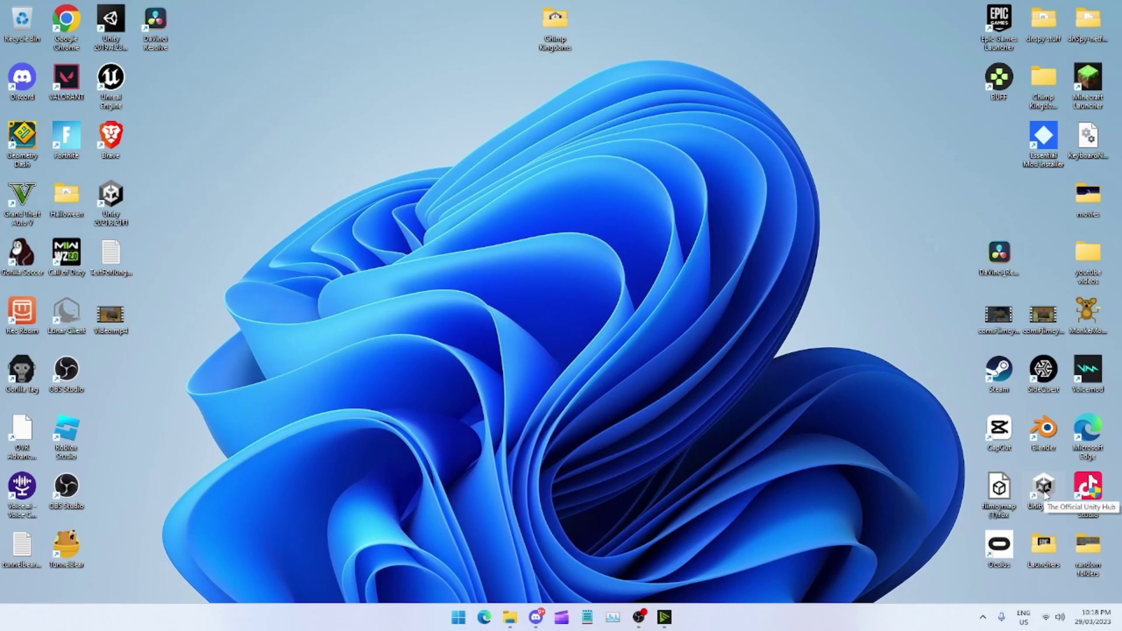
Step: Launch Unity Hub from its desktop shortcut
{"action": "double_click", "coordinate": [1044, 488]}
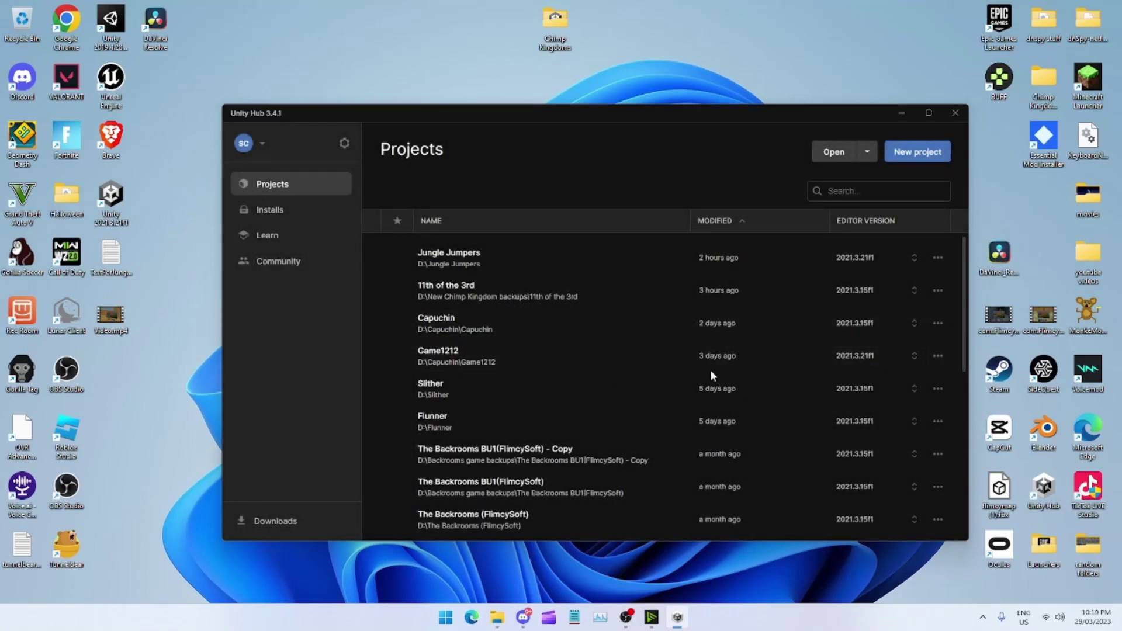
Step: Review the installed modules of editor 2021.3.21f1, confirming Android Build Support is present
{"action": "scroll", "coordinate": [533, 366], "scroll_direction": "down", "scroll_amount": 3}
{"action": "scroll", "coordinate": [521, 369], "scroll_direction": "up", "scroll_amount": 3}
{"action": "left_click", "coordinate": [264, 215]}
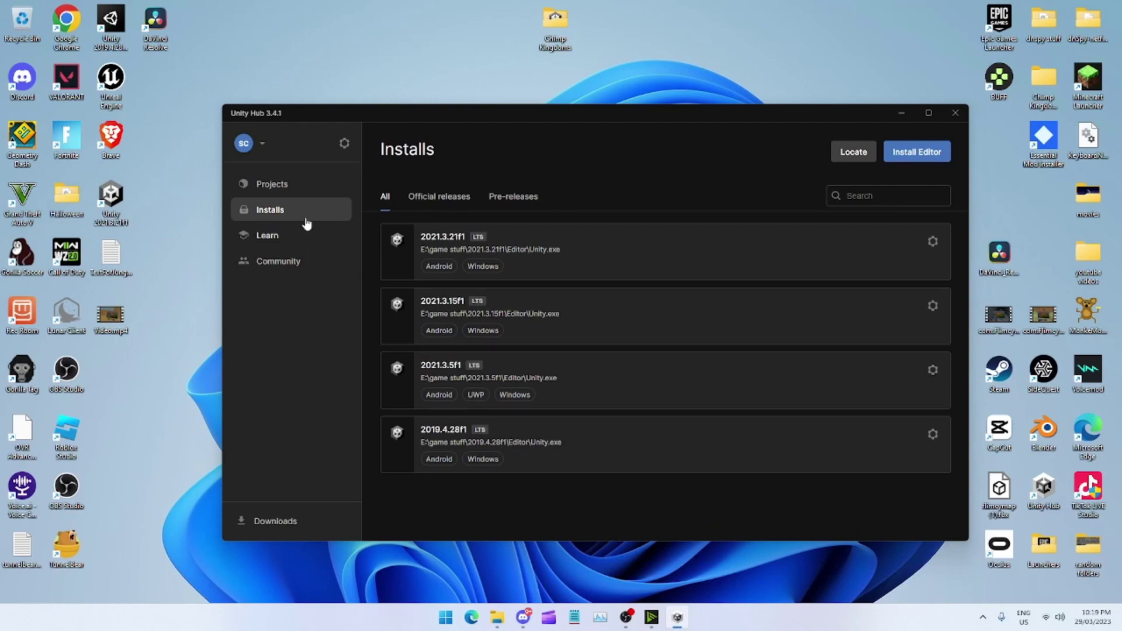
{"action": "left_click", "coordinate": [293, 191]}
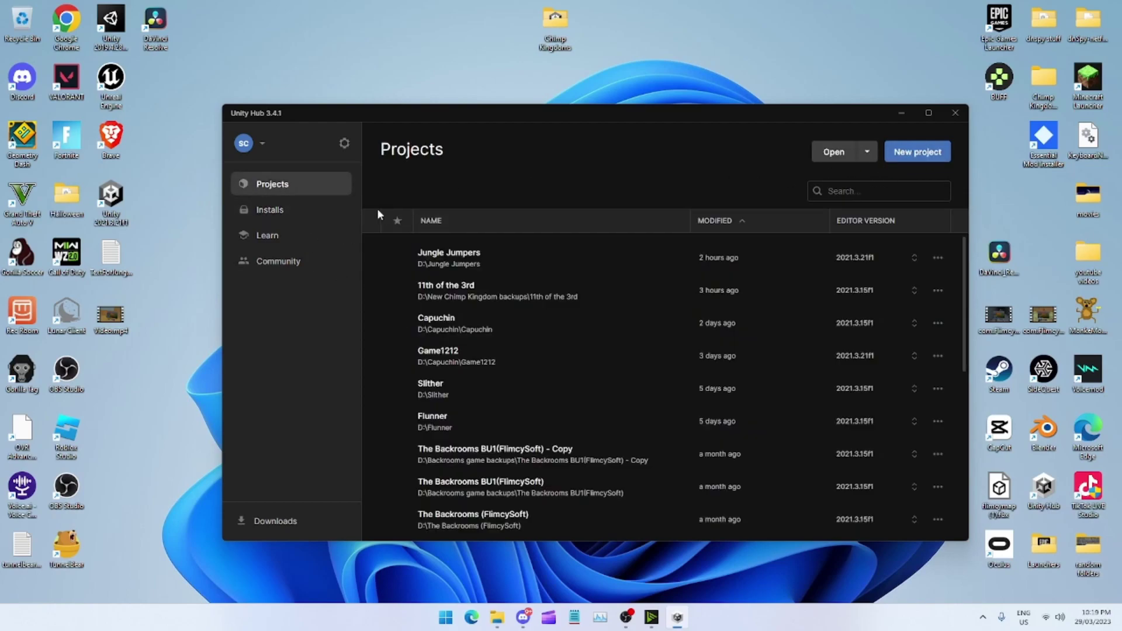
{"action": "left_click", "coordinate": [316, 217]}
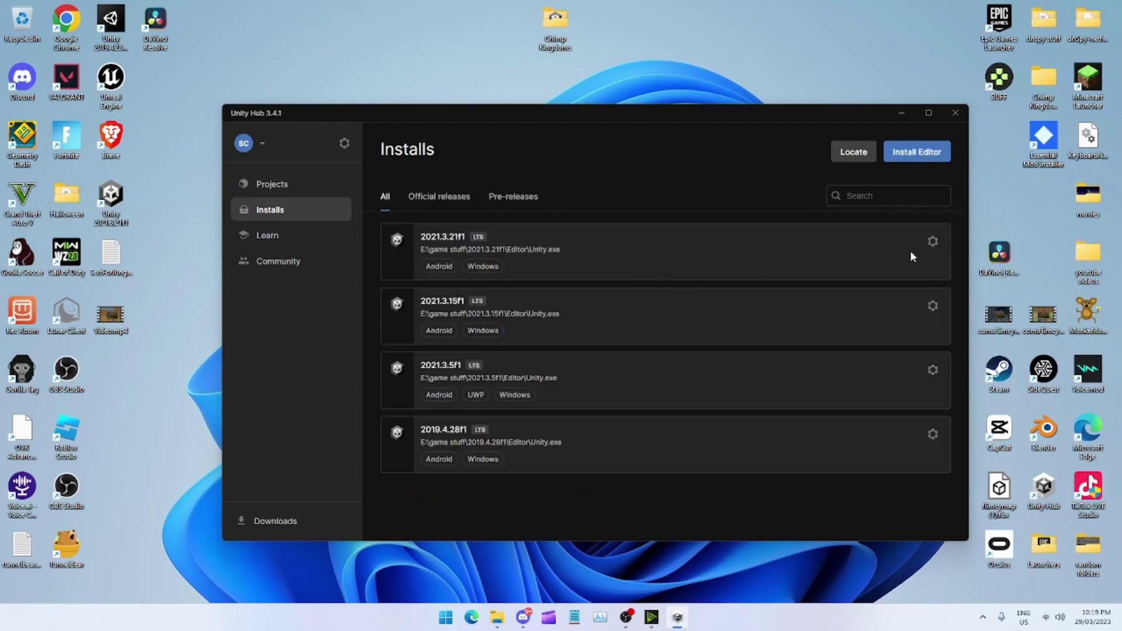
{"action": "left_click", "coordinate": [932, 241]}
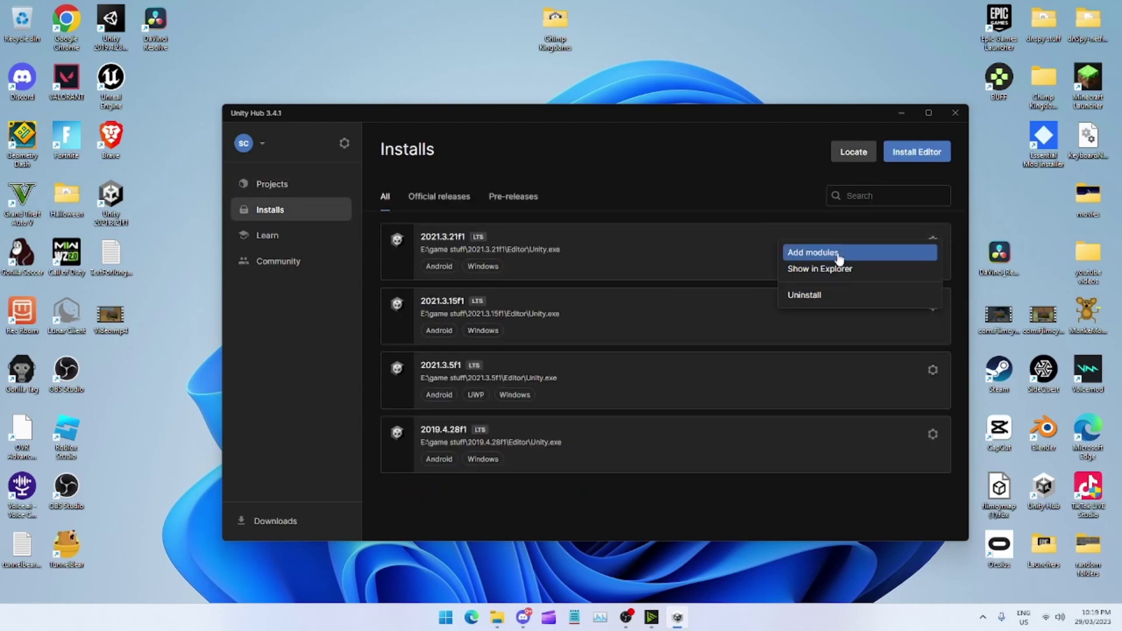
{"action": "left_click", "coordinate": [838, 256]}
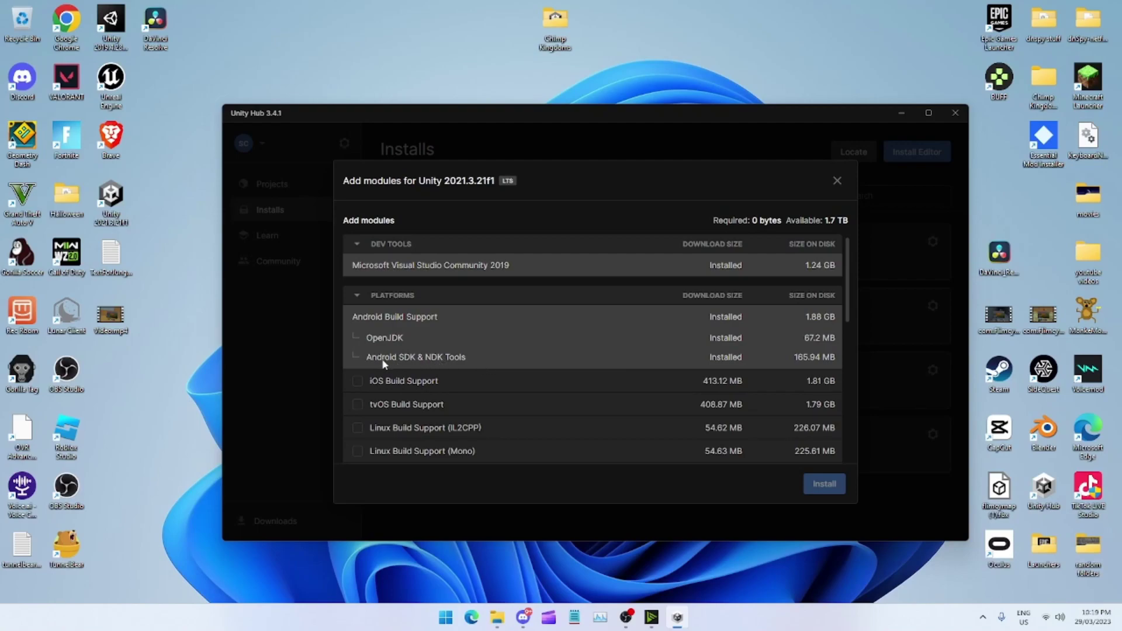
{"action": "left_click", "coordinate": [837, 182]}
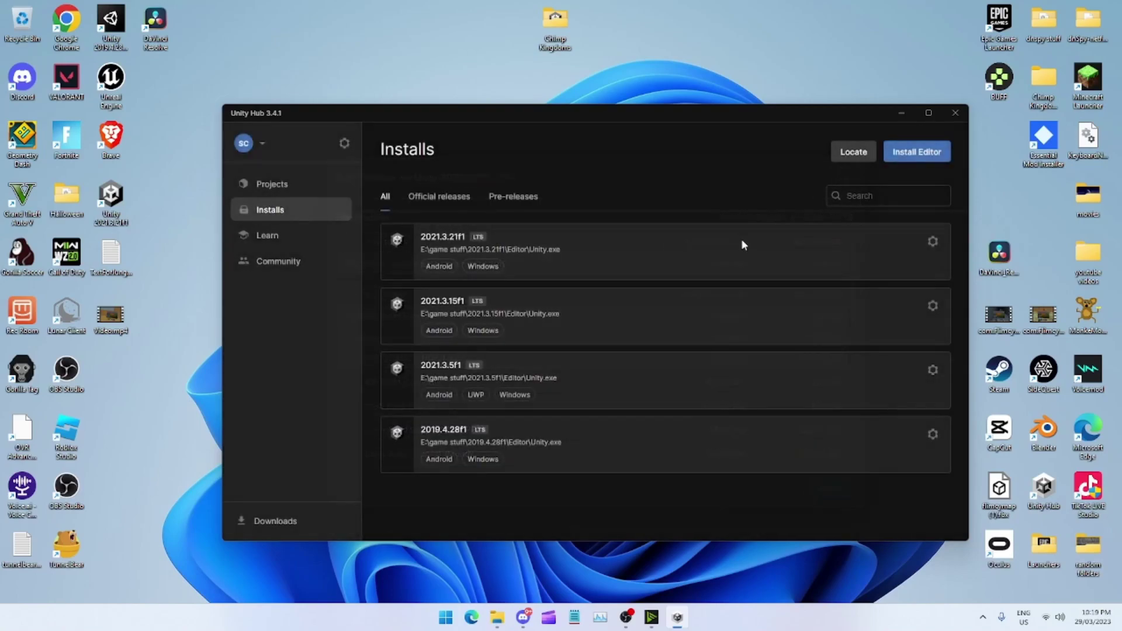
Step: Create a new 3D Core project named TutVide on D:\ with editor 2021.3.21f1
{"action": "left_click", "coordinate": [276, 187]}
{"action": "left_click", "coordinate": [915, 163]}
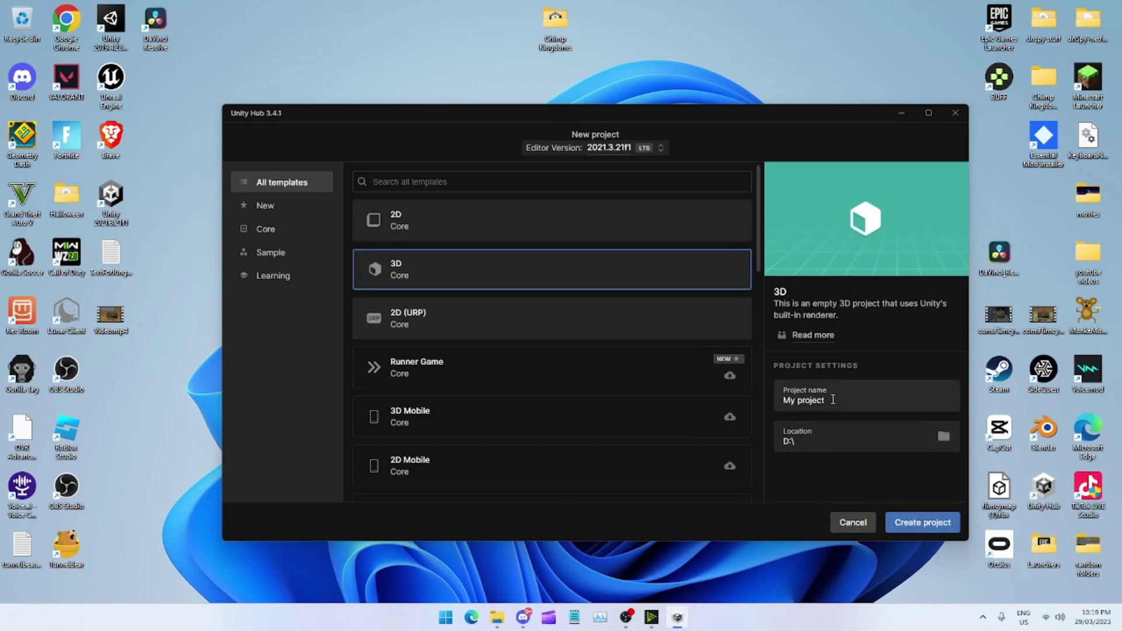
{"action": "left_click_drag", "start_coordinate": [829, 401], "coordinate": [782, 401]}
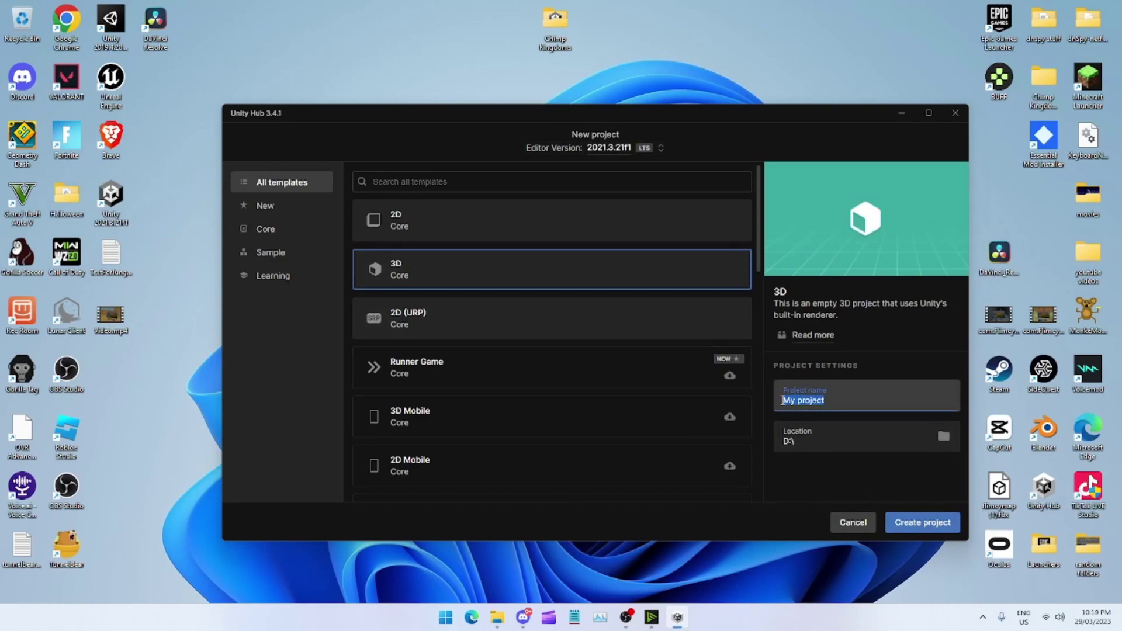
{"action": "type", "text": "TutVideo"}
{"action": "key", "text": "BackSpace"}
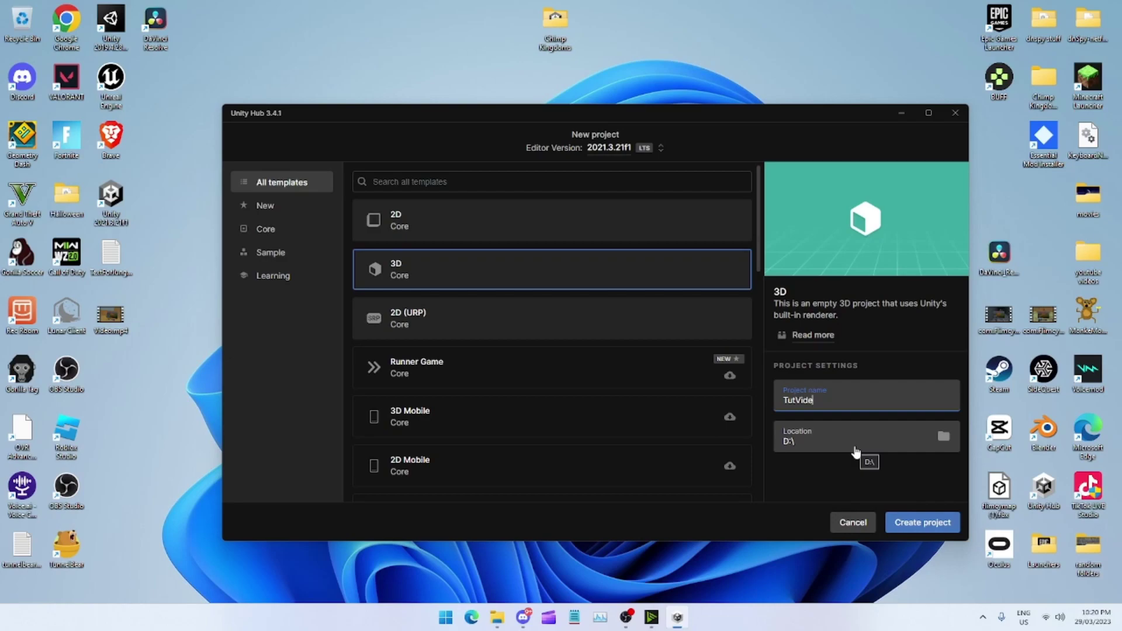
{"action": "left_click", "coordinate": [922, 522]}
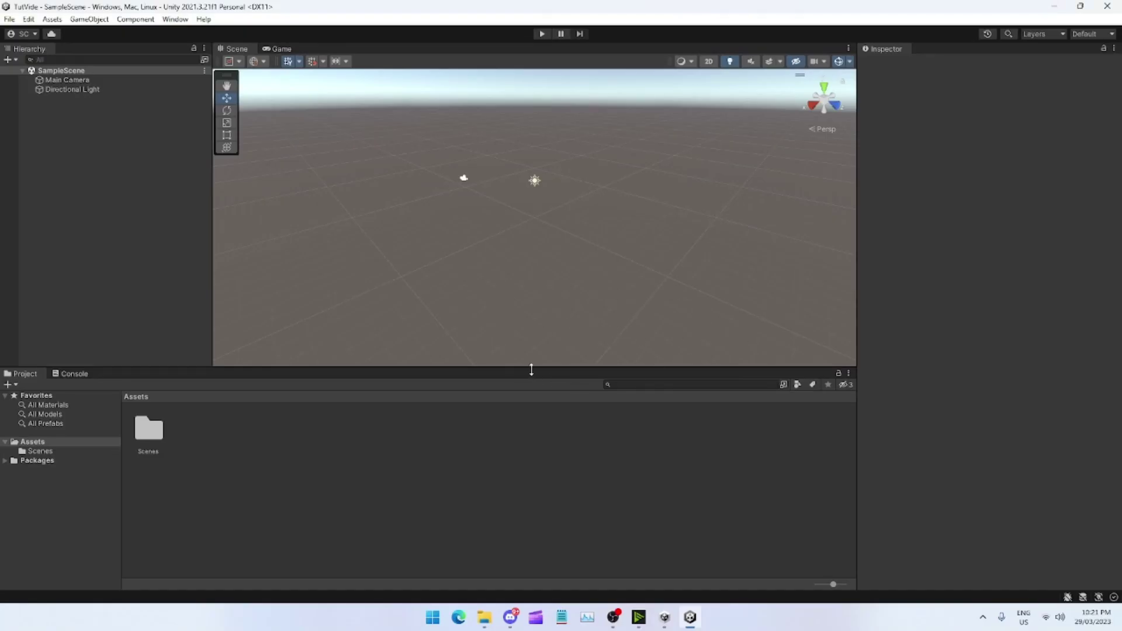
Step: Resize the editor layout: a taller, wider Scene view and a narrower Hierarchy
{"action": "left_click_drag", "start_coordinate": [531, 367], "coordinate": [523, 416]}
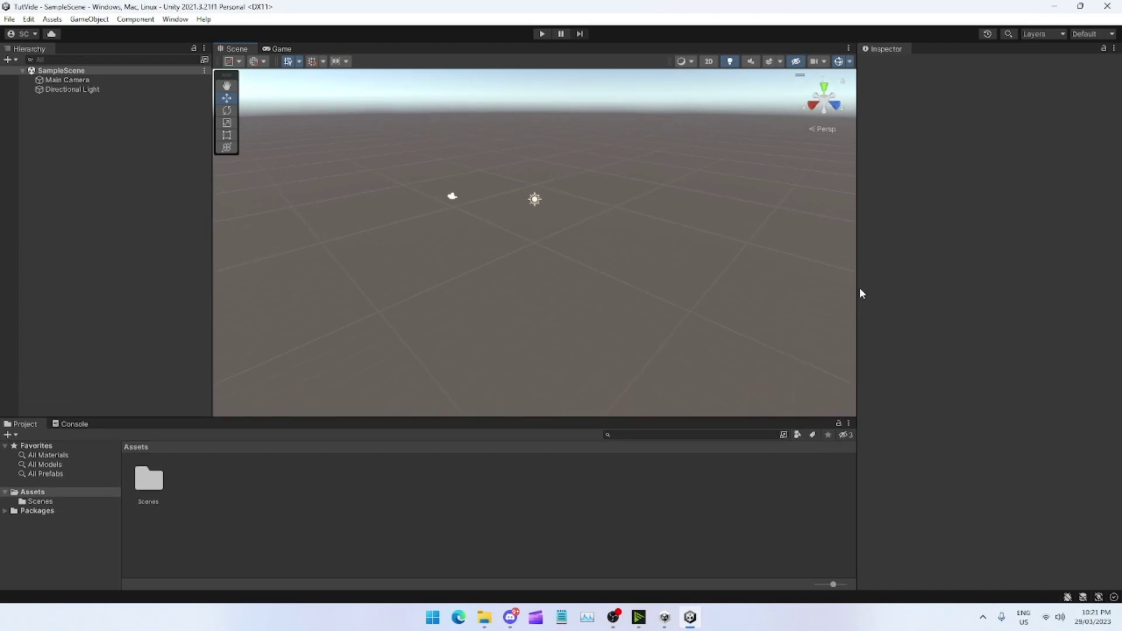
{"action": "left_click_drag", "start_coordinate": [859, 294], "coordinate": [891, 286]}
{"action": "left_click_drag", "start_coordinate": [218, 287], "coordinate": [197, 287]}
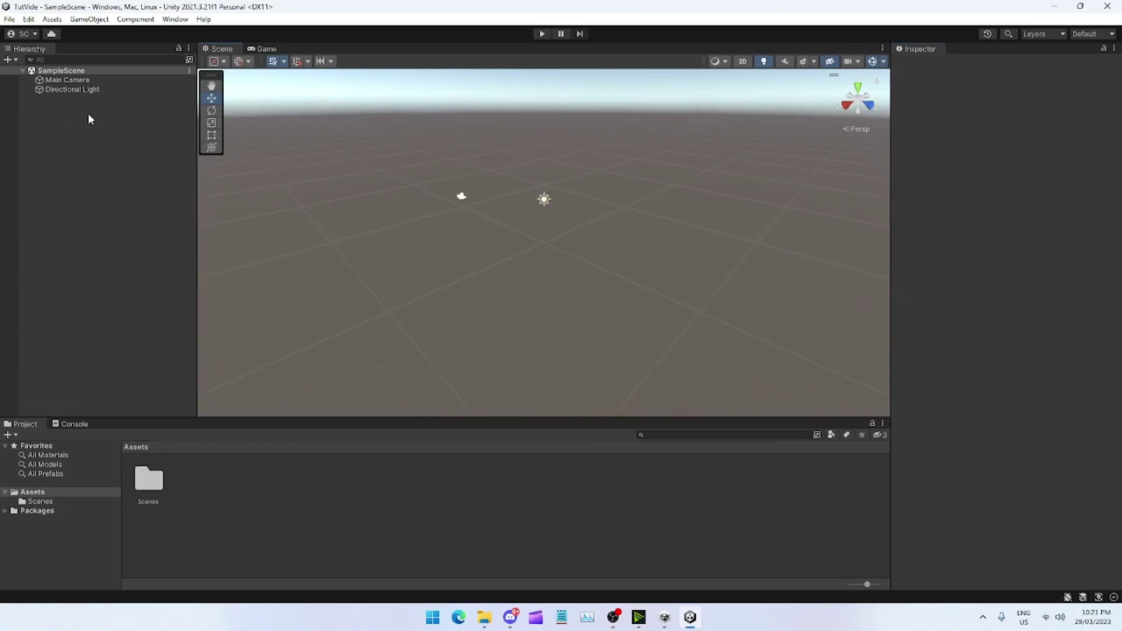
Step: Install XR Plug-in Management from Project Settings
{"action": "left_click", "coordinate": [9, 19]}
{"action": "mouse_move", "coordinate": [28, 19]}
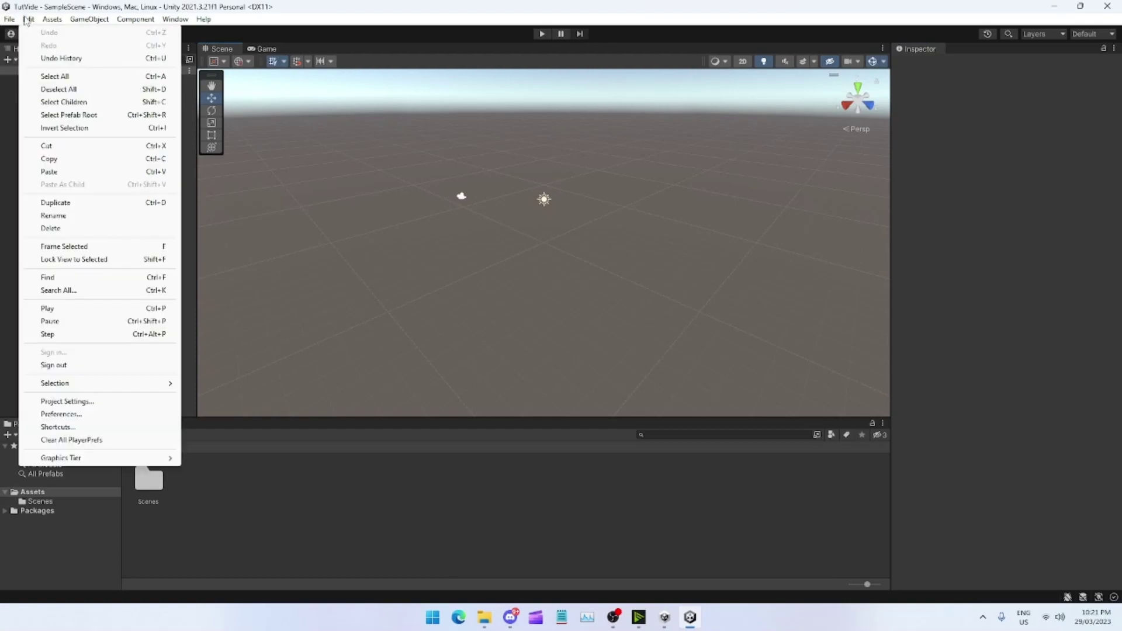
{"action": "left_click", "coordinate": [64, 401]}
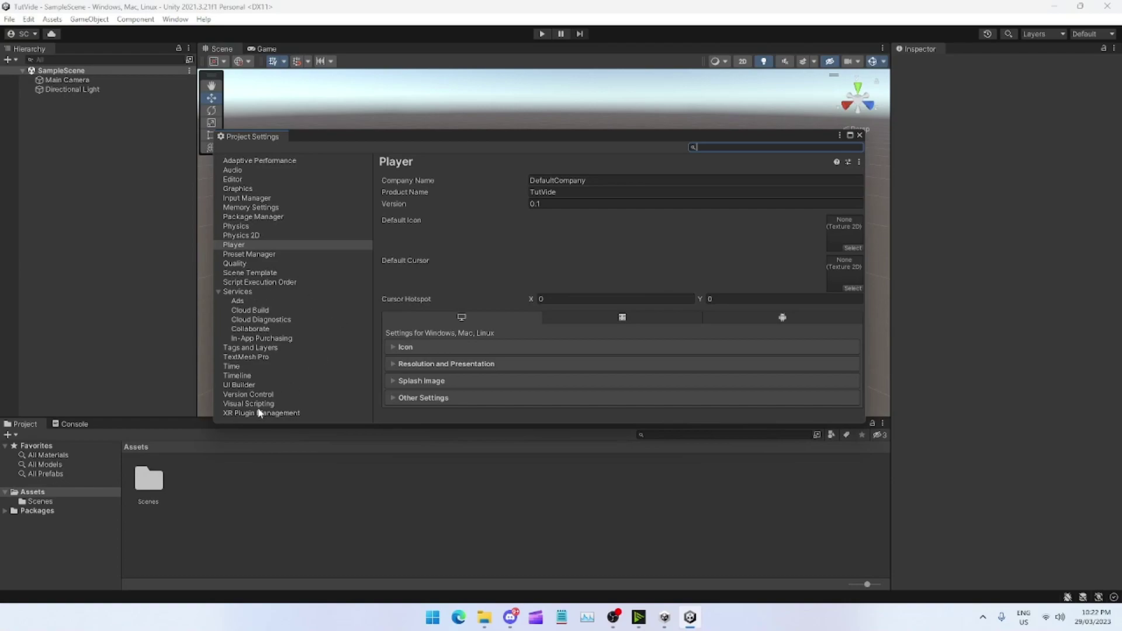
{"action": "left_click", "coordinate": [236, 412]}
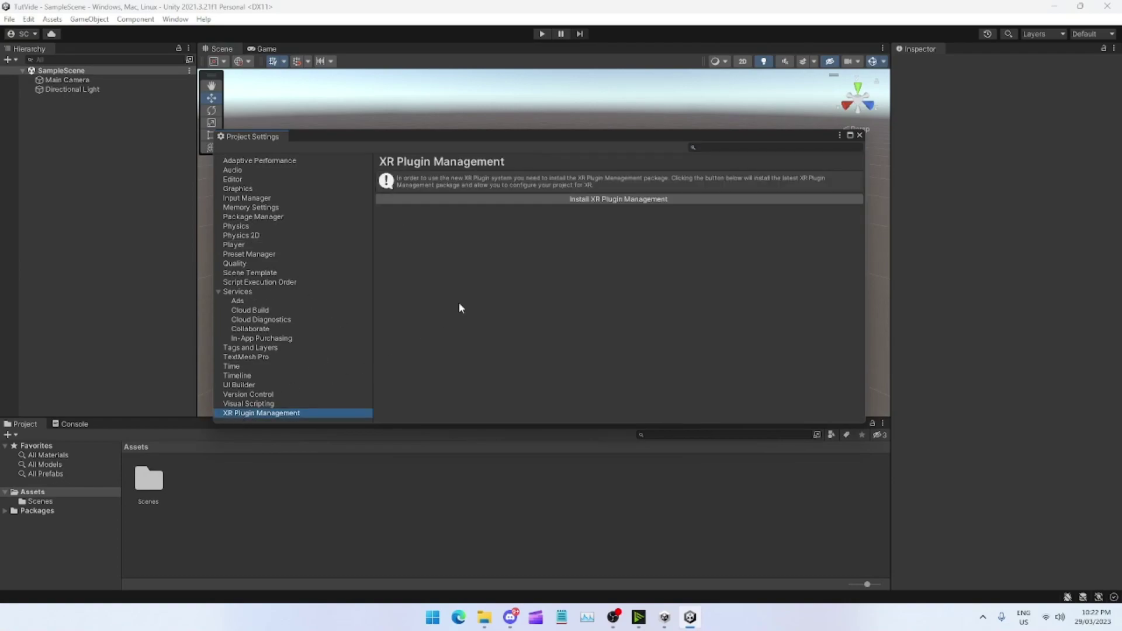
{"action": "left_click", "coordinate": [583, 199]}
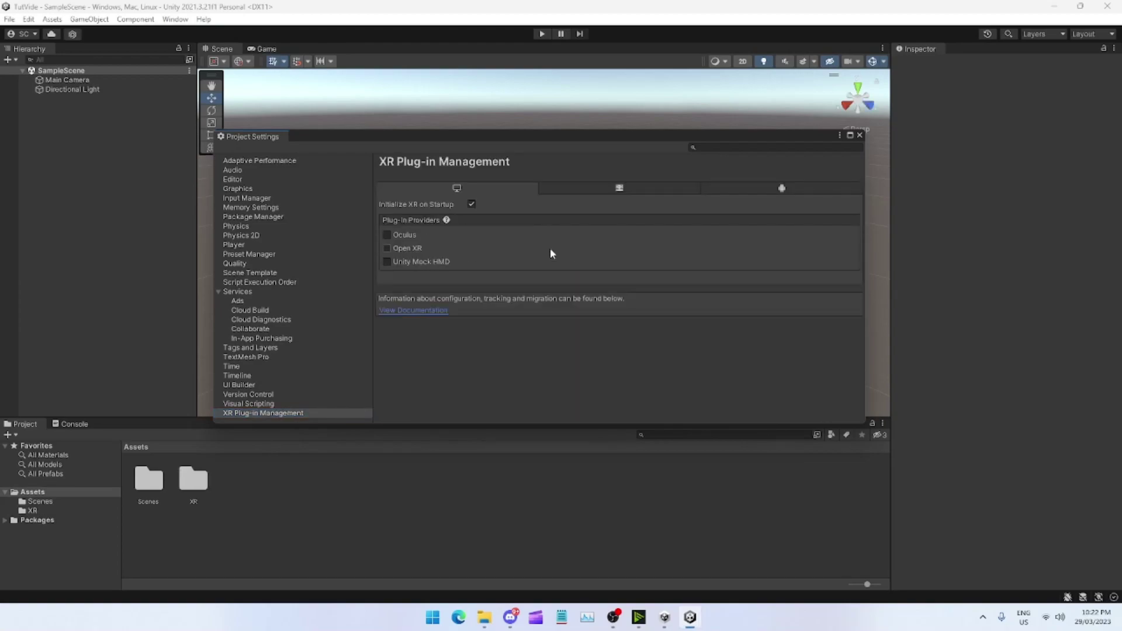
Step: Enable Open XR as plug-in provider and accept the editor restart for new input backends
{"action": "left_click", "coordinate": [386, 248]}
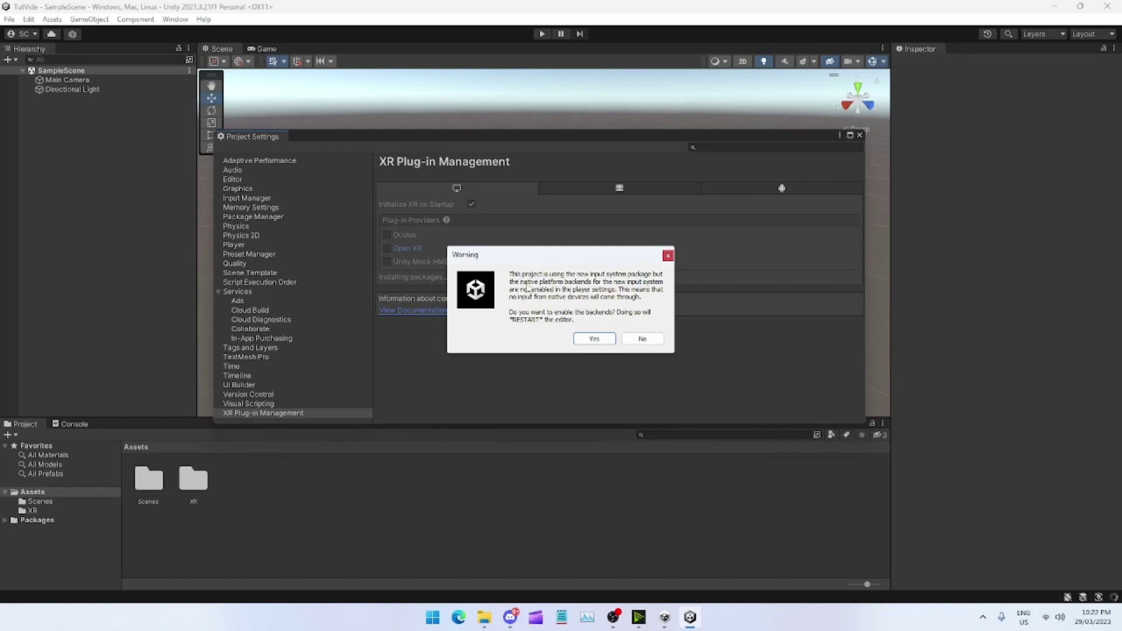
{"action": "left_click", "coordinate": [595, 339]}
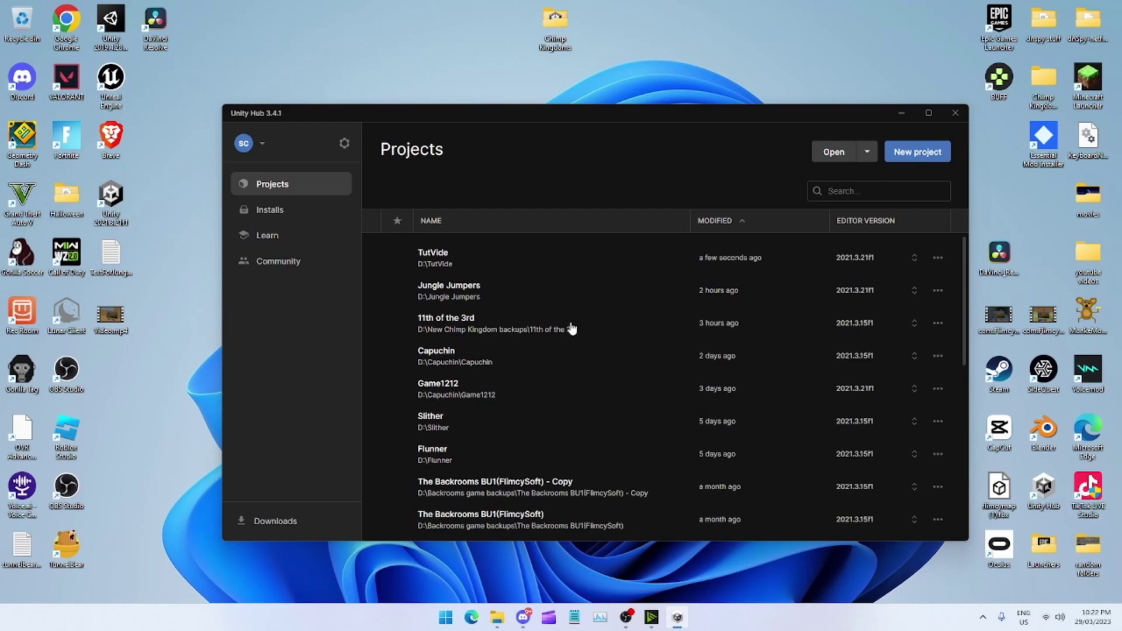
{"action": "left_click", "coordinate": [572, 328]}
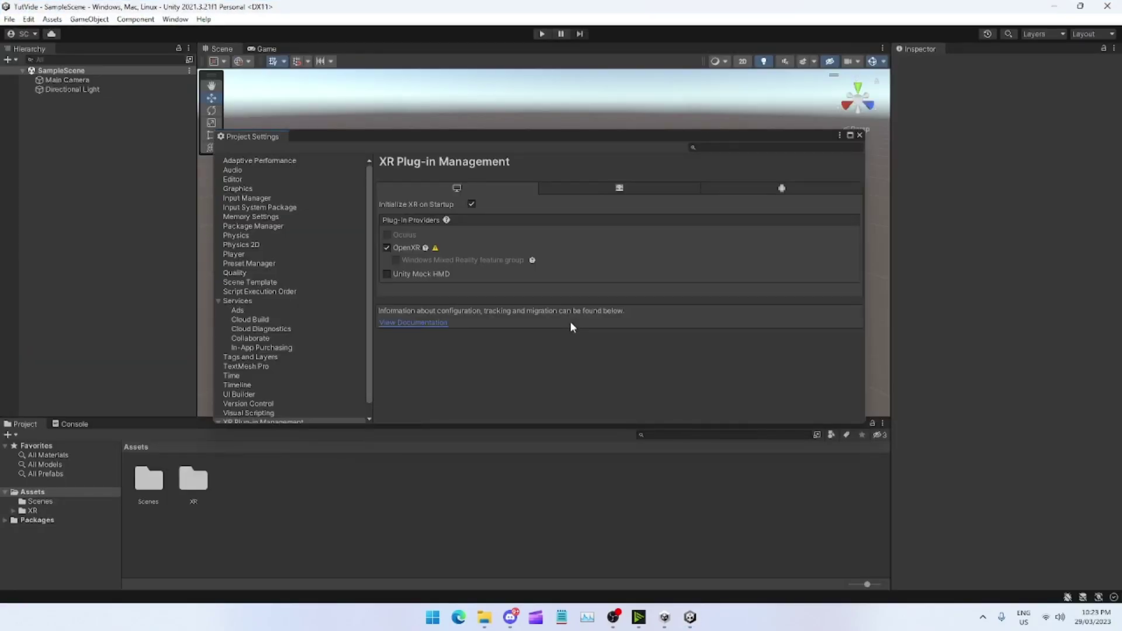
Step: Fix the optional PoseControl validation issue and go to the OpenXR interaction profile settings
{"action": "mouse_move", "coordinate": [435, 250]}
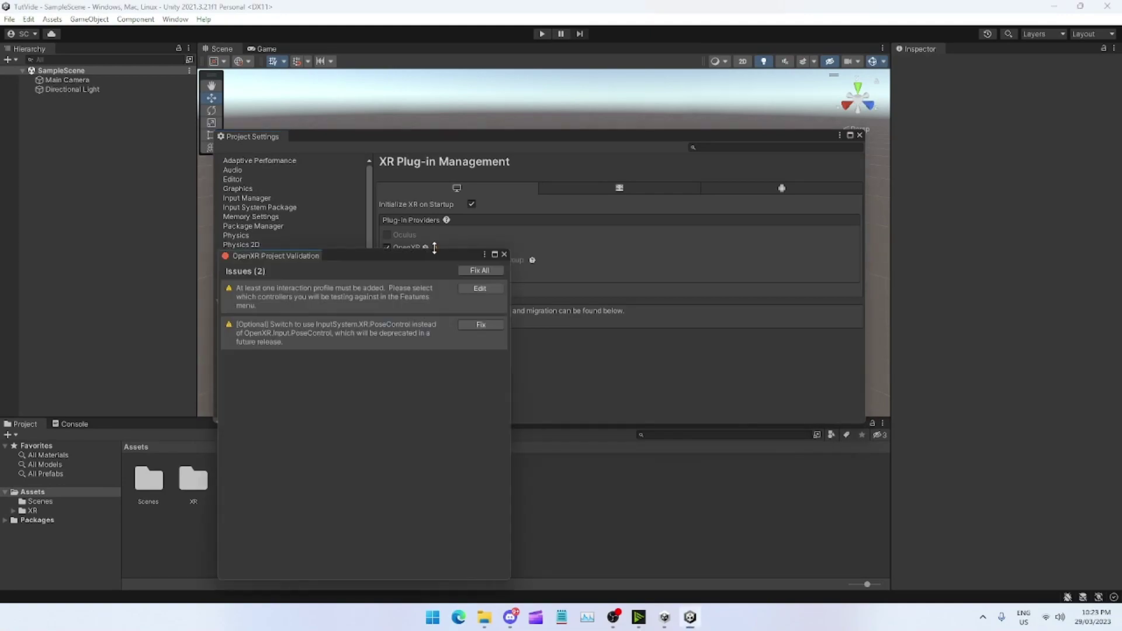
{"action": "left_click", "coordinate": [478, 324]}
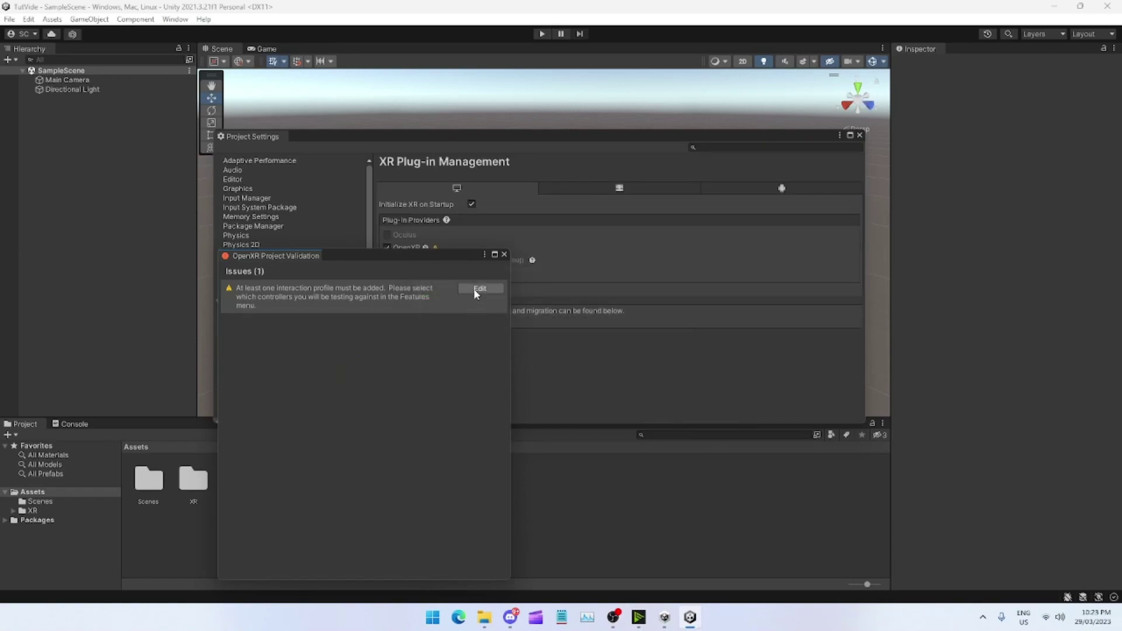
{"action": "left_click", "coordinate": [478, 288]}
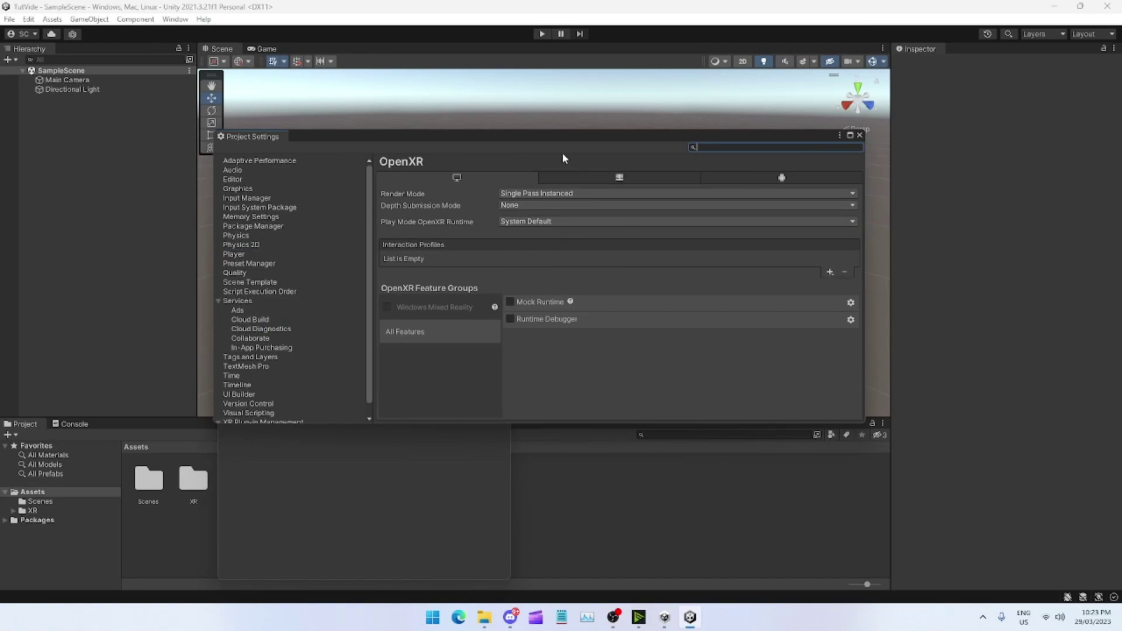
Step: Add Valve Index, Oculus Touch and HTC Vive controller profiles to desktop OpenXR
{"action": "left_click_drag", "start_coordinate": [546, 141], "coordinate": [905, 149]}
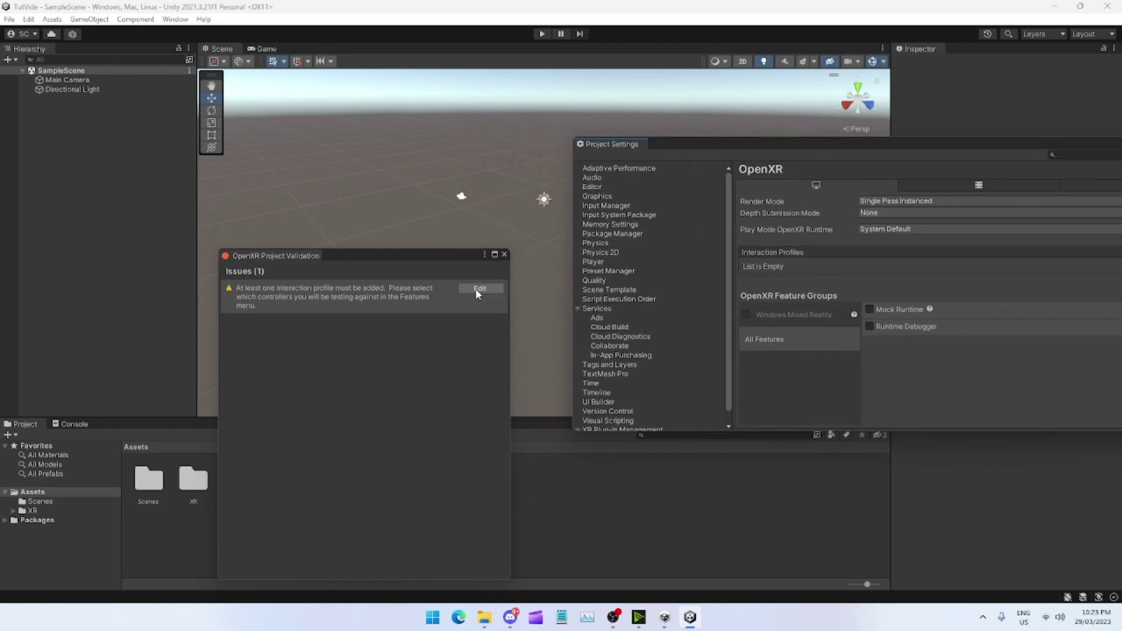
{"action": "left_click_drag", "start_coordinate": [780, 142], "coordinate": [410, 149]}
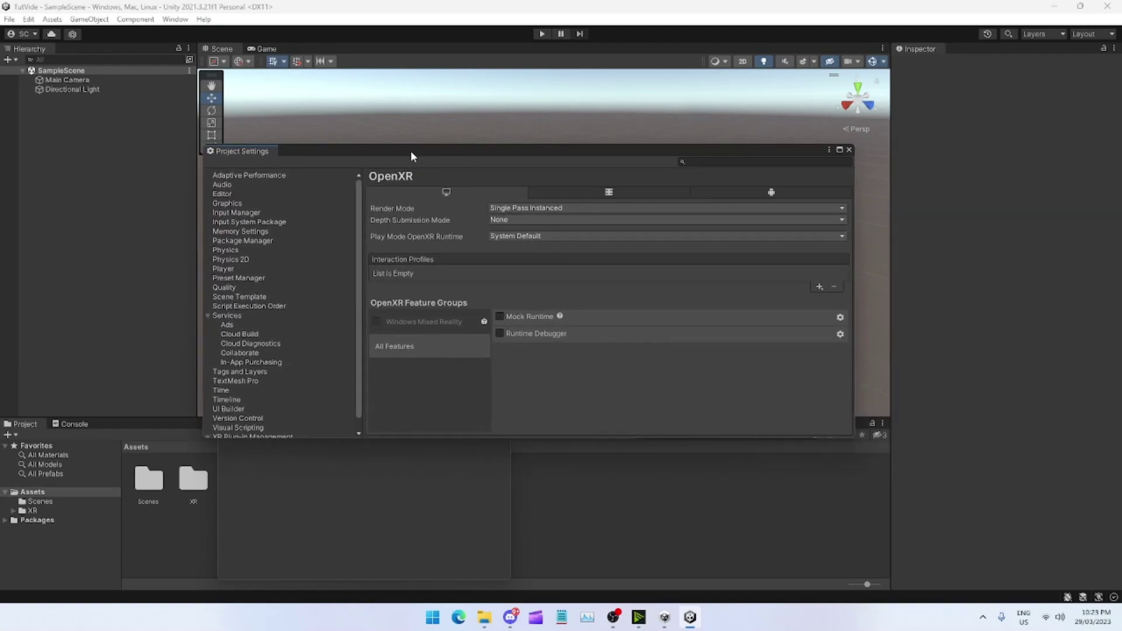
{"action": "left_click", "coordinate": [819, 287]}
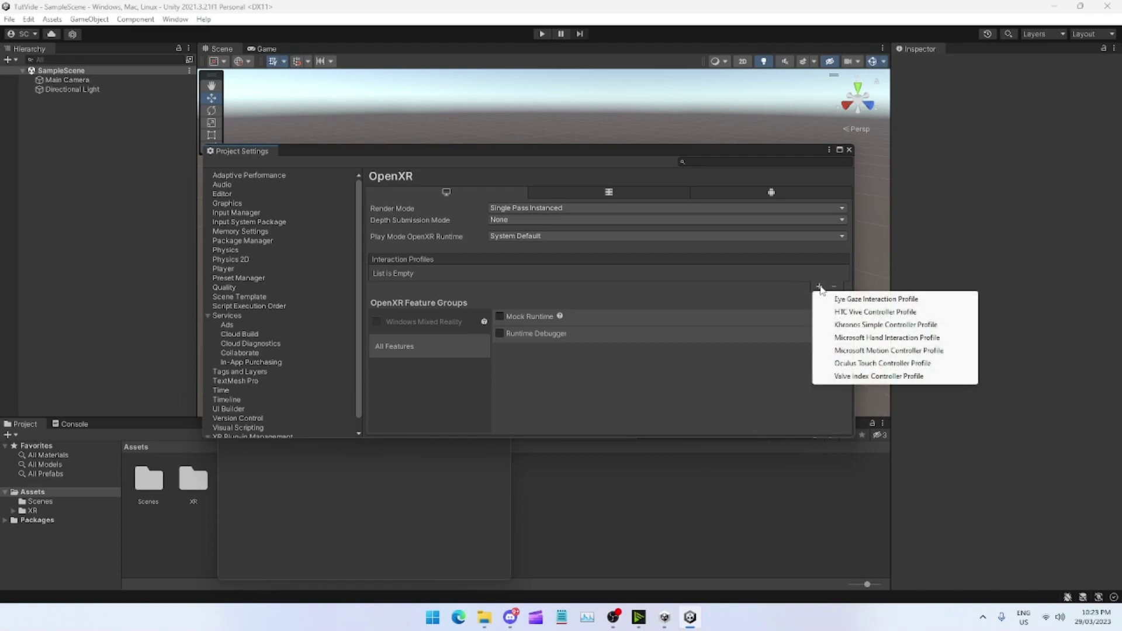
{"action": "left_click", "coordinate": [862, 377]}
{"action": "left_click", "coordinate": [819, 287]}
{"action": "left_click", "coordinate": [861, 365]}
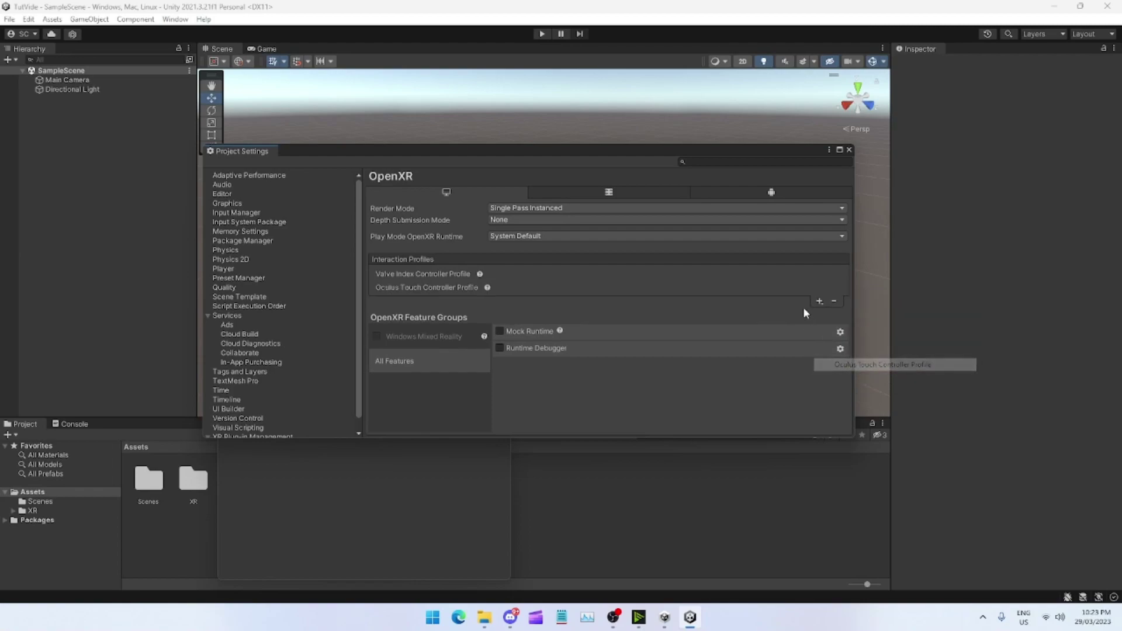
{"action": "left_click", "coordinate": [819, 301]}
{"action": "left_click", "coordinate": [848, 327]}
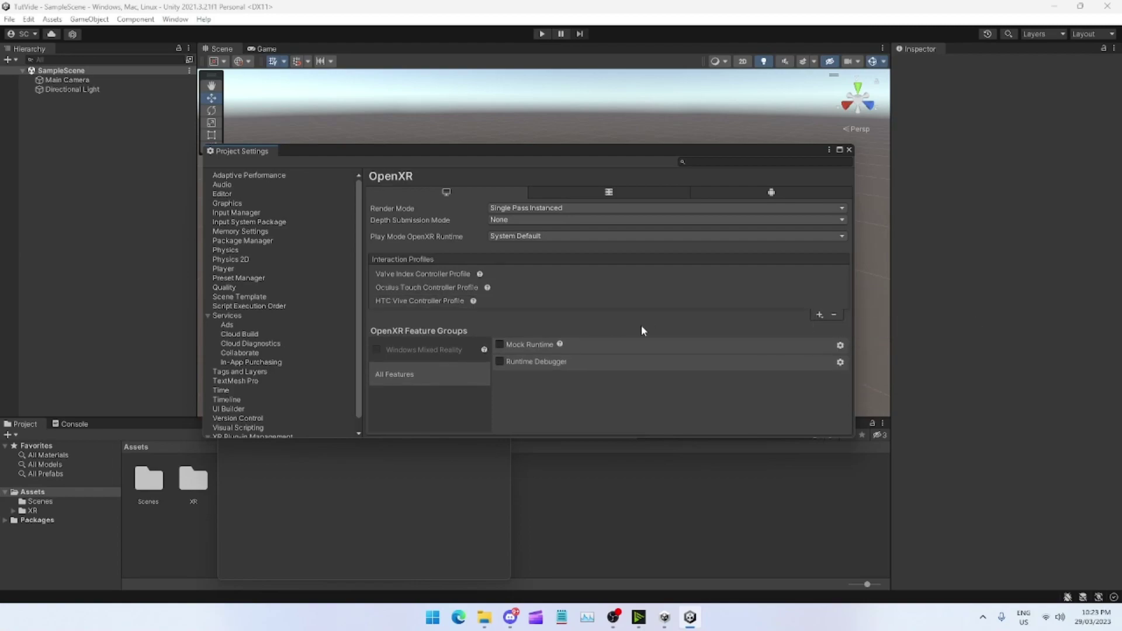
Step: Remove the HTC Vive Controller Profile and set the desktop Render Mode to Multi-pass
{"action": "left_click", "coordinate": [820, 315]}
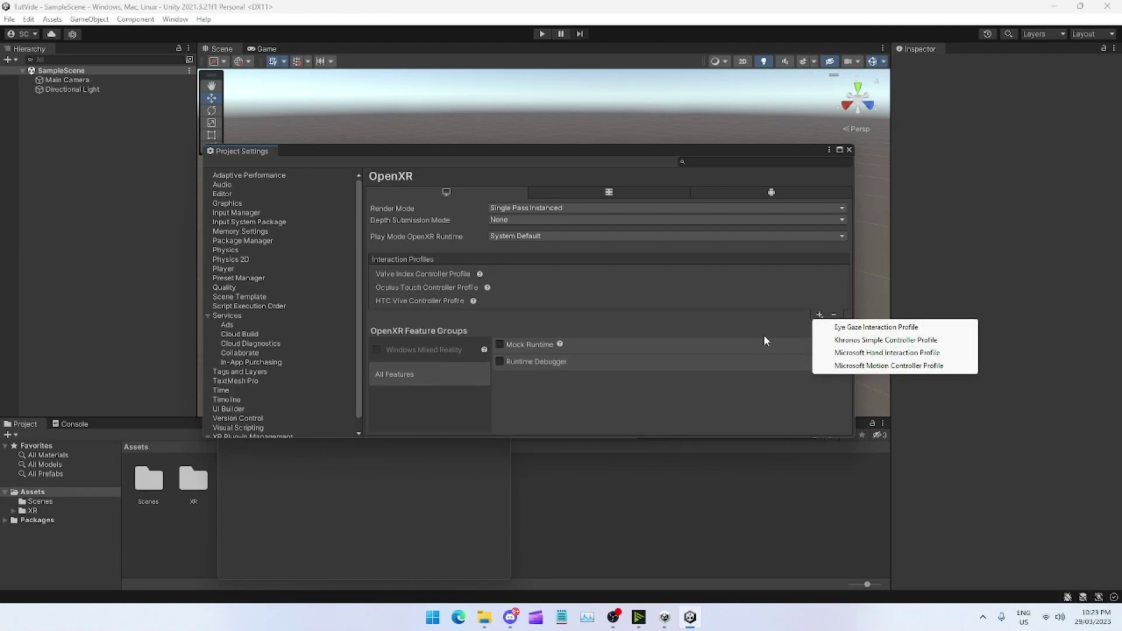
{"action": "left_click", "coordinate": [648, 321]}
{"action": "left_click", "coordinate": [402, 302]}
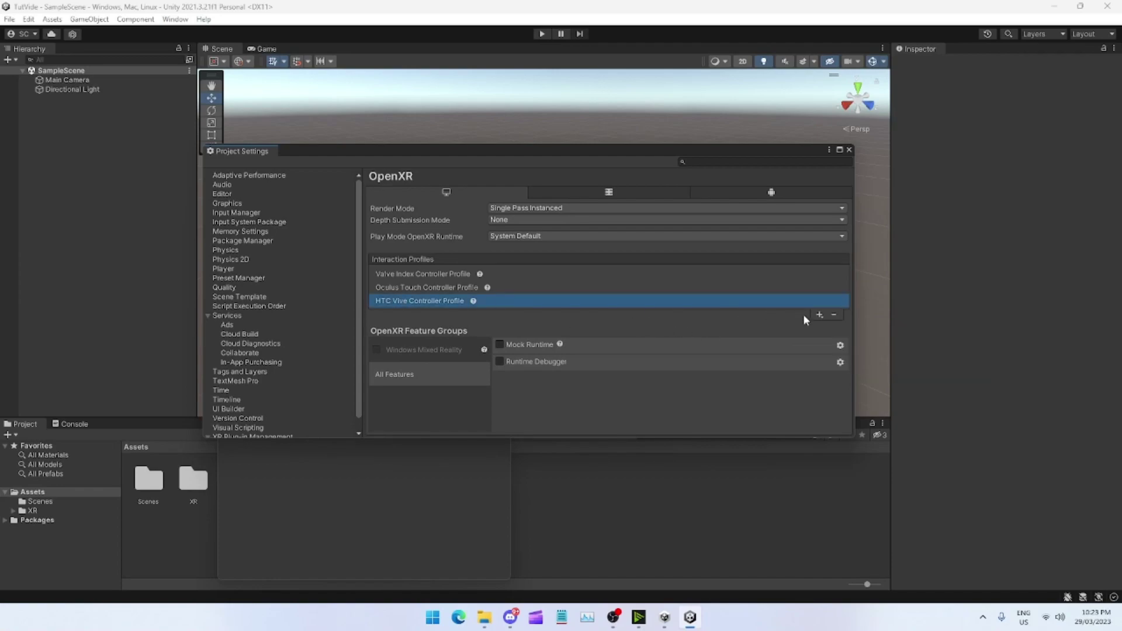
{"action": "left_click", "coordinate": [833, 315]}
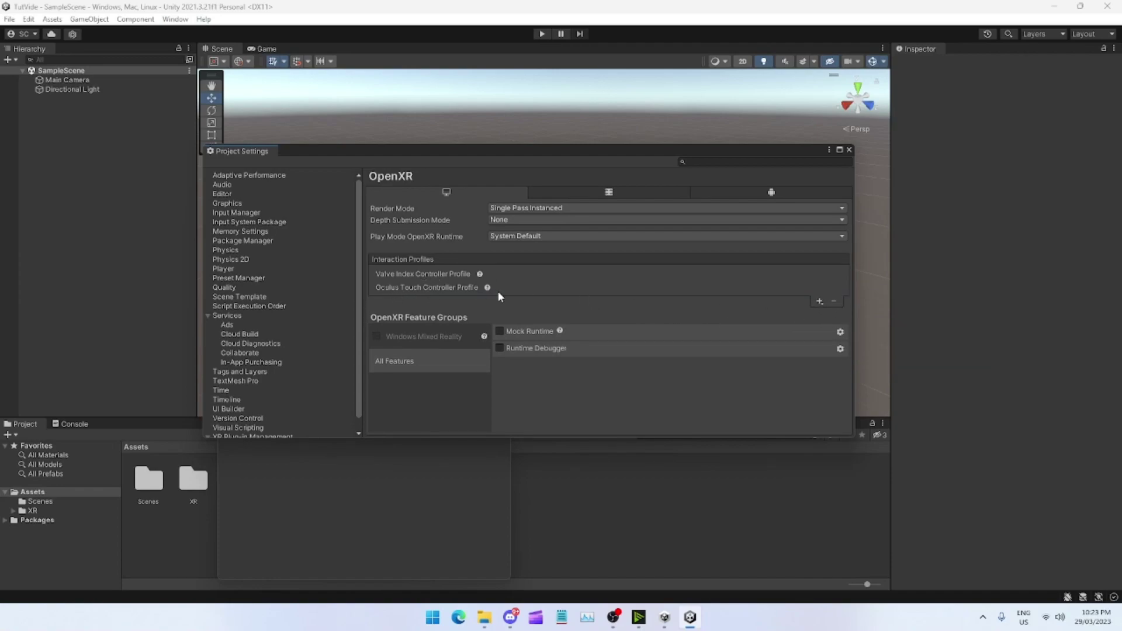
{"action": "left_click", "coordinate": [506, 209]}
{"action": "left_click", "coordinate": [585, 221]}
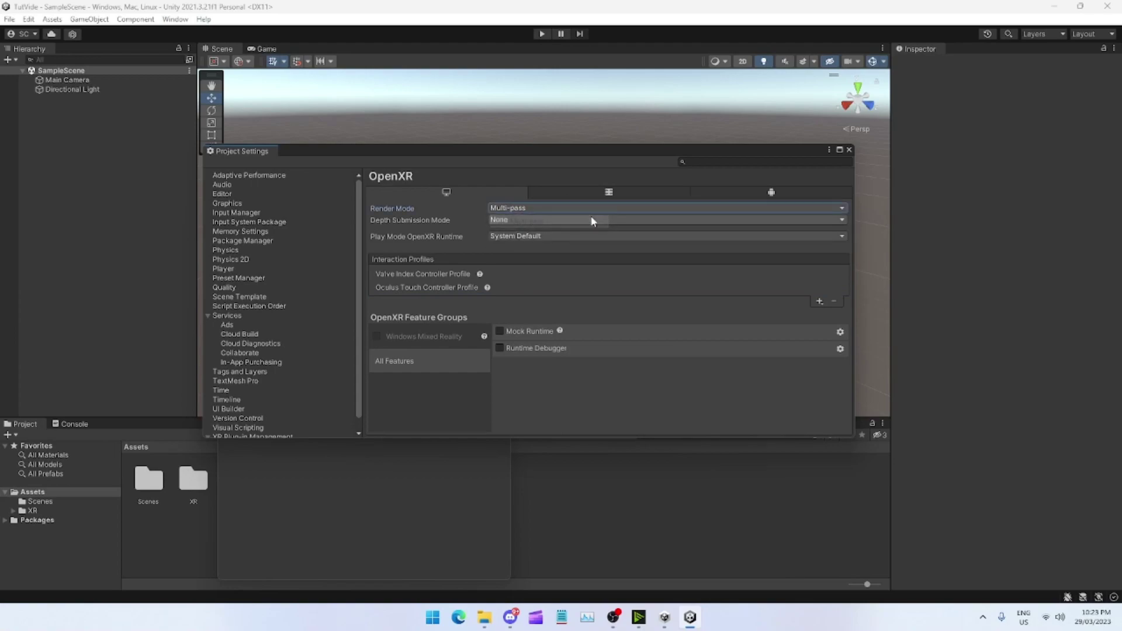
Step: Set Android OpenXR Render Mode to Multi-pass and add the Oculus Touch Controller Profile
{"action": "left_click", "coordinate": [773, 193]}
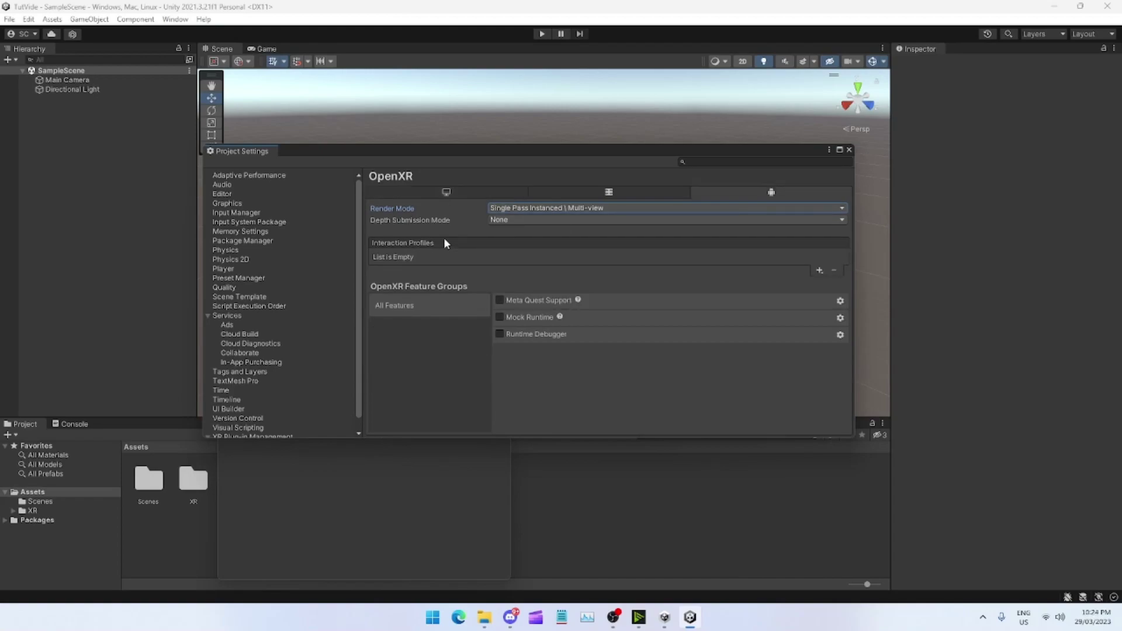
{"action": "left_click", "coordinate": [526, 208]}
{"action": "left_click", "coordinate": [531, 218]}
{"action": "left_click", "coordinate": [819, 270]}
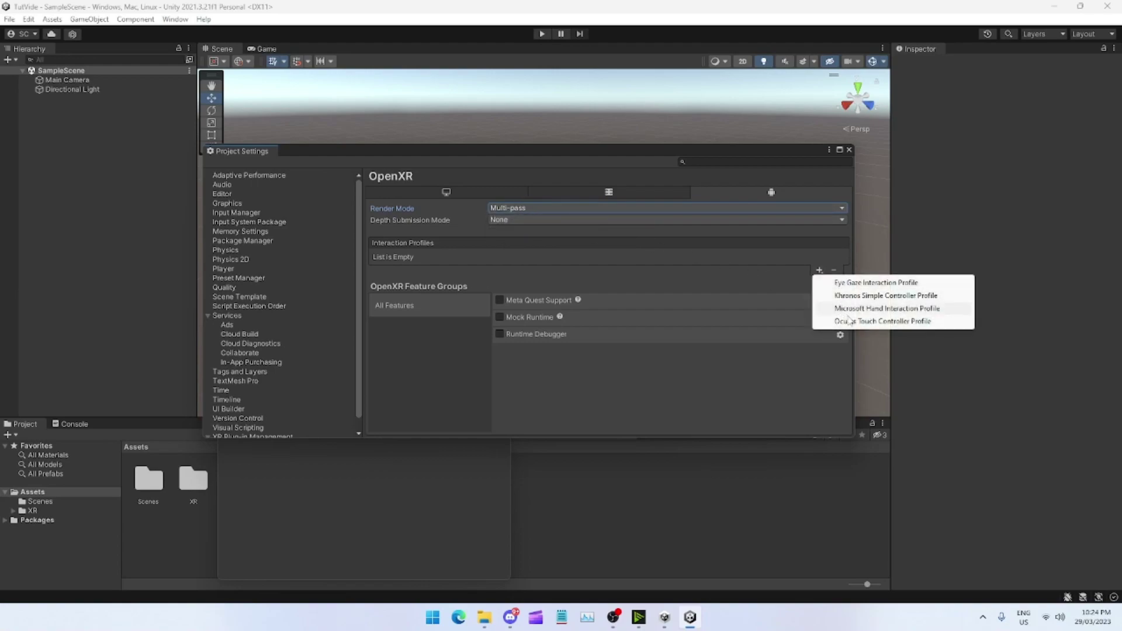
{"action": "left_click", "coordinate": [849, 322]}
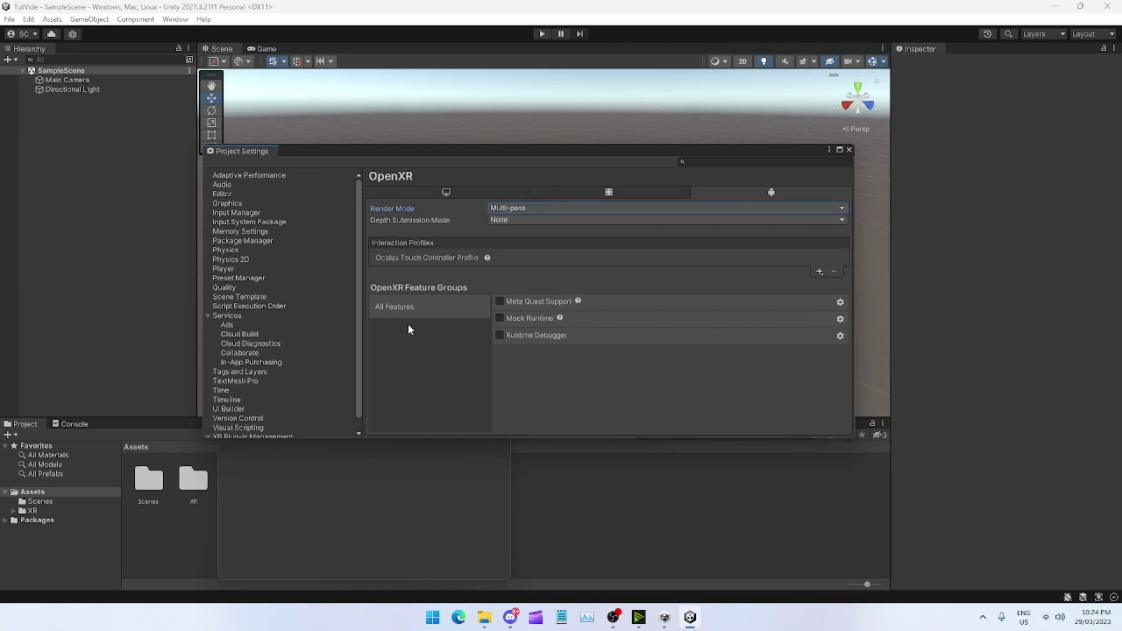
{"action": "scroll", "coordinate": [295, 339], "scroll_direction": "down", "scroll_amount": 1}
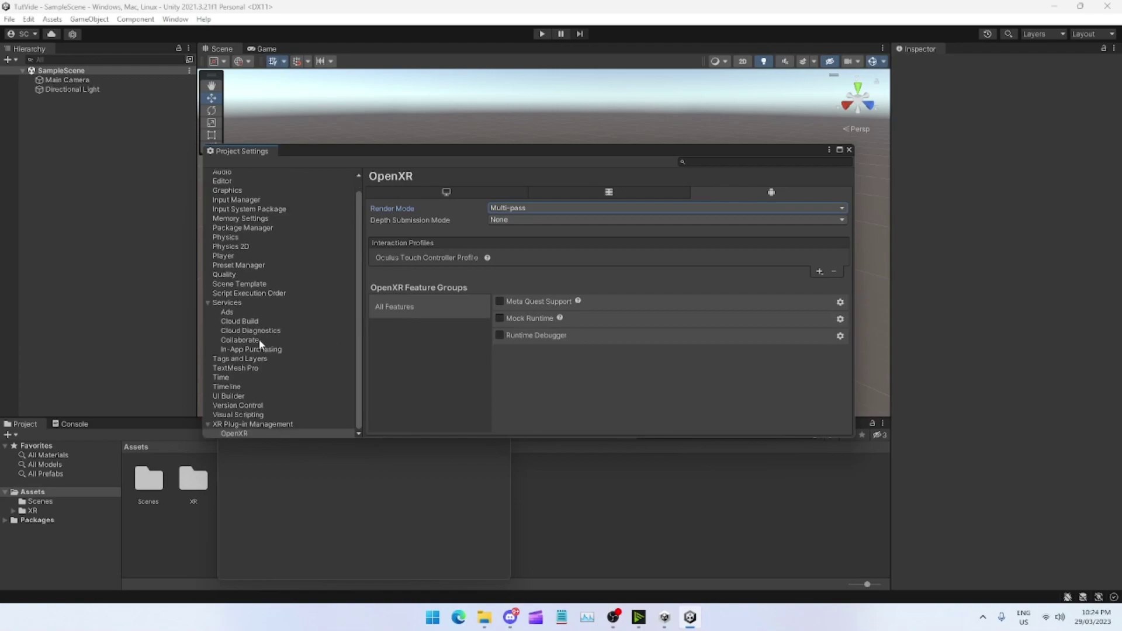
Step: Enable Oculus as the Android plug-in provider in XR Plug-in Management
{"action": "left_click", "coordinate": [243, 424]}
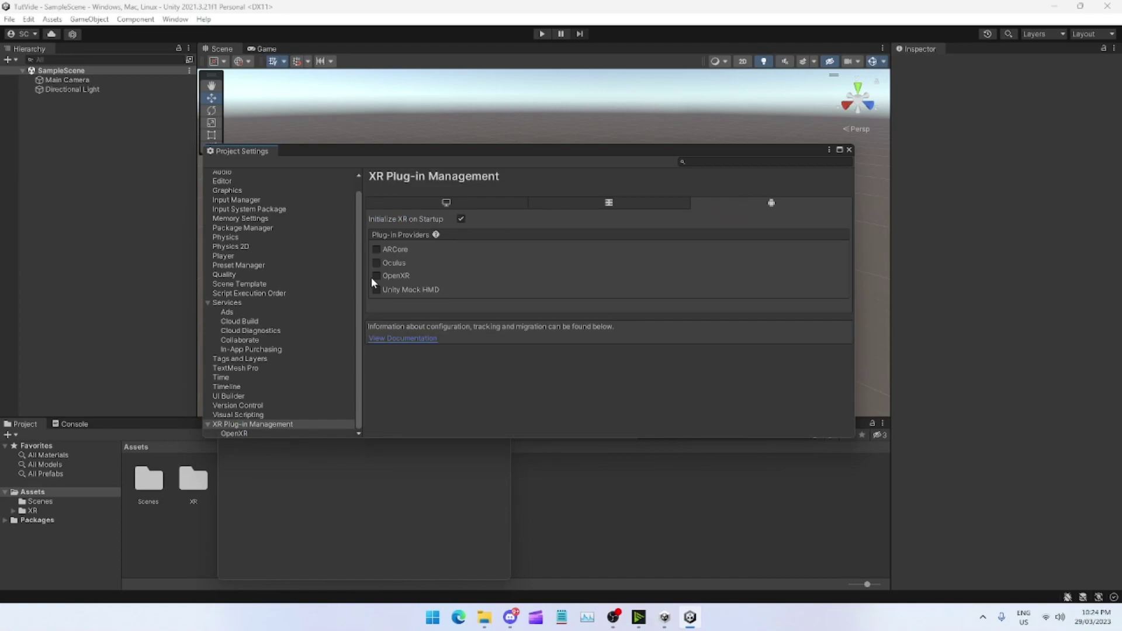
{"action": "left_click", "coordinate": [376, 263]}
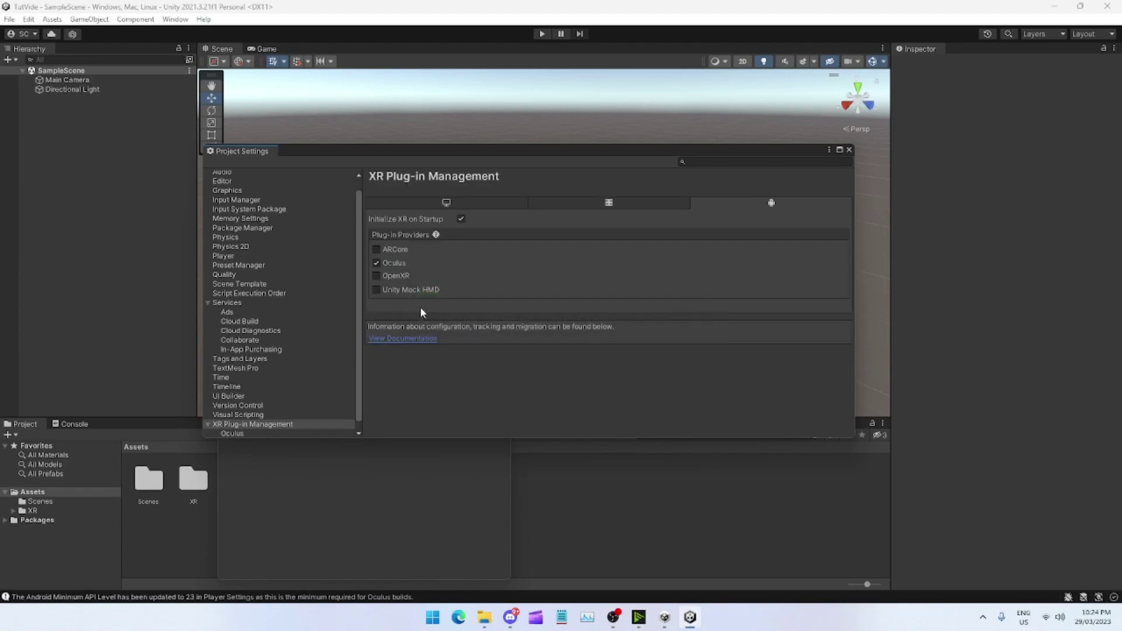
{"action": "scroll", "coordinate": [279, 348], "scroll_direction": "down", "scroll_amount": 1}
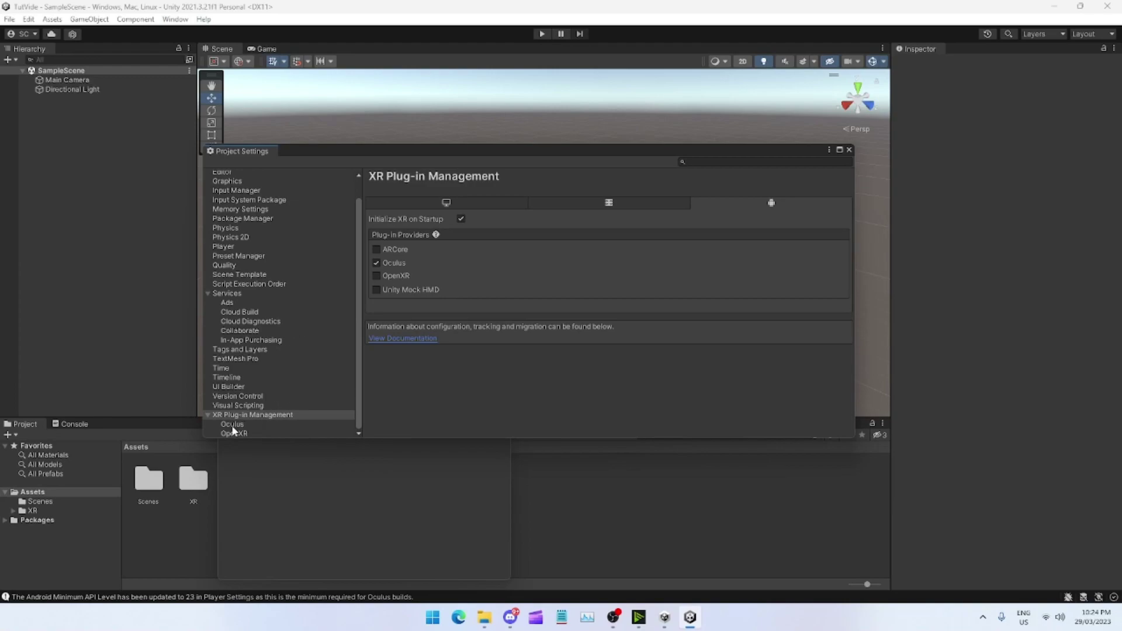
Step: Set Android Oculus stereo rendering to Multi Pass and turn on Low Overhead Mode (GLES)
{"action": "left_click", "coordinate": [232, 426]}
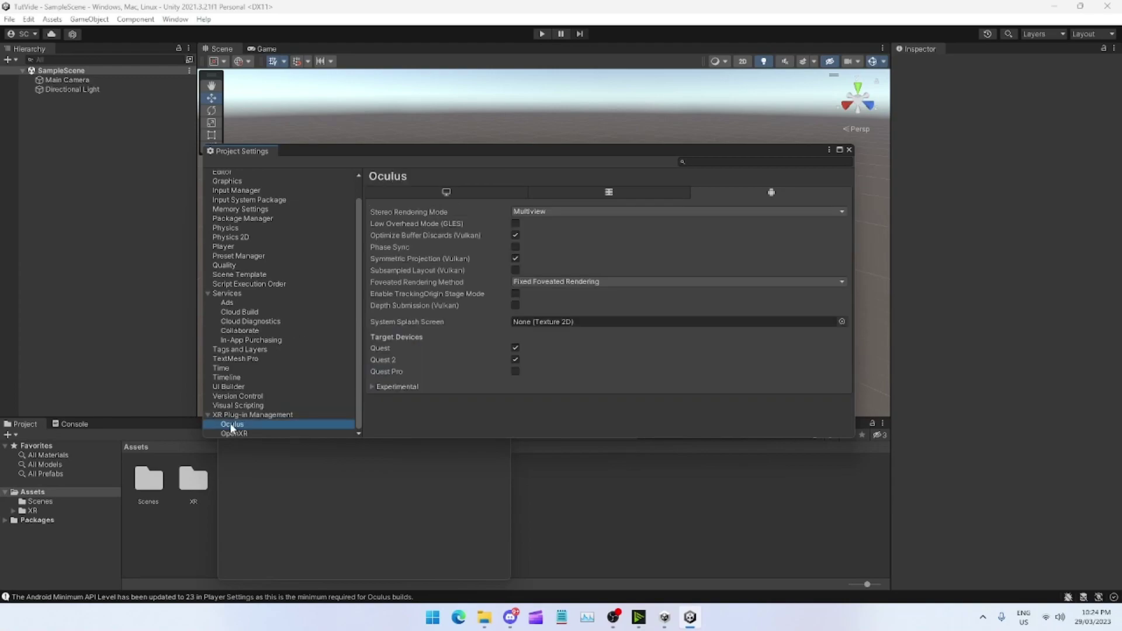
{"action": "left_click", "coordinate": [537, 211]}
{"action": "left_click", "coordinate": [519, 222]}
{"action": "left_click", "coordinate": [515, 223]}
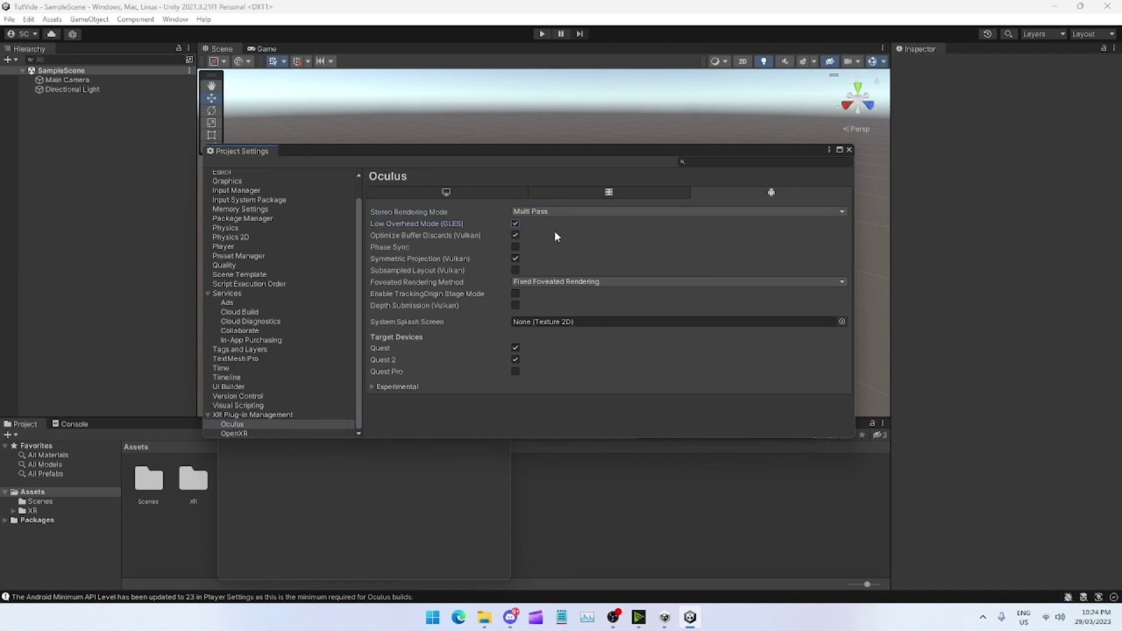
Step: Set Windows/Mac/Linux Oculus stereo rendering to Multi Pass and close Project Settings
{"action": "left_click", "coordinate": [448, 192]}
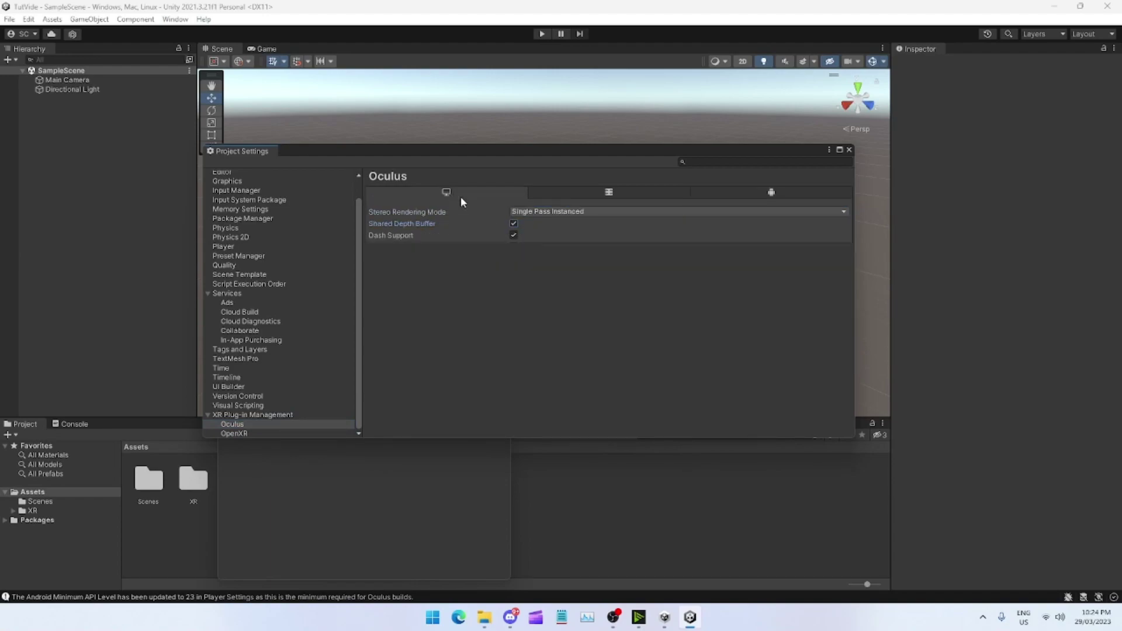
{"action": "left_click", "coordinate": [552, 211]}
{"action": "left_click", "coordinate": [571, 227]}
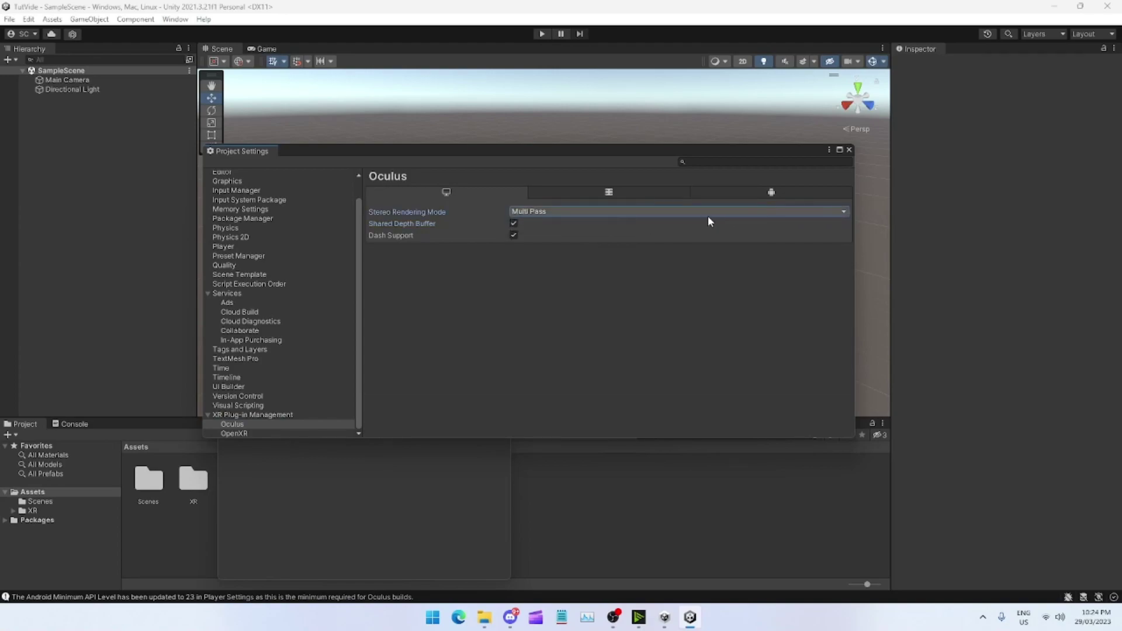
{"action": "left_click", "coordinate": [849, 150]}
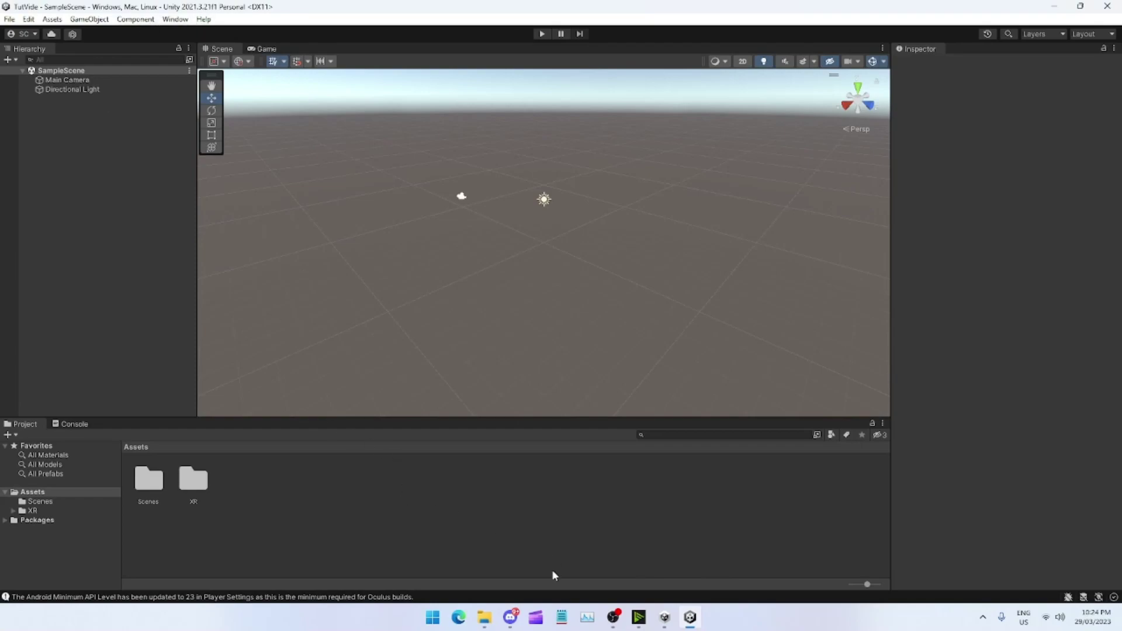
Step: Find GorillaLocomotion.unitypackage in Discord's #fan-game-making channel, then minimize Discord to File Explorer
{"action": "left_click", "coordinate": [510, 617]}
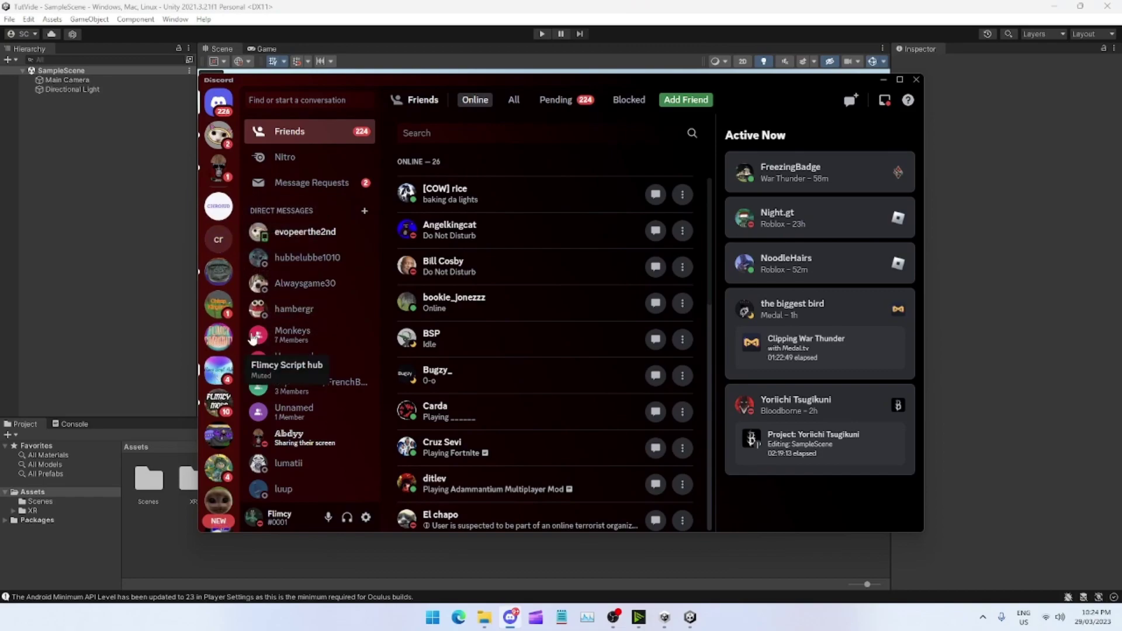
{"action": "left_click", "coordinate": [218, 370]}
{"action": "scroll", "coordinate": [280, 348], "scroll_direction": "down", "scroll_amount": 5}
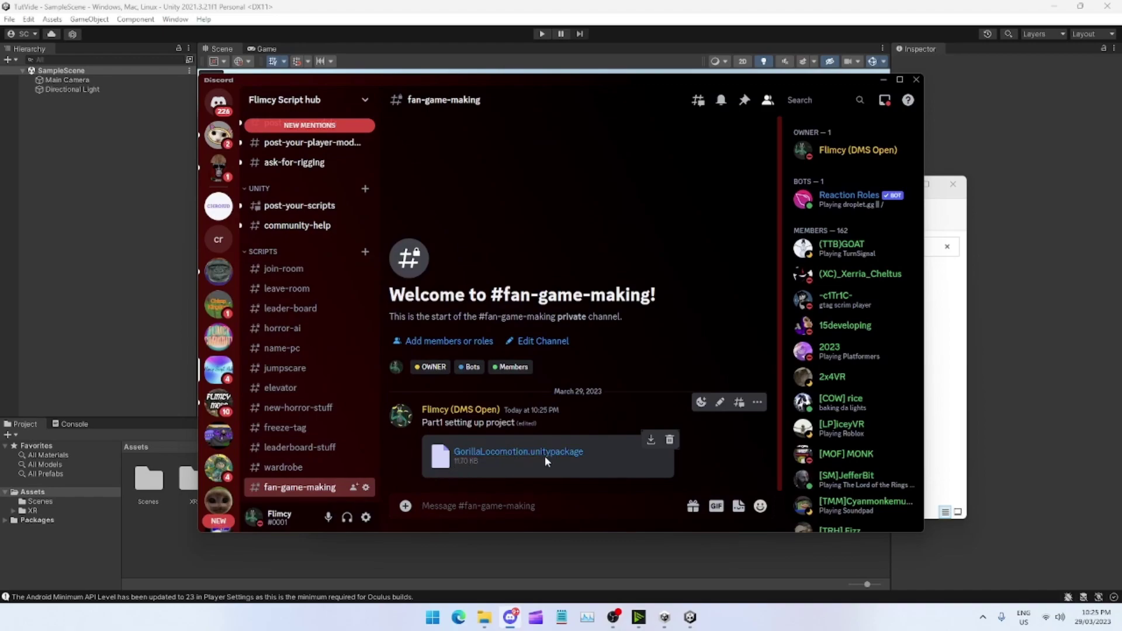
{"action": "left_click", "coordinate": [883, 80]}
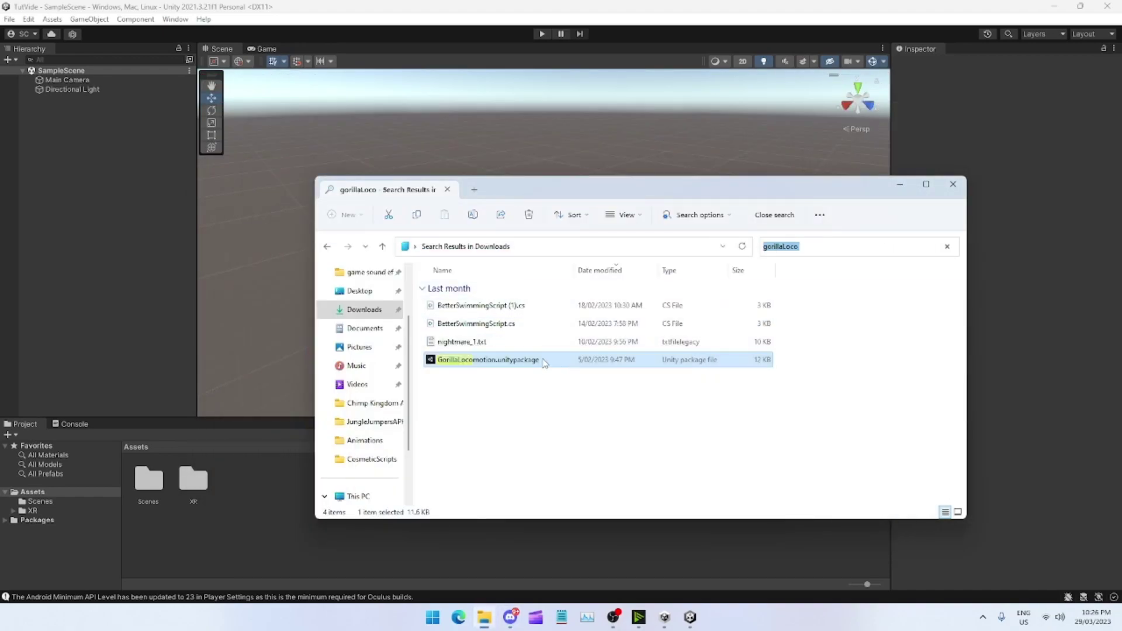
Step: Import all contents of GorillaLocomotion.unitypackage into Assets and reload SampleScene
{"action": "left_click_drag", "start_coordinate": [518, 363], "coordinate": [243, 519]}
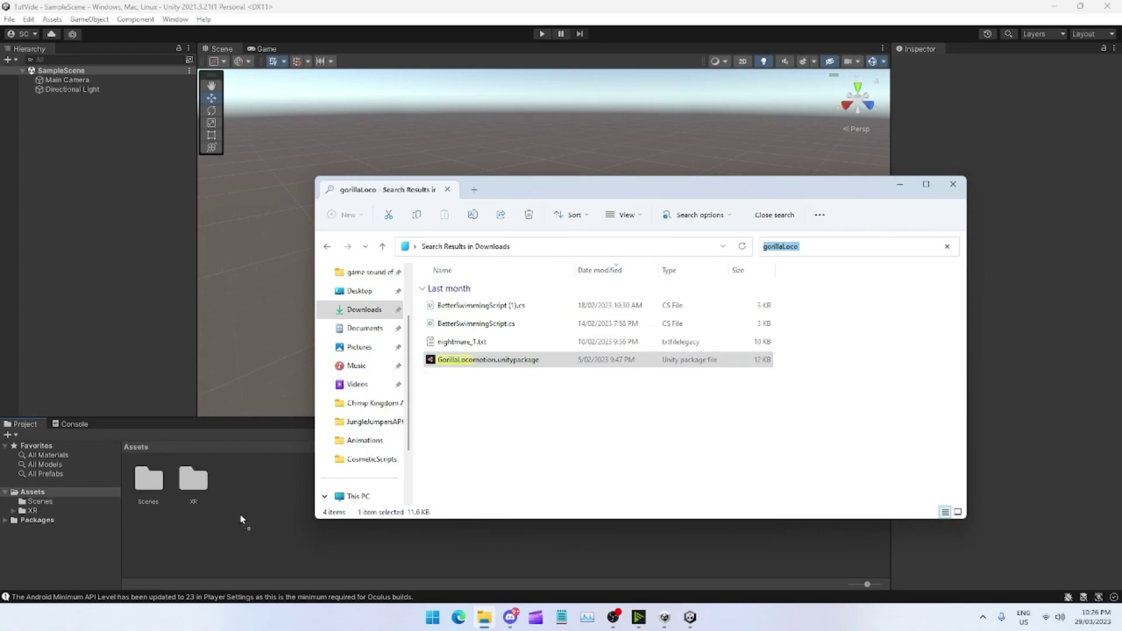
{"action": "left_click", "coordinate": [898, 184]}
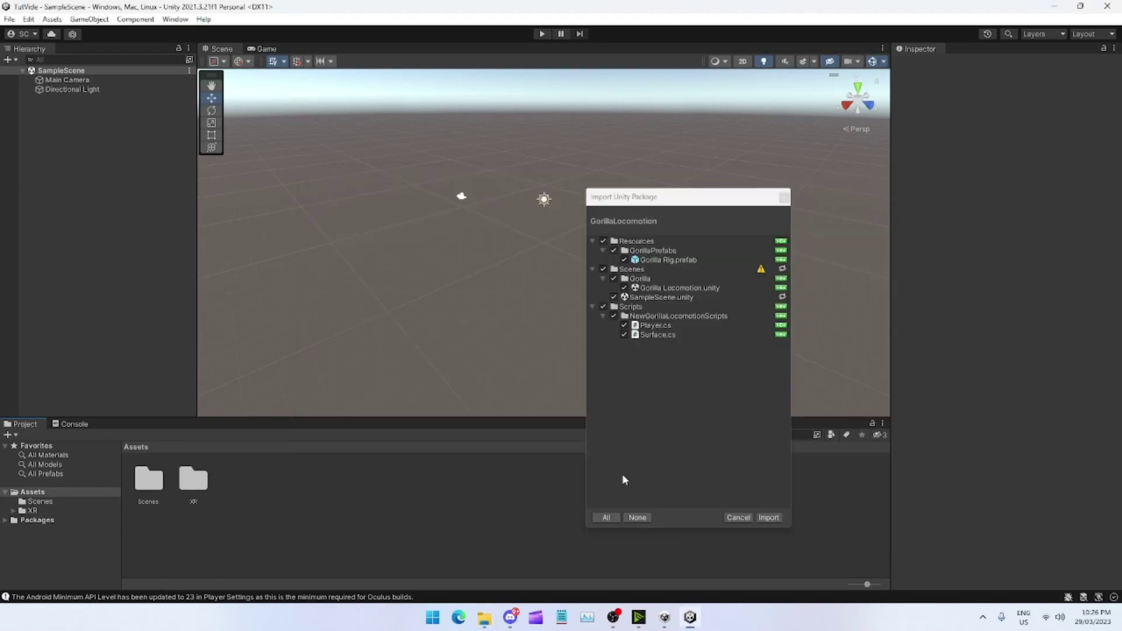
{"action": "left_click_drag", "start_coordinate": [670, 193], "coordinate": [518, 179]}
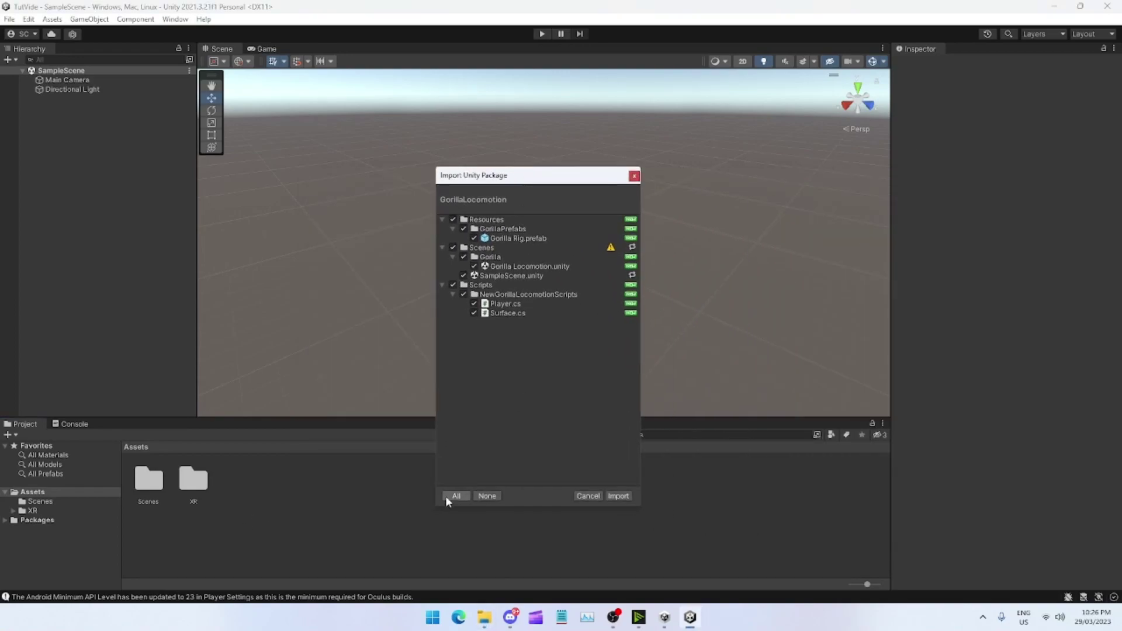
{"action": "left_click", "coordinate": [619, 495]}
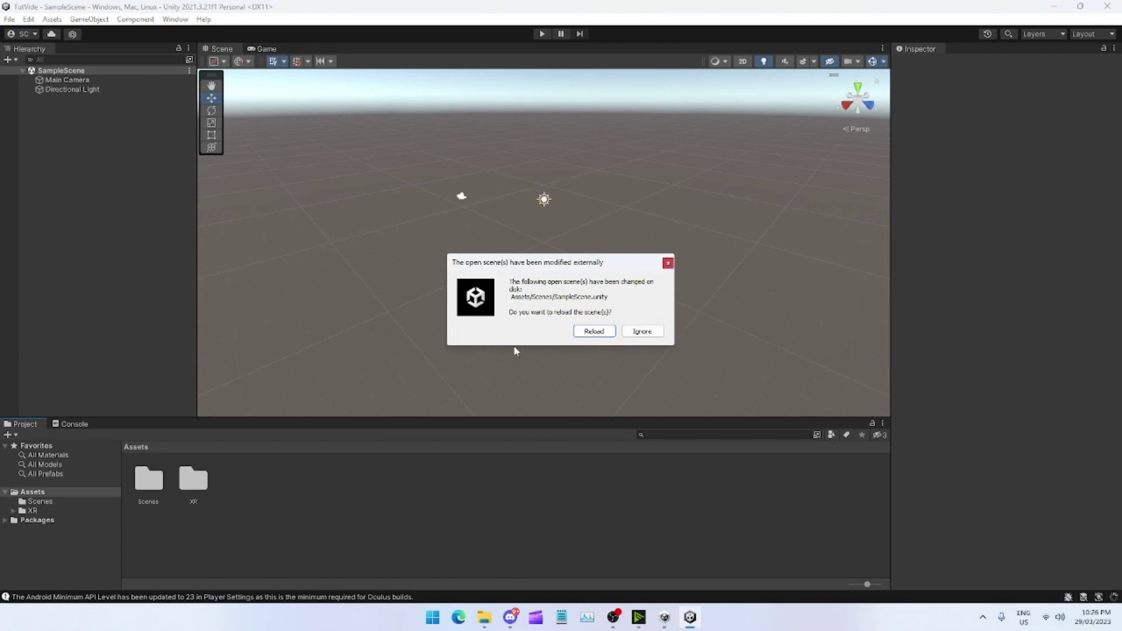
{"action": "left_click", "coordinate": [593, 331]}
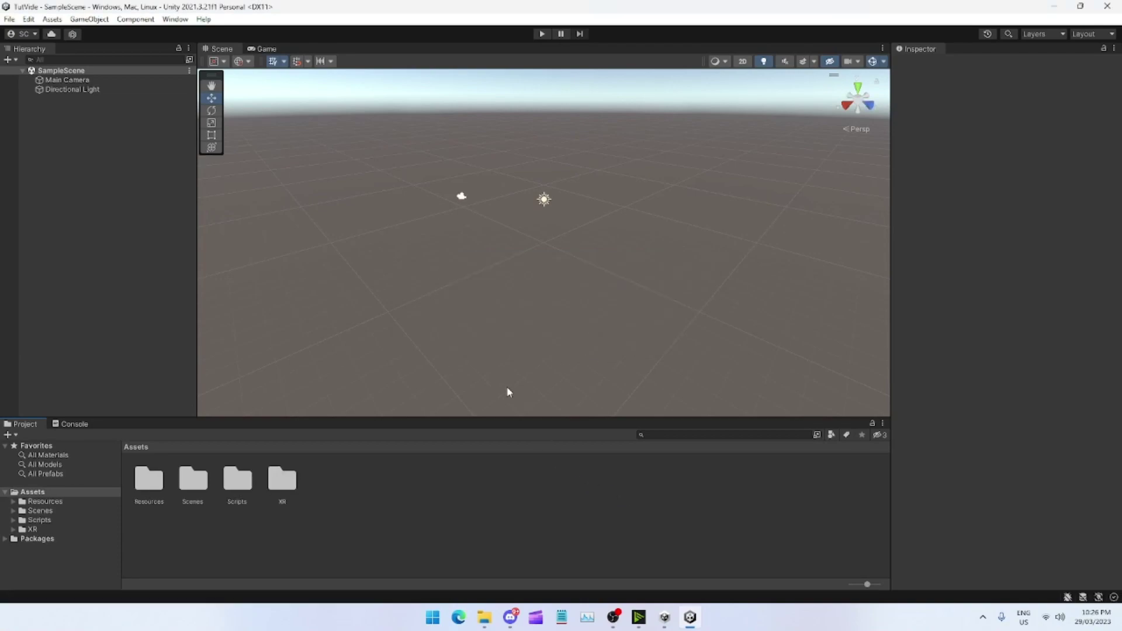
Step: Add a test Cube to the scene, then delete it again
{"action": "left_click_drag", "start_coordinate": [571, 313], "coordinate": [668, 285], "text": "alt"}
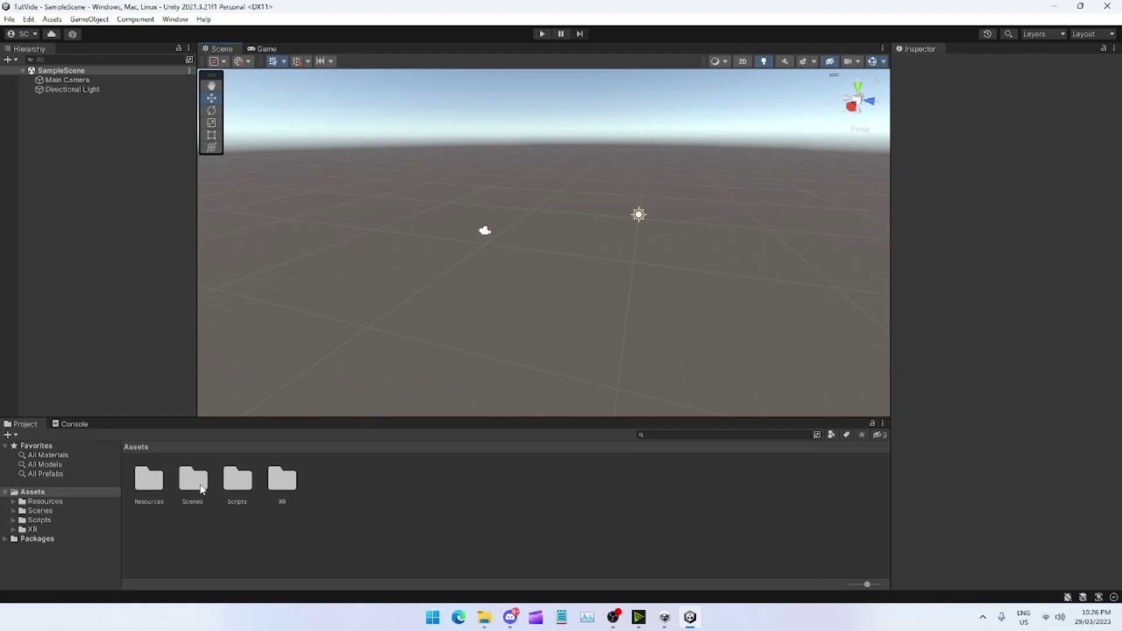
{"action": "left_click_drag", "start_coordinate": [558, 286], "coordinate": [559, 327], "text": "alt"}
{"action": "right_click", "coordinate": [32, 199]}
{"action": "mouse_move", "coordinate": [76, 355]}
{"action": "left_click", "coordinate": [211, 354]}
{"action": "right_click", "coordinate": [67, 98]}
{"action": "left_click", "coordinate": [77, 191]}
Step: Delete the Main Camera from the Hierarchy, keeping the Directional Light
{"action": "left_click_drag", "start_coordinate": [443, 228], "coordinate": [453, 275], "text": "alt"}
{"action": "left_click", "coordinate": [85, 90]}
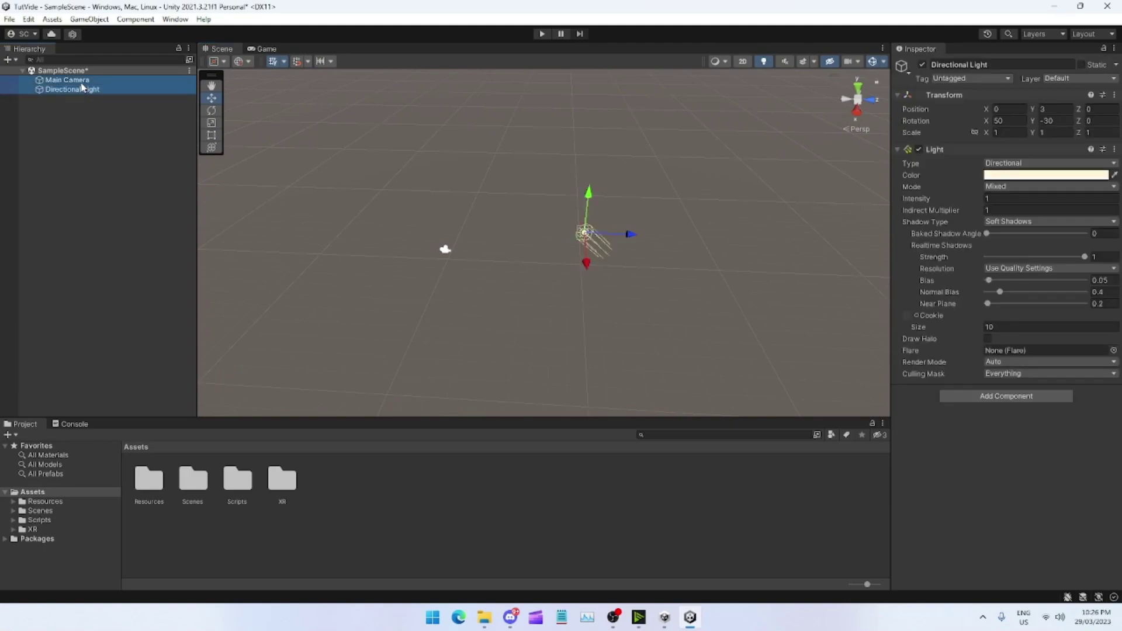
{"action": "left_click", "coordinate": [67, 80]}
{"action": "left_click", "coordinate": [69, 109]}
{"action": "right_click", "coordinate": [68, 82]}
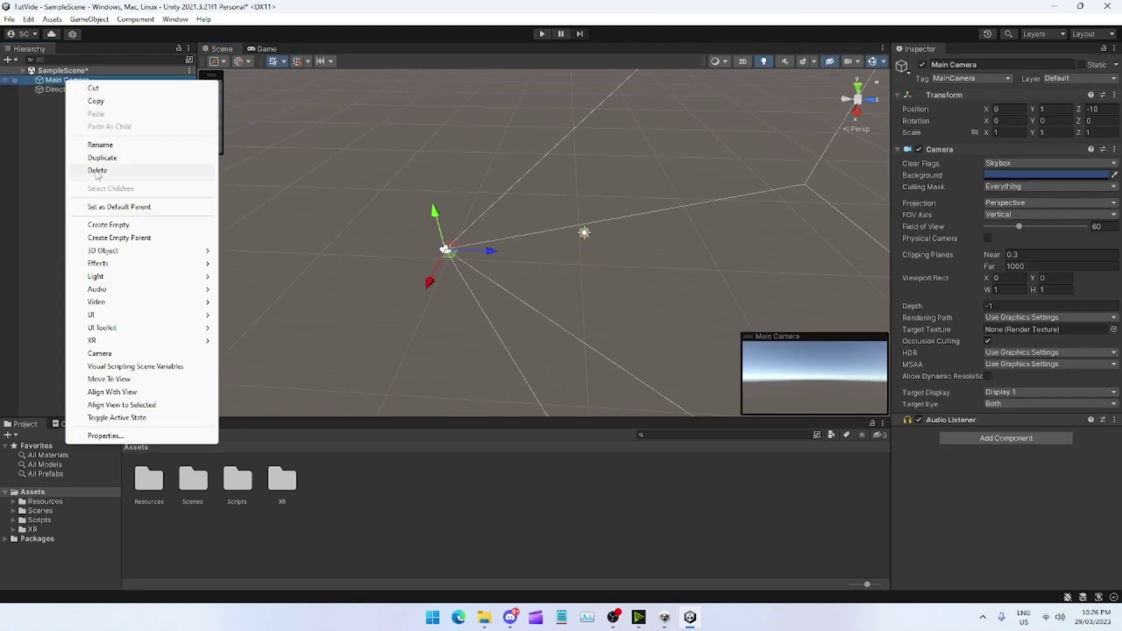
{"action": "left_click", "coordinate": [78, 170]}
{"action": "left_click_drag", "start_coordinate": [631, 225], "coordinate": [678, 228], "text": "alt"}
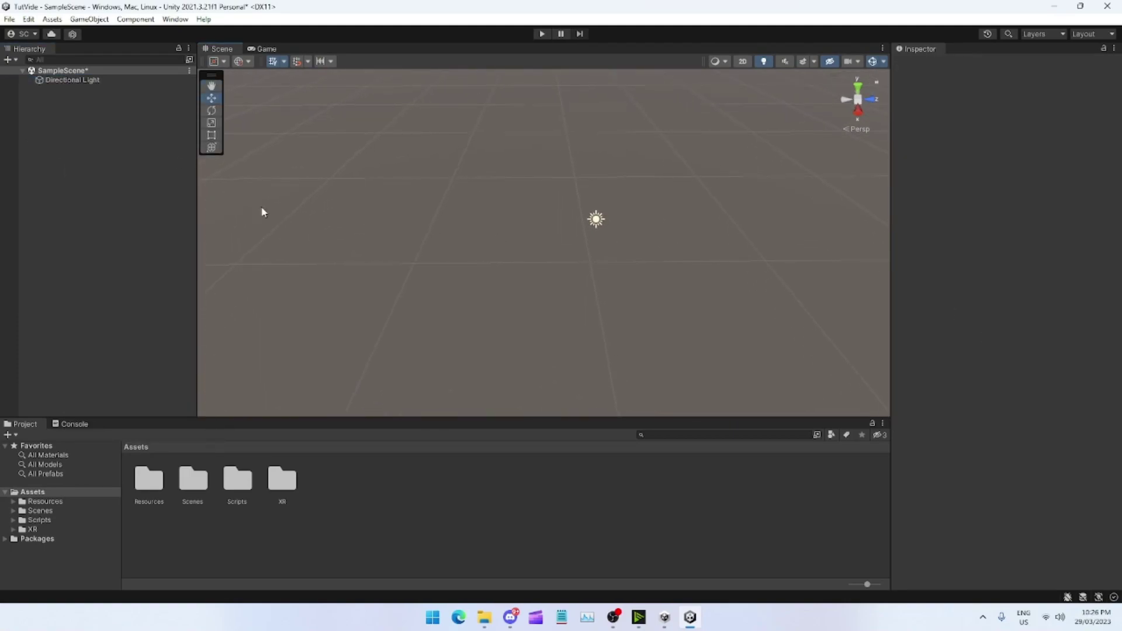
Step: Add a 3D Plane and set its position to 0, 0, 0
{"action": "right_click", "coordinate": [85, 164]}
{"action": "mouse_move", "coordinate": [151, 320]}
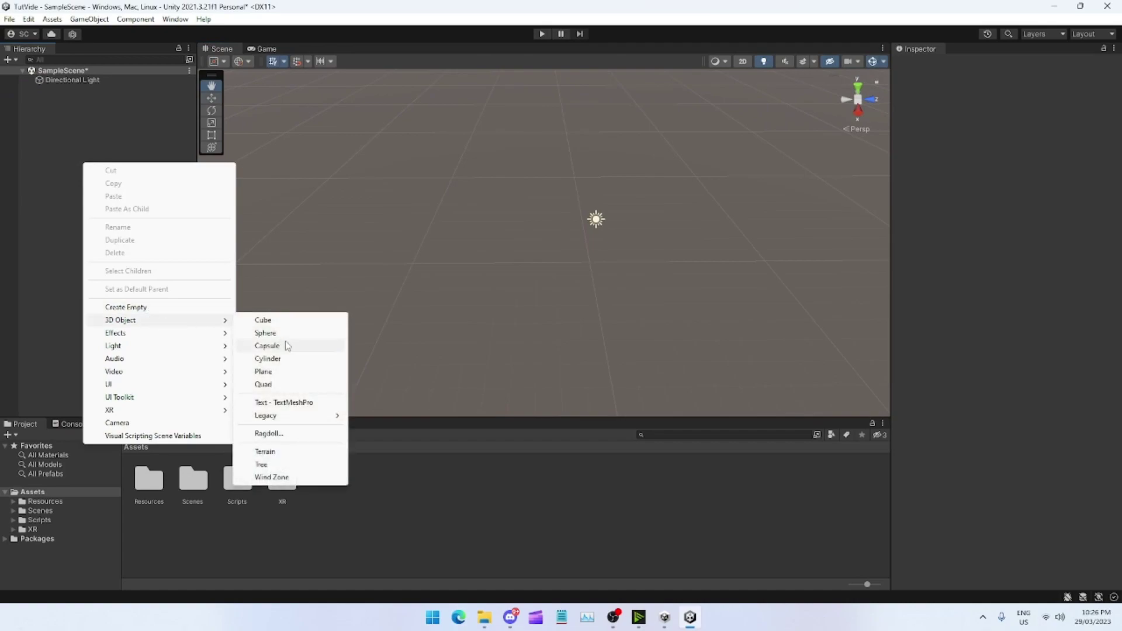
{"action": "left_click", "coordinate": [284, 375]}
{"action": "left_click_drag", "start_coordinate": [555, 288], "coordinate": [592, 239], "text": "alt"}
{"action": "scroll", "coordinate": [592, 239], "scroll_direction": "up", "scroll_amount": 3}
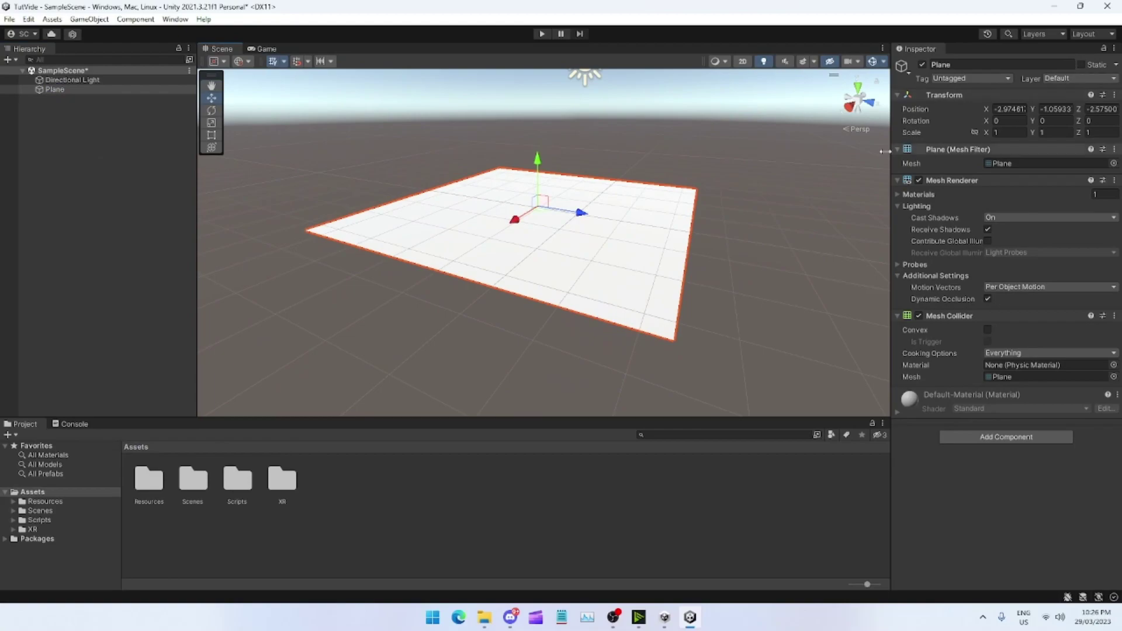
{"action": "left_click", "coordinate": [1010, 109]}
{"action": "type", "text": "0"}
{"action": "key", "text": "Tab"}
{"action": "type", "text": "0"}
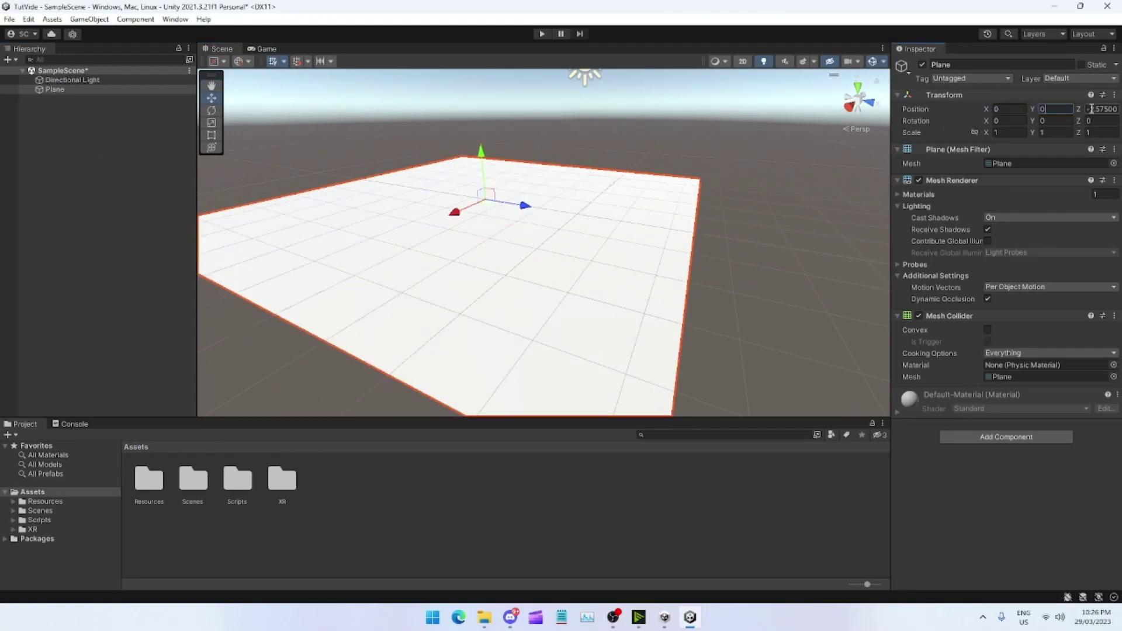
{"action": "key", "text": "Tab"}
{"action": "type", "text": "0"}
Step: Set the scene grid opacity to 0 to hide it
{"action": "left_click_drag", "start_coordinate": [611, 248], "coordinate": [555, 153], "text": "alt"}
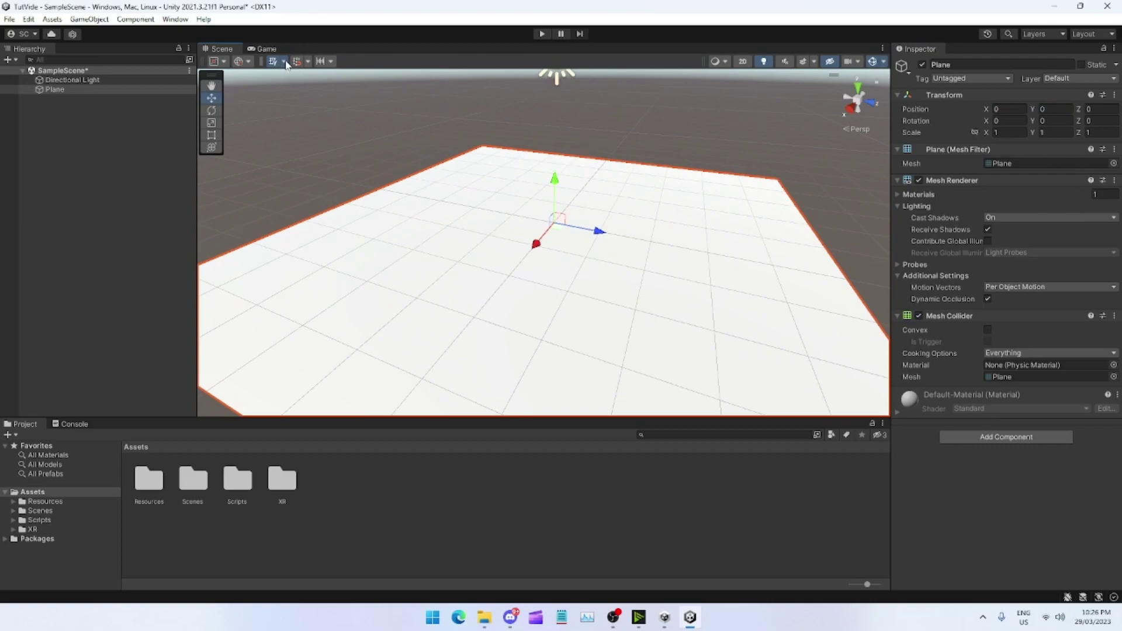
{"action": "left_click", "coordinate": [282, 62]}
{"action": "left_click_drag", "start_coordinate": [363, 99], "coordinate": [337, 99]}
{"action": "scroll", "coordinate": [341, 151], "scroll_direction": "down", "scroll_amount": 5}
{"action": "left_click_drag", "start_coordinate": [590, 156], "coordinate": [609, 227], "text": "alt"}
Step: Stretch the plane's edges outward with the Rect tool into a large floor
{"action": "key", "text": "t"}
{"action": "left_click_drag", "start_coordinate": [376, 217], "coordinate": [681, 222]}
{"action": "left_click_drag", "start_coordinate": [467, 222], "coordinate": [397, 221]}
{"action": "left_click_drag", "start_coordinate": [561, 194], "coordinate": [678, 250]}
Step: Create a New Material with albedo 5BFF00 and drag it onto the plane
{"action": "right_click", "coordinate": [394, 510]}
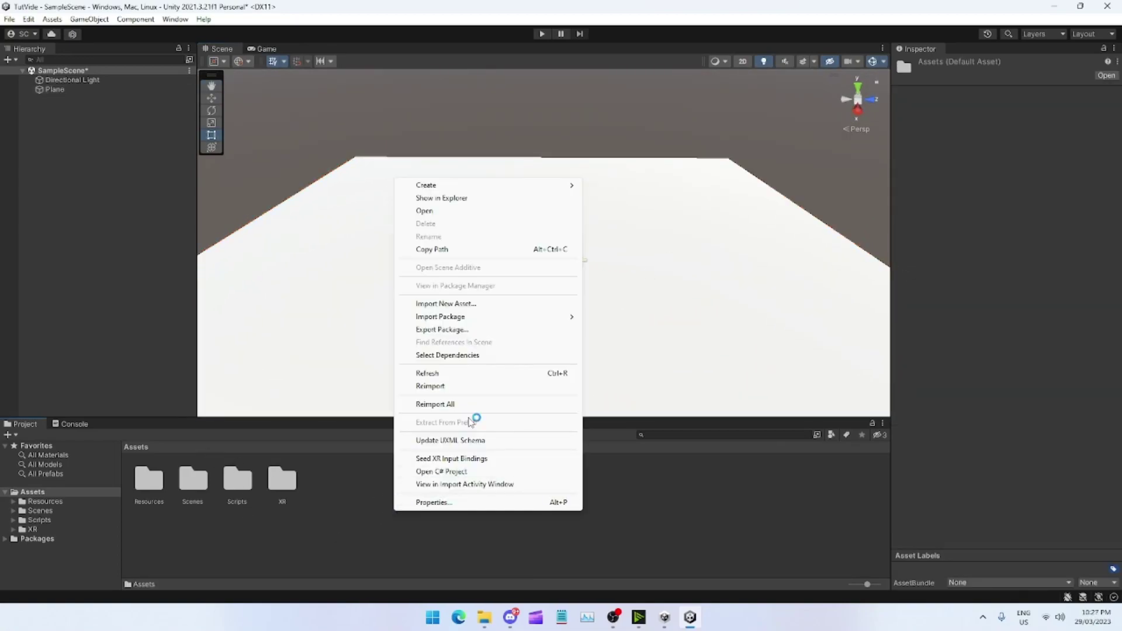
{"action": "mouse_move", "coordinate": [455, 186]}
{"action": "left_click", "coordinate": [590, 347]}
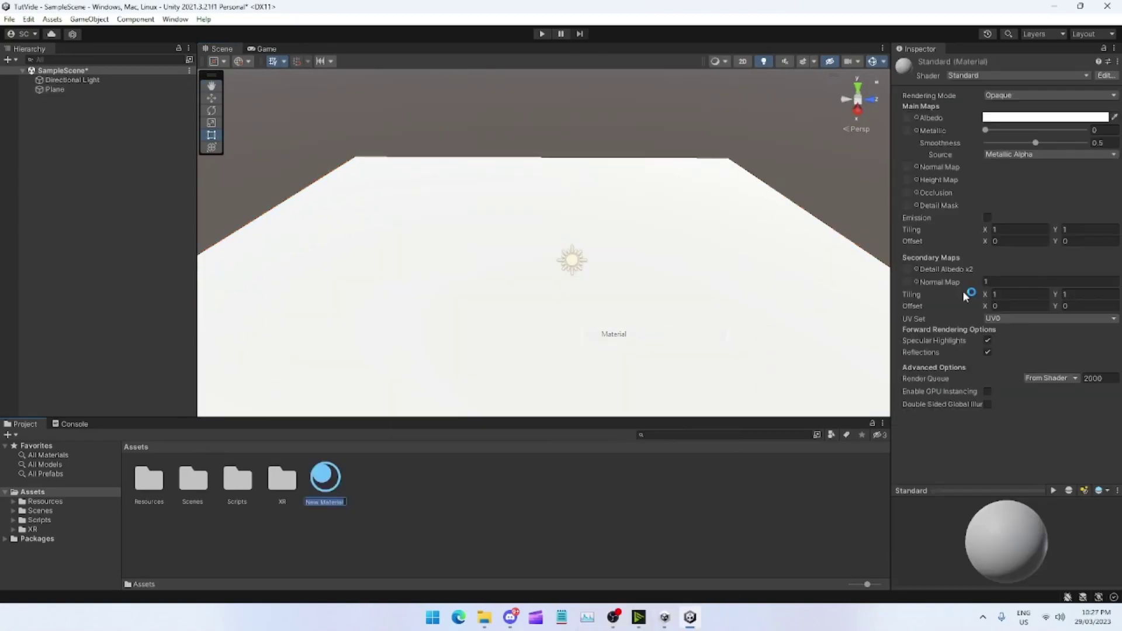
{"action": "left_click", "coordinate": [1043, 117]}
{"action": "left_click", "coordinate": [991, 385]}
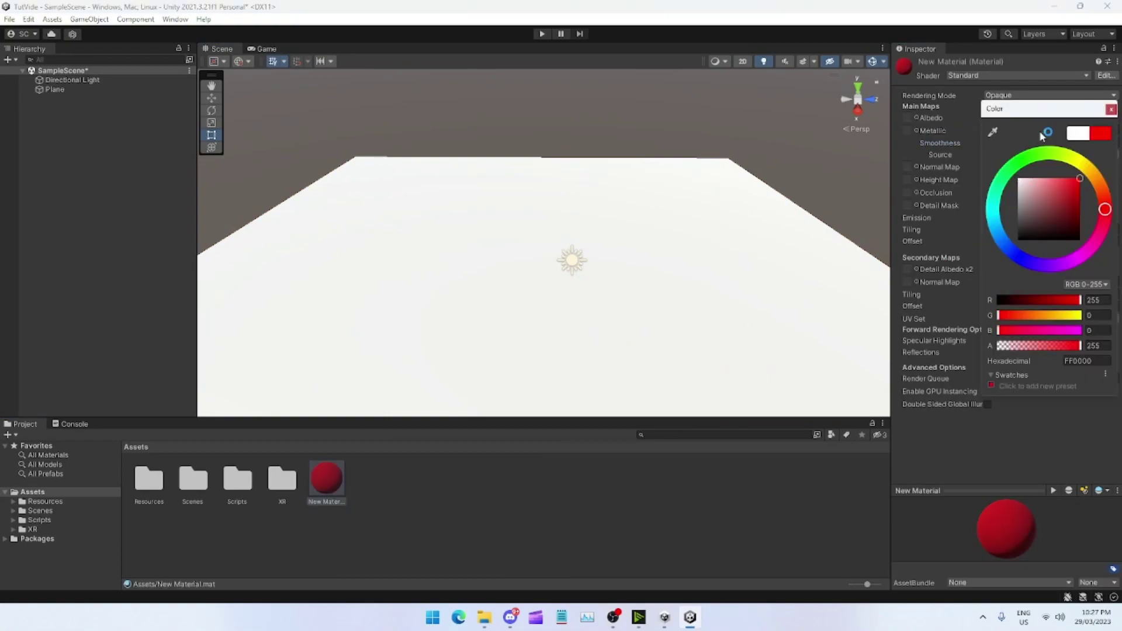
{"action": "left_click", "coordinate": [1041, 153]}
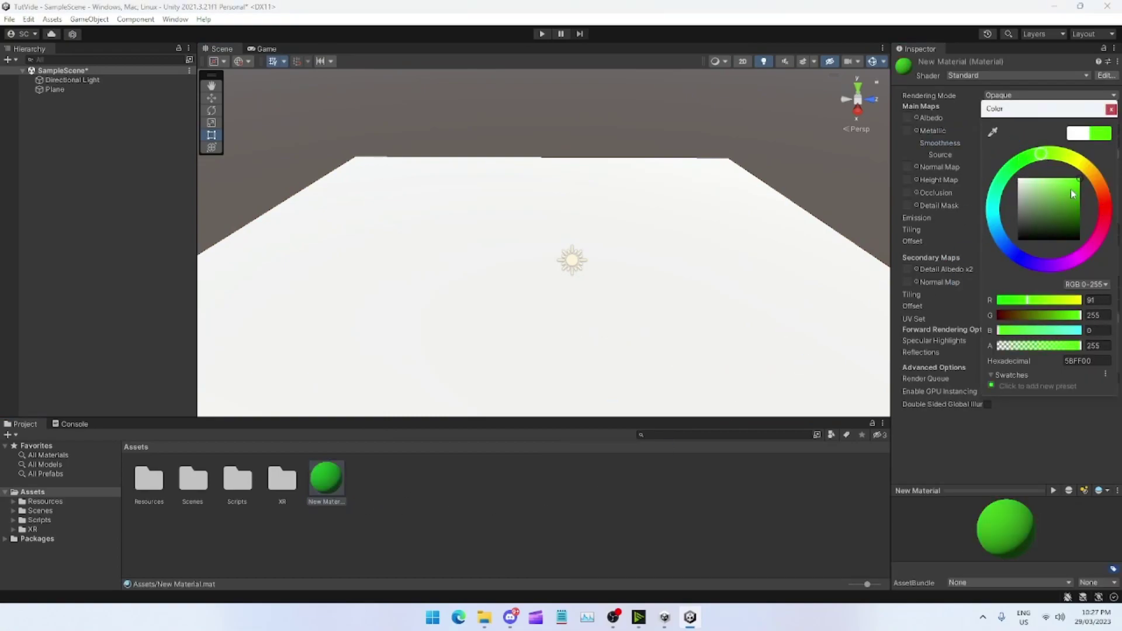
{"action": "left_click", "coordinate": [1111, 109]}
{"action": "left_click_drag", "start_coordinate": [326, 478], "coordinate": [586, 334]}
{"action": "right_click", "coordinate": [111, 241]}
Step: Add a Cube, raise it above the plane, and flatten it into a thin wall
{"action": "mouse_move", "coordinate": [157, 396]}
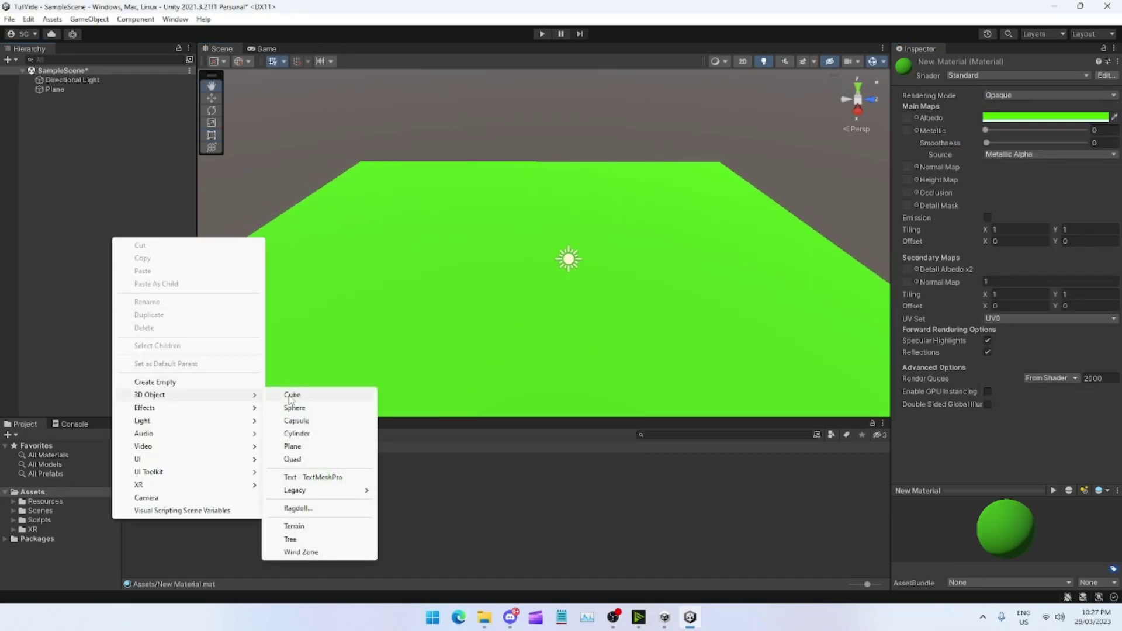
{"action": "left_click", "coordinate": [291, 396]}
{"action": "left_click", "coordinate": [211, 98]}
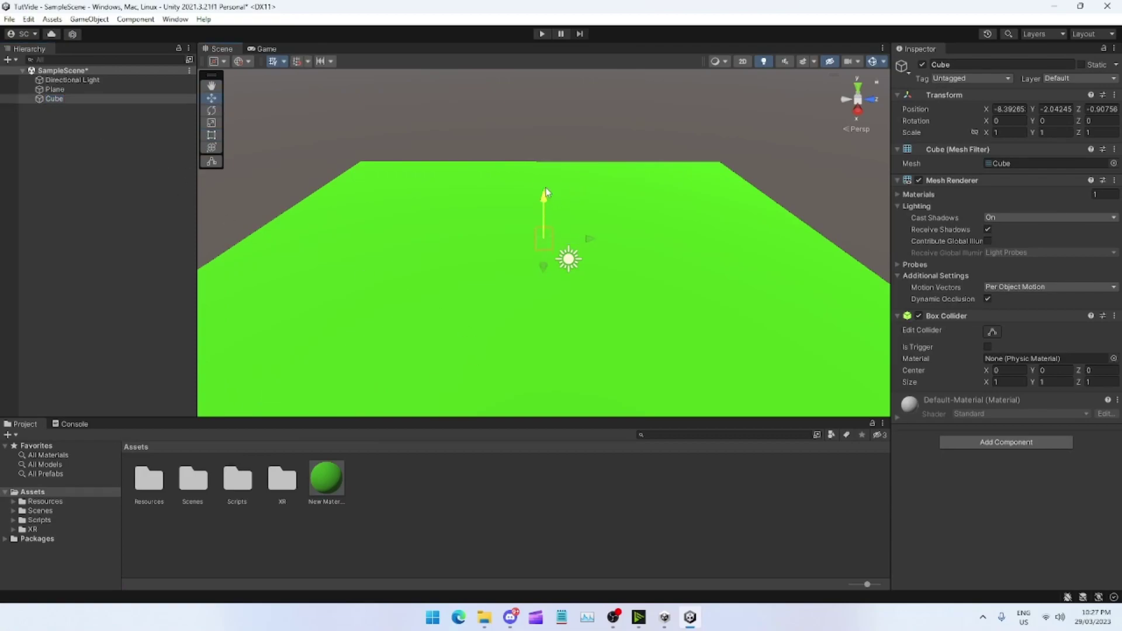
{"action": "left_click_drag", "start_coordinate": [548, 187], "coordinate": [718, 239]}
{"action": "key", "text": "t"}
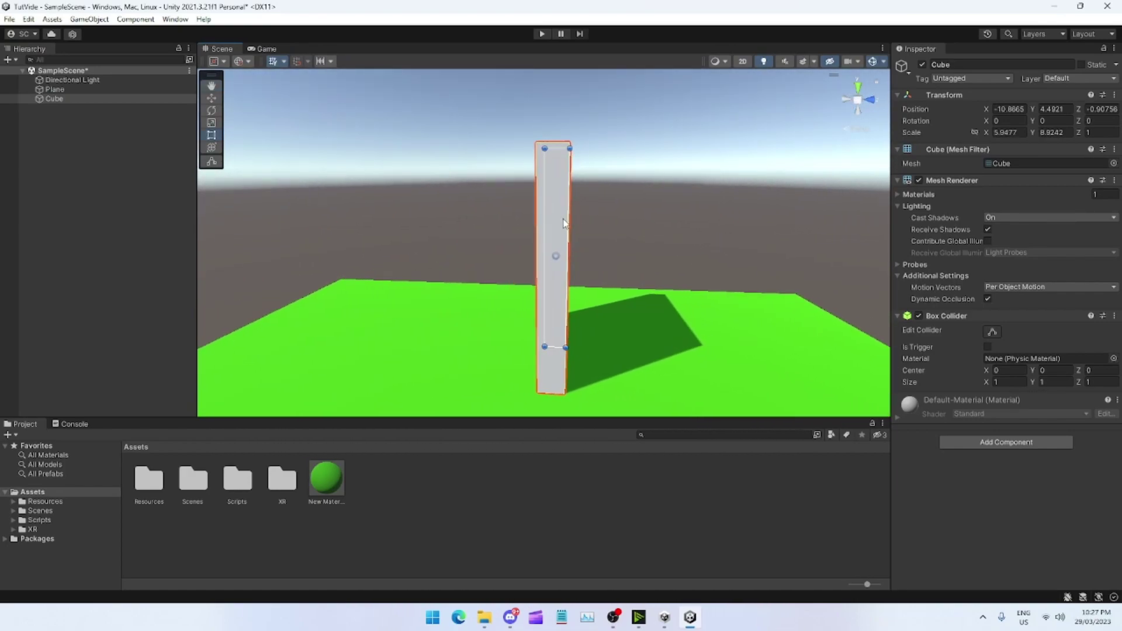
{"action": "mouse_move", "coordinate": [564, 223]}
{"action": "left_mouse_down"}
{"action": "mouse_move", "coordinate": [543, 223]}
{"action": "mouse_move", "coordinate": [592, 217]}
{"action": "mouse_move", "coordinate": [583, 213]}
{"action": "left_mouse_up"}
Step: Duplicate the wall with Ctrl+D and slide Cube (1) along Z beside it
{"action": "key", "text": "w"}
{"action": "key", "text": "ctrl+d"}
{"action": "left_click_drag", "start_coordinate": [573, 267], "coordinate": [614, 239]}
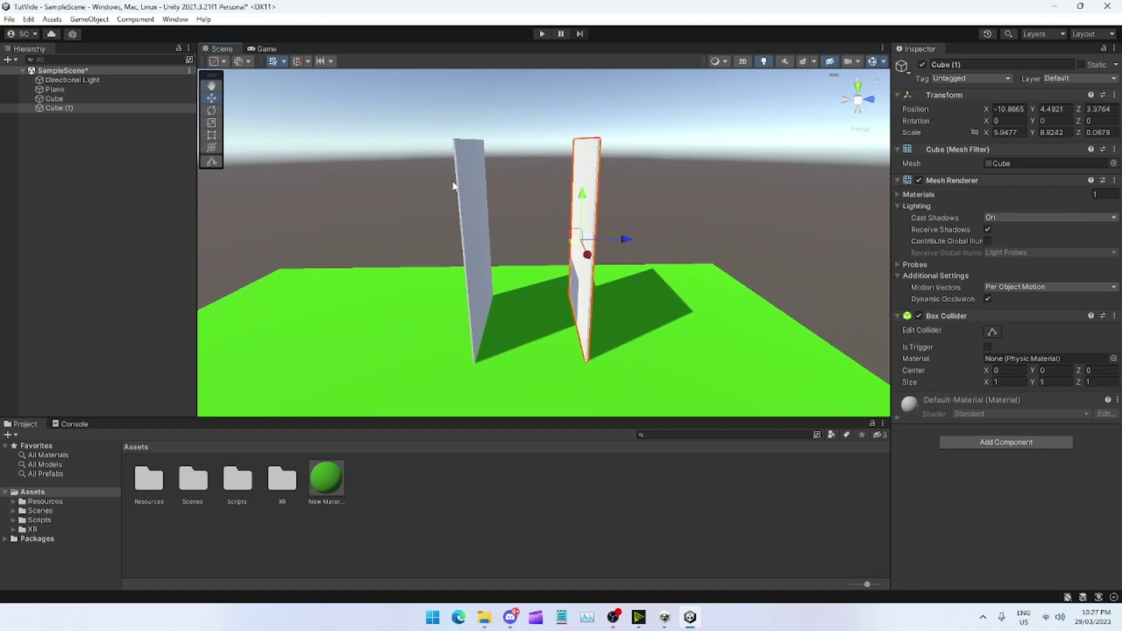
{"action": "left_click", "coordinate": [64, 173]}
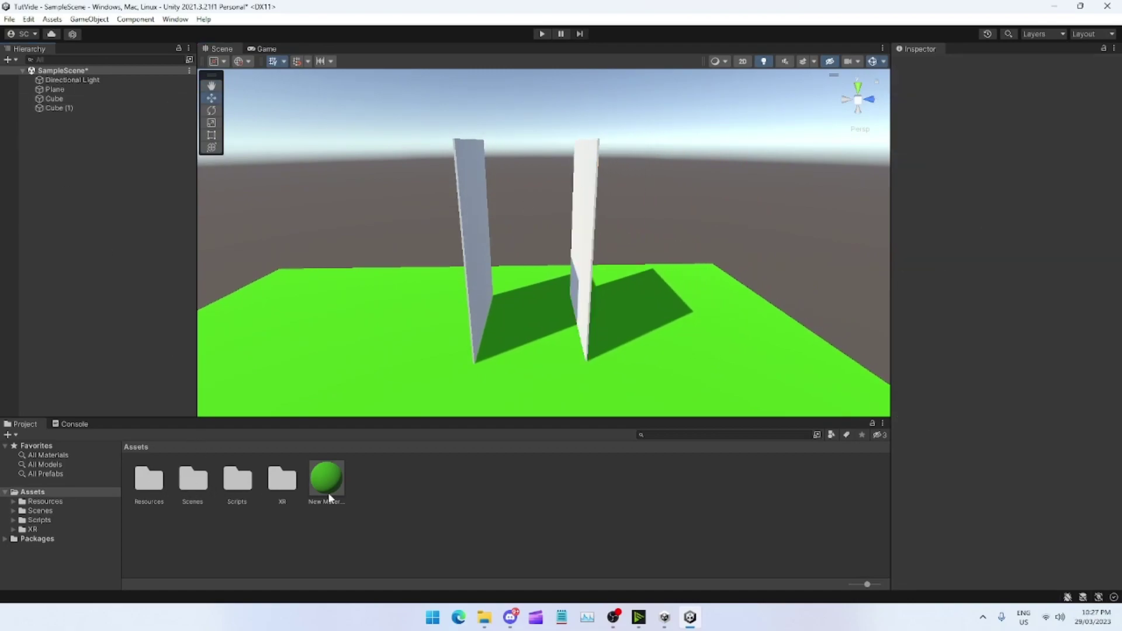
Step: Search assets for 'Gor', drag Gorilla Rig between the walls, then clear the search
{"action": "left_click", "coordinate": [652, 435]}
{"action": "type", "text": "Gorilla"}
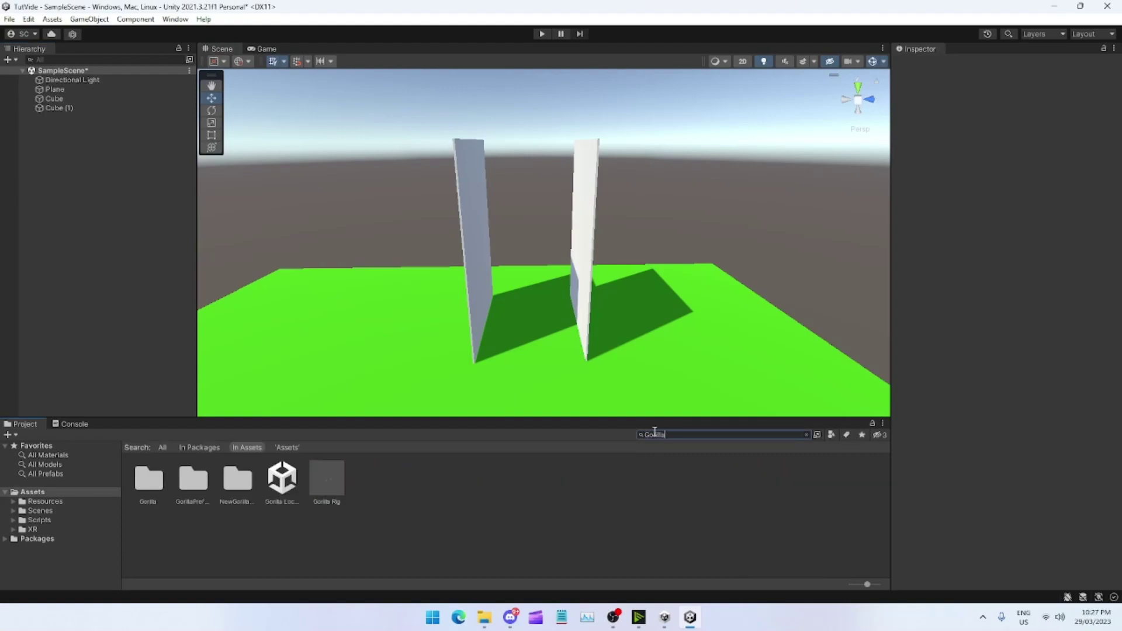
{"action": "left_click_drag", "start_coordinate": [327, 476], "coordinate": [528, 353]}
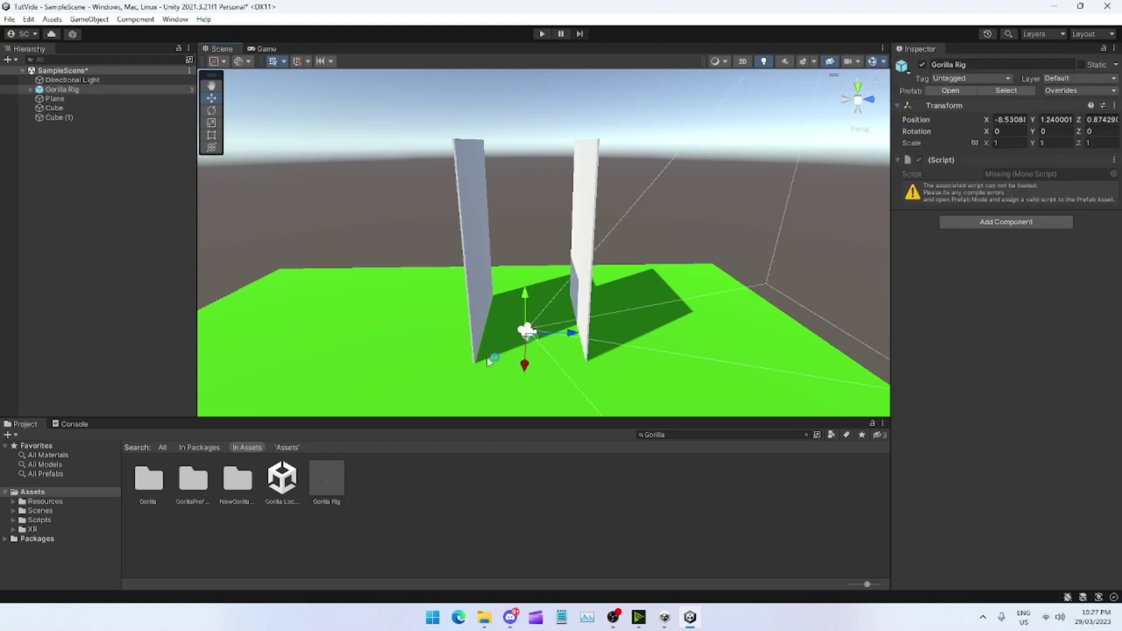
{"action": "left_click", "coordinate": [806, 435]}
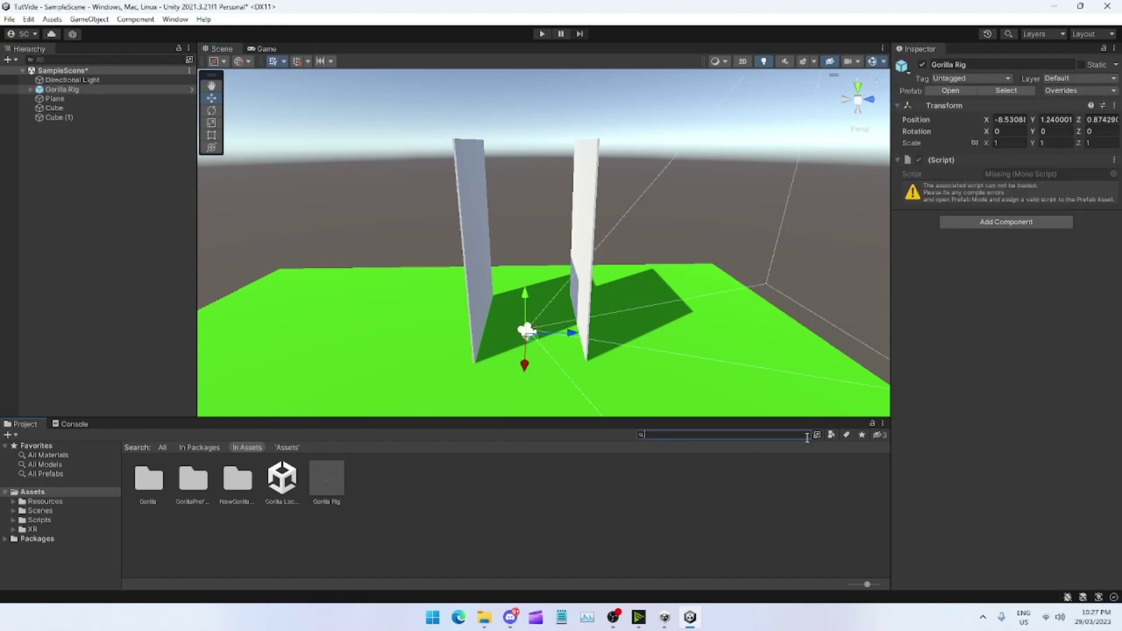
Step: In Package Manager's git URL field, type com.unity.xr.interaction.toolkit and select it
{"action": "left_click", "coordinate": [174, 19]}
{"action": "left_click", "coordinate": [217, 150]}
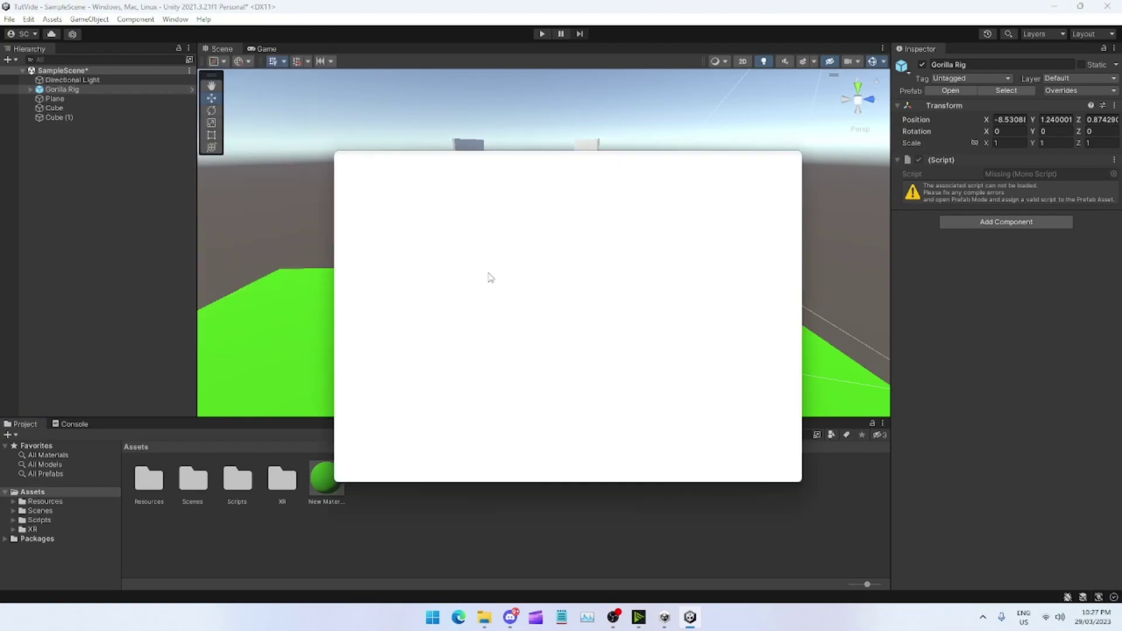
{"action": "left_click", "coordinate": [388, 169]}
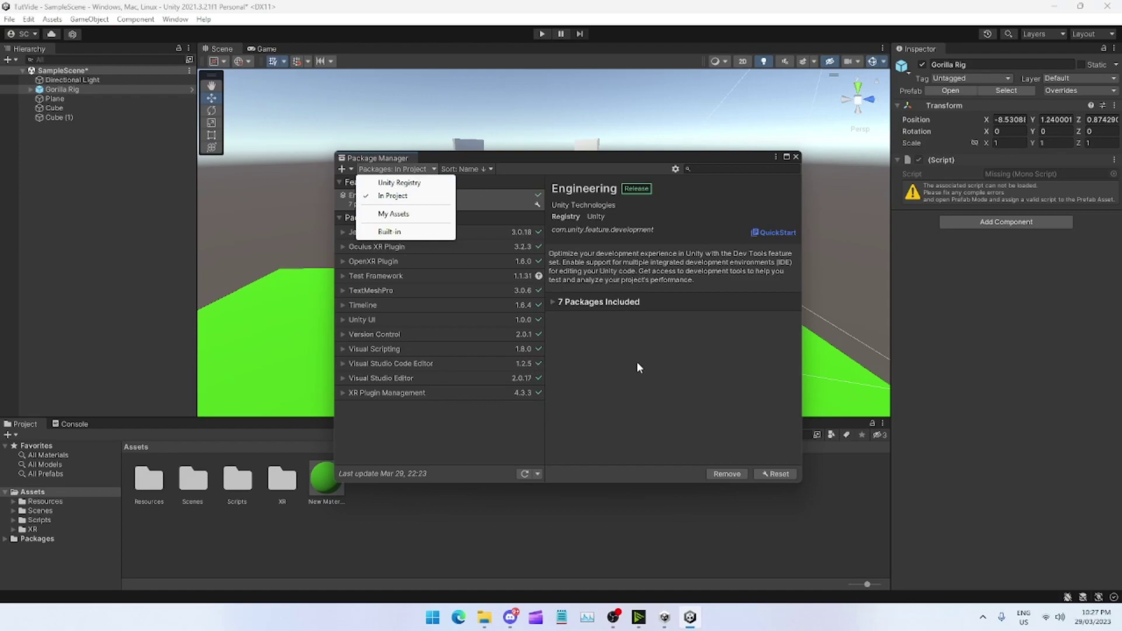
{"action": "left_click", "coordinate": [614, 377]}
{"action": "left_click", "coordinate": [342, 169]}
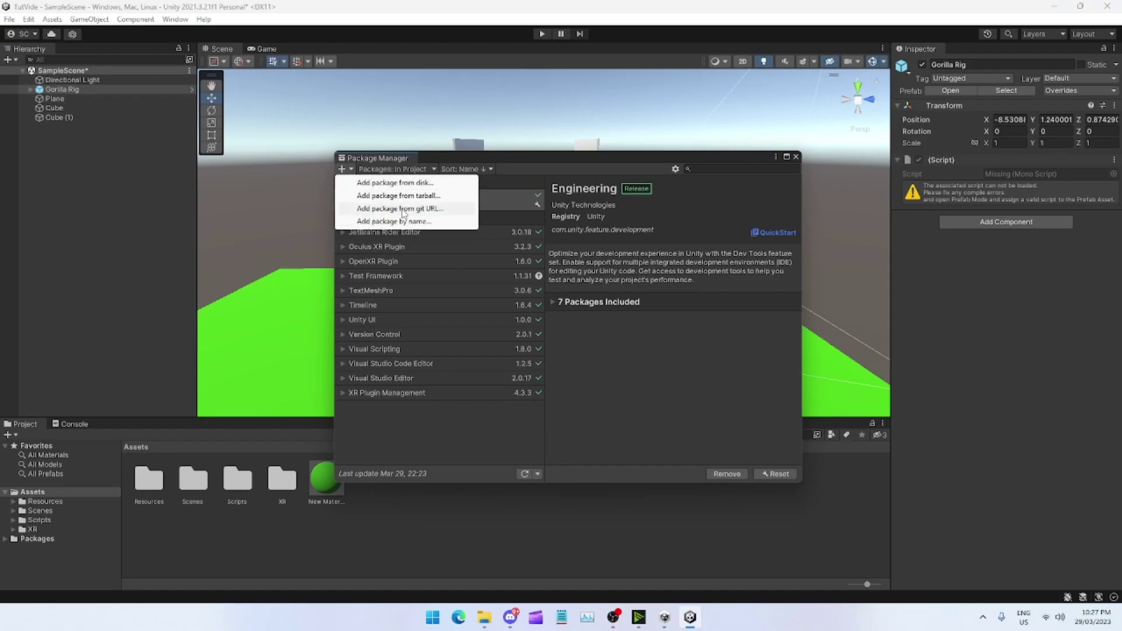
{"action": "left_click", "coordinate": [402, 210]}
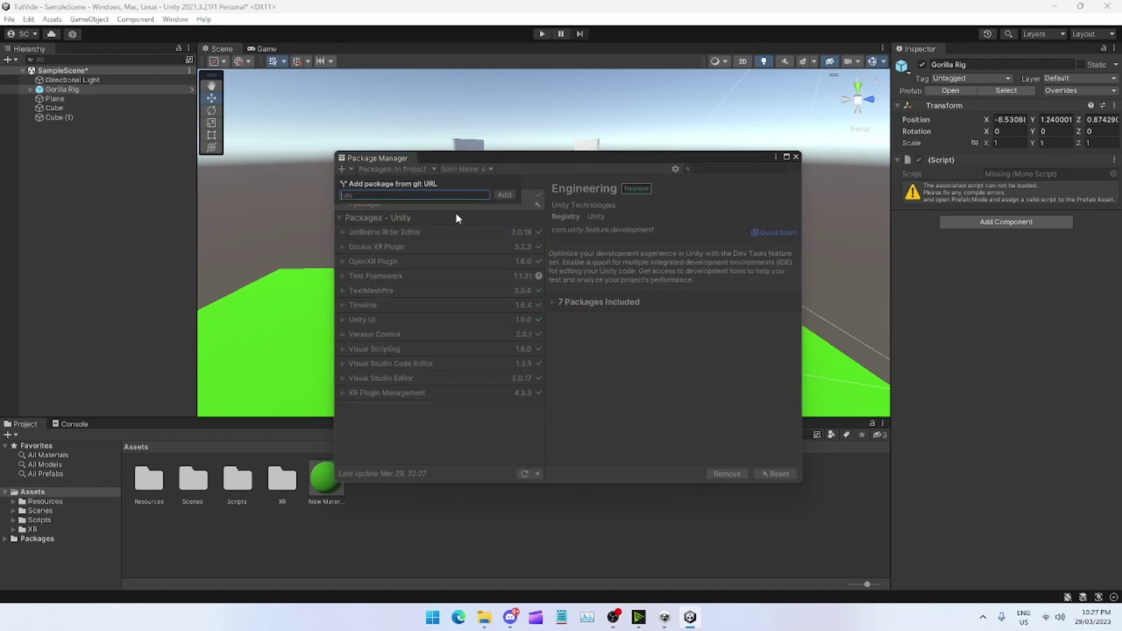
{"action": "type", "text": "com.unity.xr.interactio"}
{"action": "type", "text": "n.toolkit"}
{"action": "left_click_drag", "start_coordinate": [442, 195], "coordinate": [341, 197]}
{"action": "key", "text": "ctrl+c"}
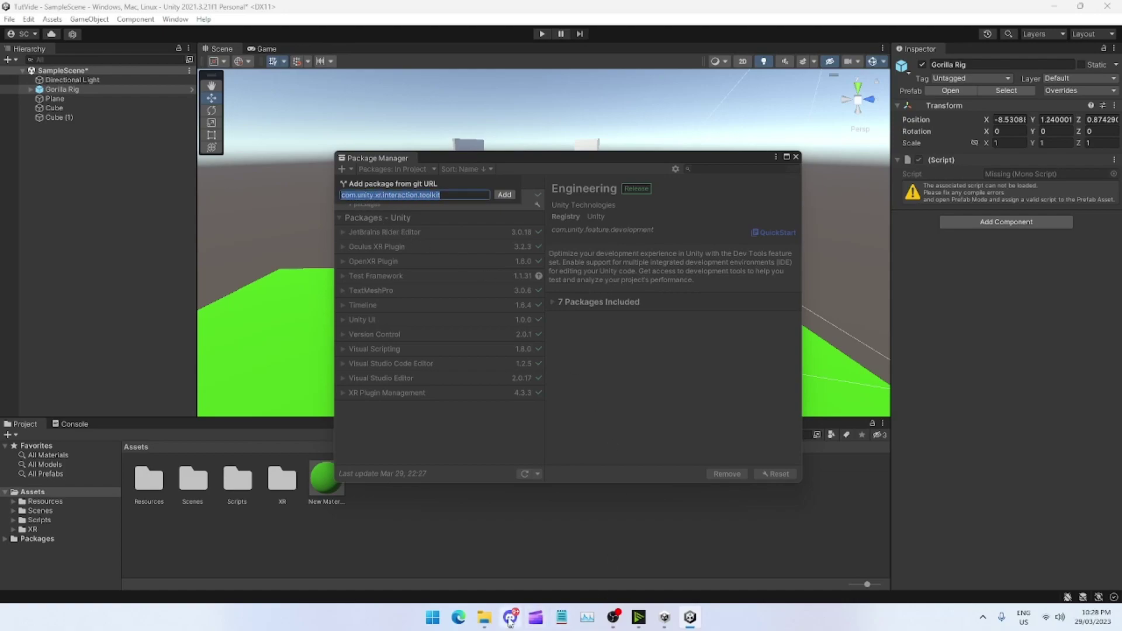
Step: Paste the package name into the Discord chat and send it
{"action": "mouse_move", "coordinate": [510, 617]}
{"action": "left_click", "coordinate": [490, 552]}
{"action": "key", "text": "ctrl+v"}
{"action": "key", "text": "Return"}
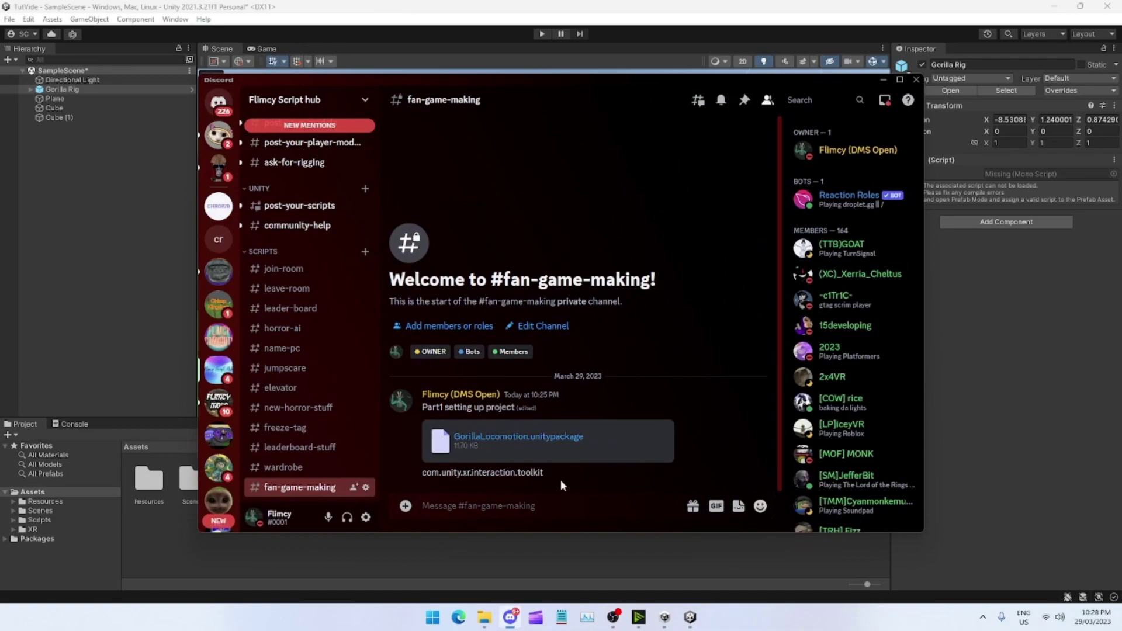
{"action": "left_click", "coordinate": [883, 80]}
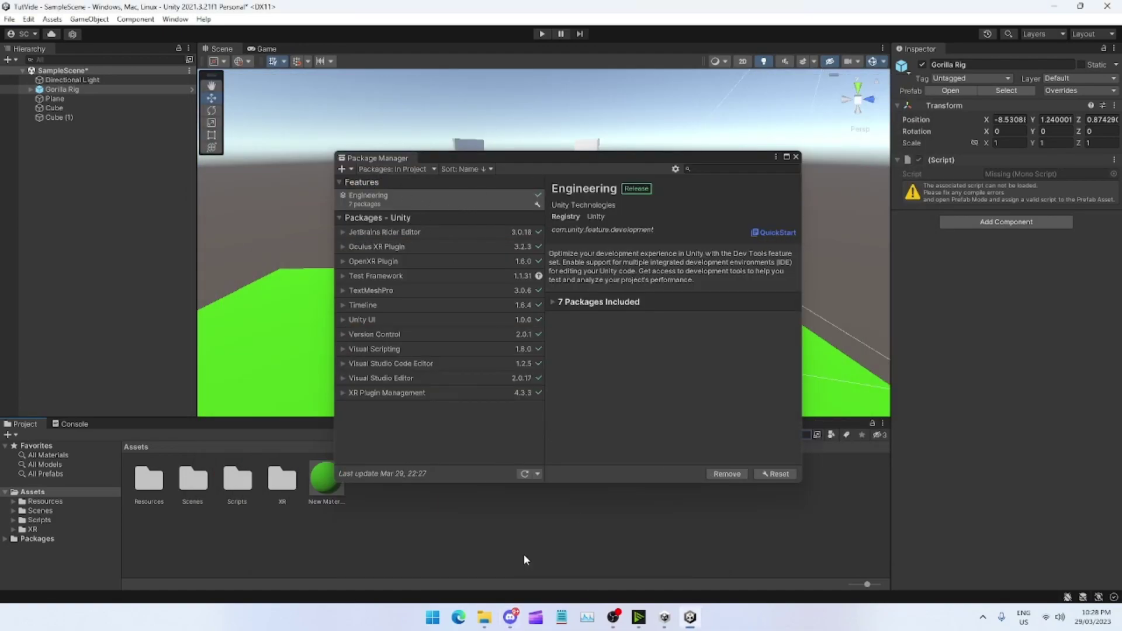
Step: Paste com.unity.xr.interaction.toolkit into the git URL field and add the package
{"action": "left_click", "coordinate": [352, 171]}
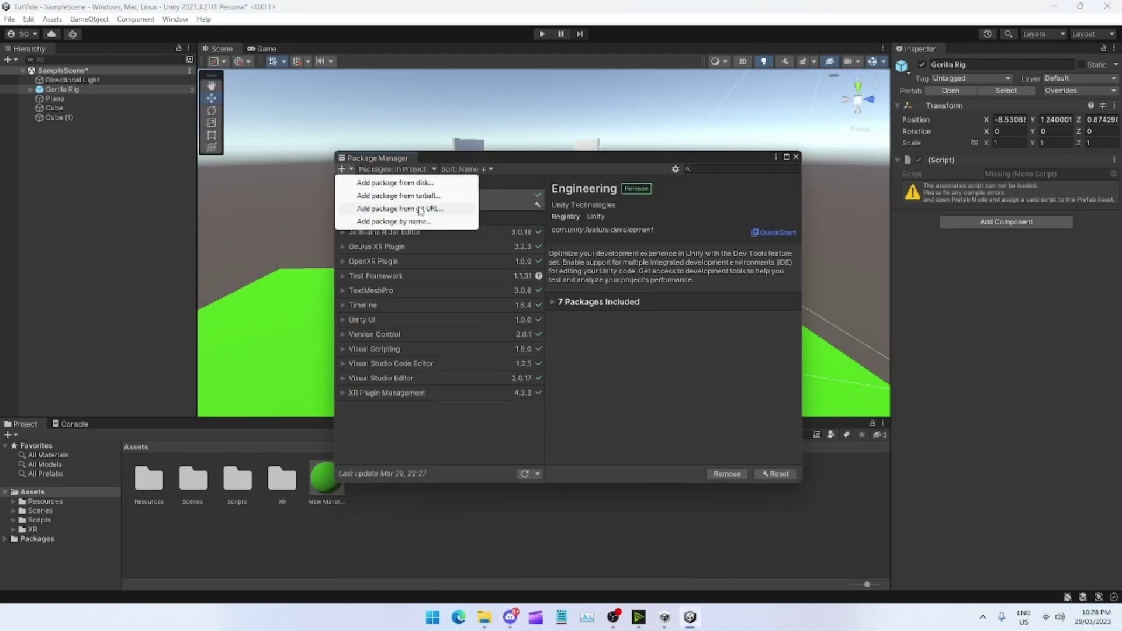
{"action": "left_click", "coordinate": [419, 209]}
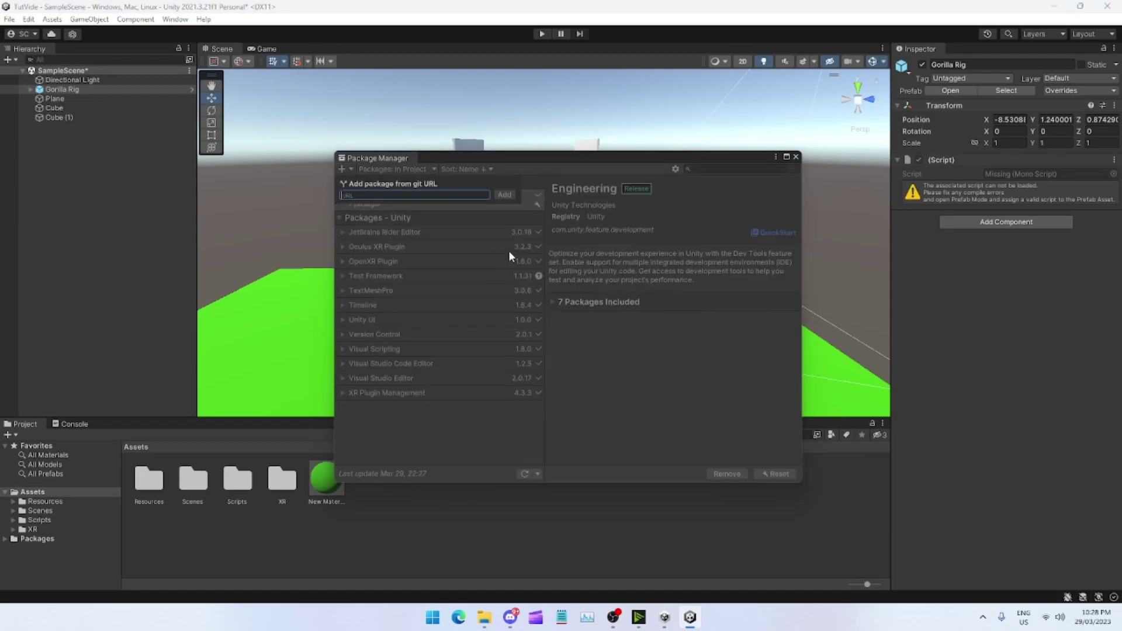
{"action": "key", "text": "ctrl+v"}
{"action": "left_click", "coordinate": [504, 195]}
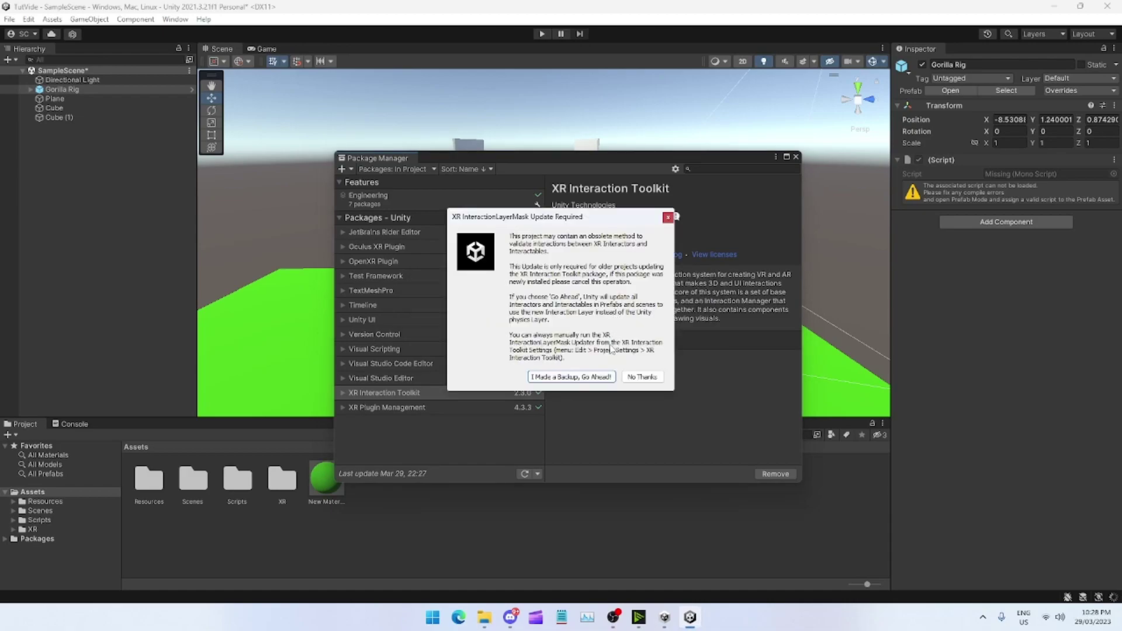
Step: Approve the interaction-layer update, save the scene, and import the Starter Assets sample
{"action": "left_click", "coordinate": [572, 378]}
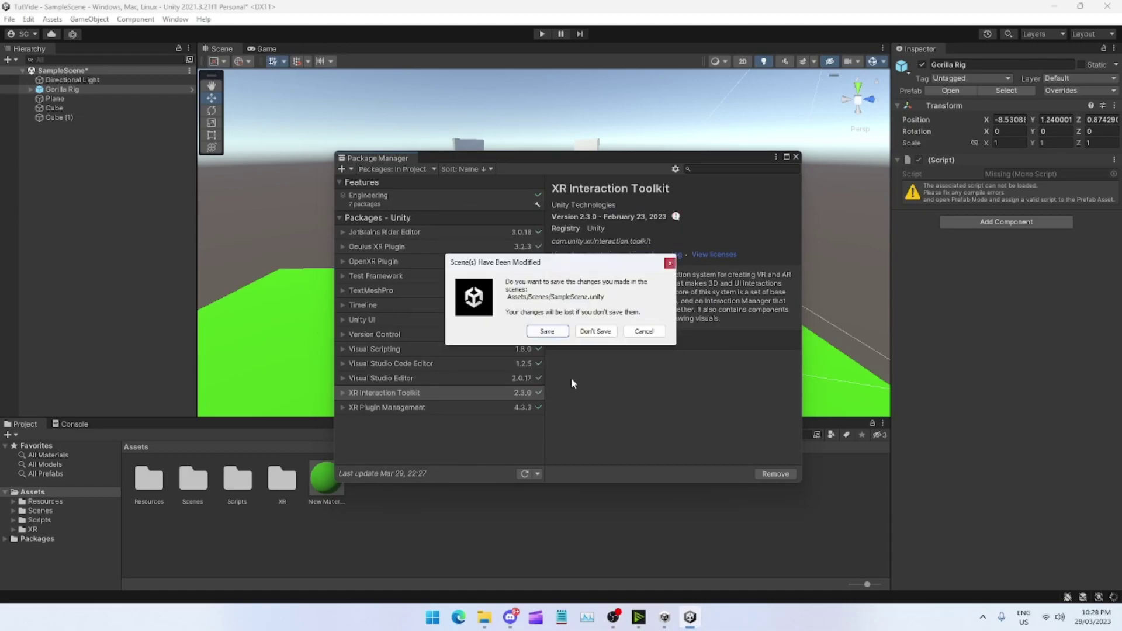
{"action": "left_click", "coordinate": [548, 329]}
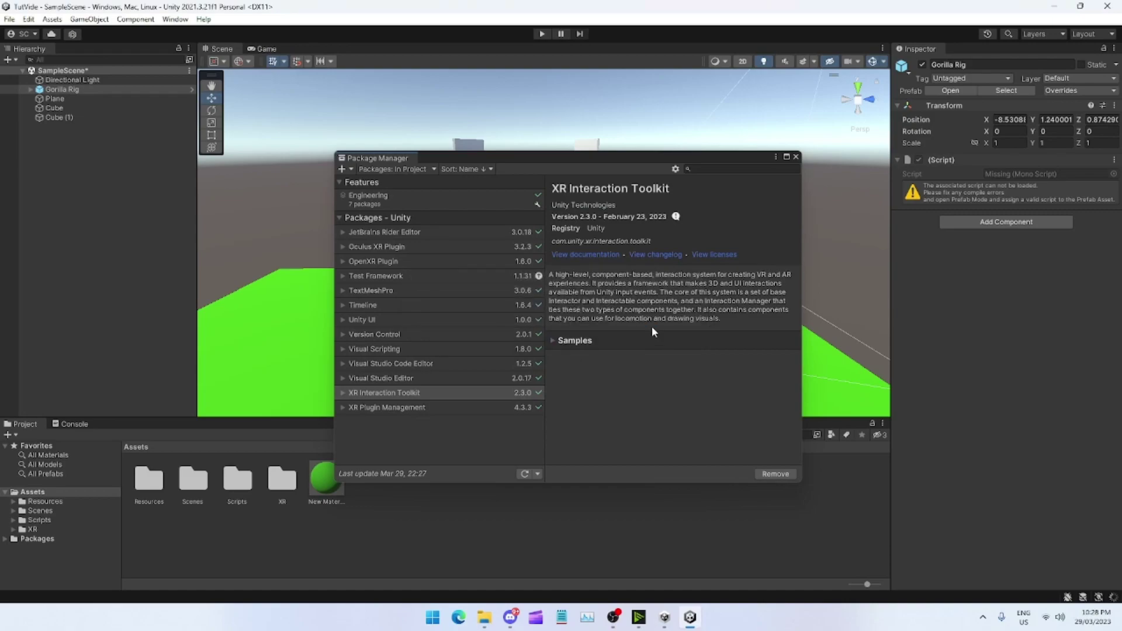
{"action": "left_click", "coordinate": [553, 341]}
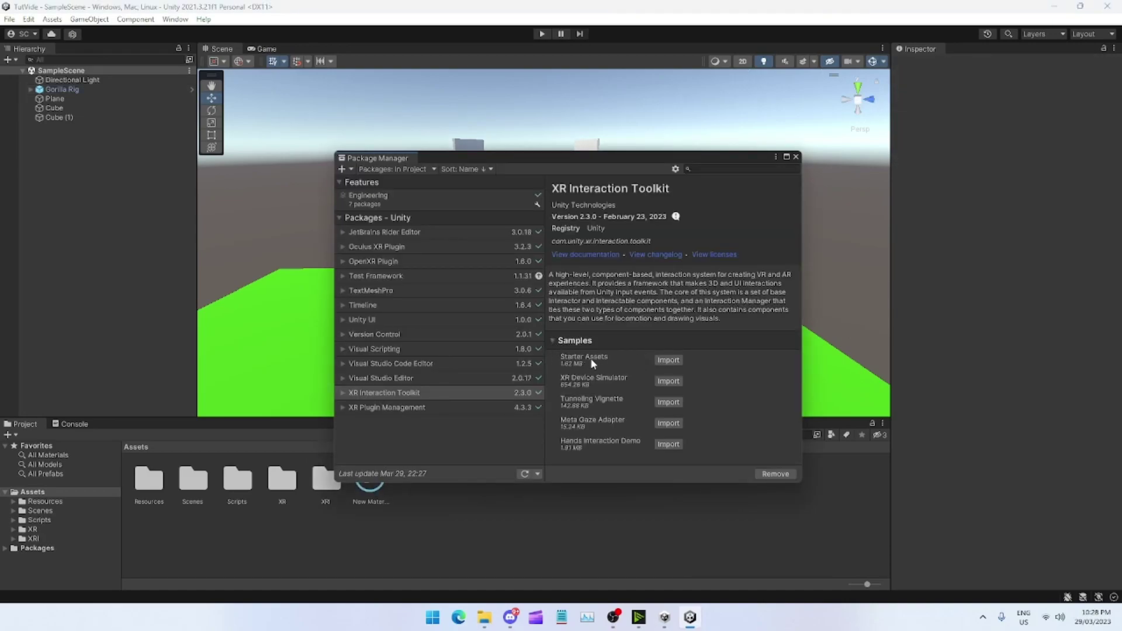
{"action": "left_click", "coordinate": [676, 362]}
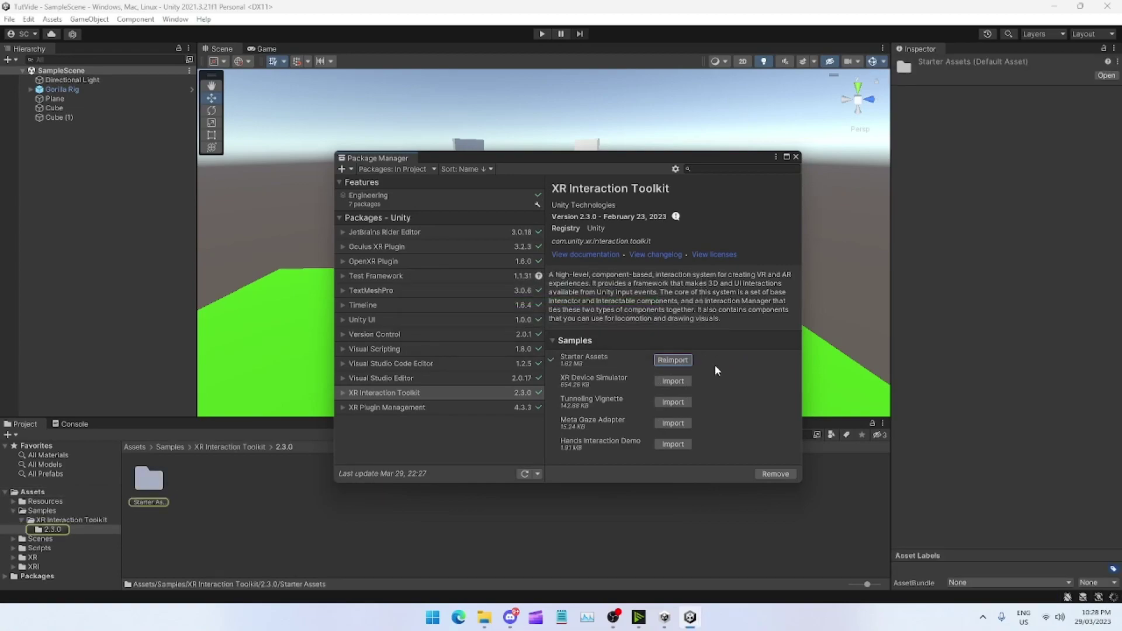
Step: Close the Package Manager and select the Gorilla Rig with its children expanded
{"action": "left_click", "coordinate": [796, 157]}
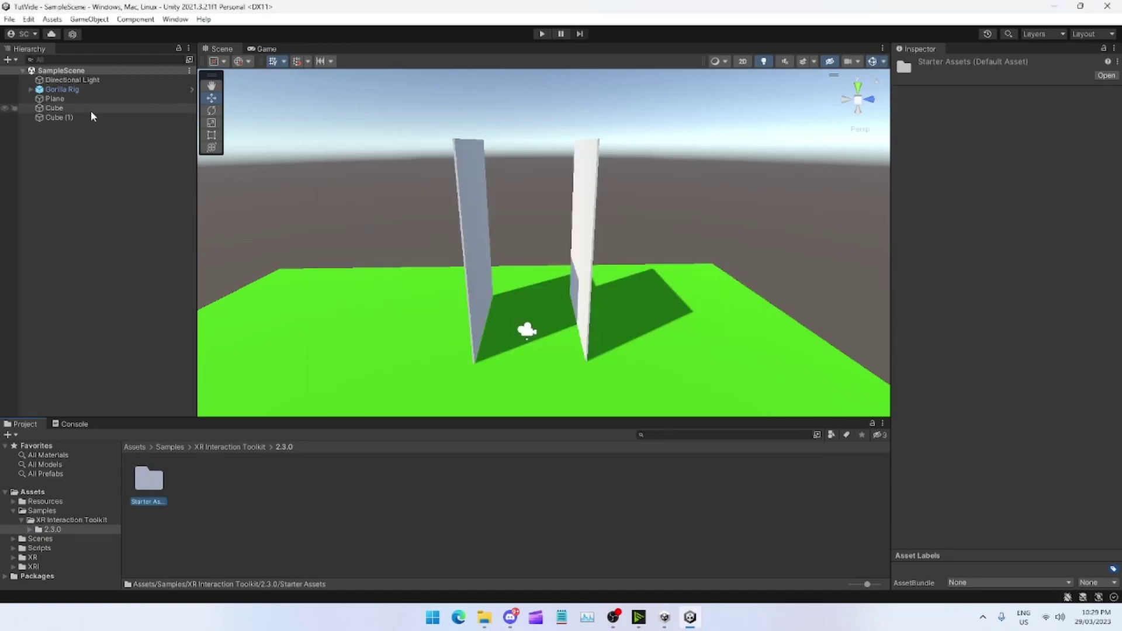
{"action": "left_click", "coordinate": [31, 89]}
{"action": "left_click", "coordinate": [56, 89]}
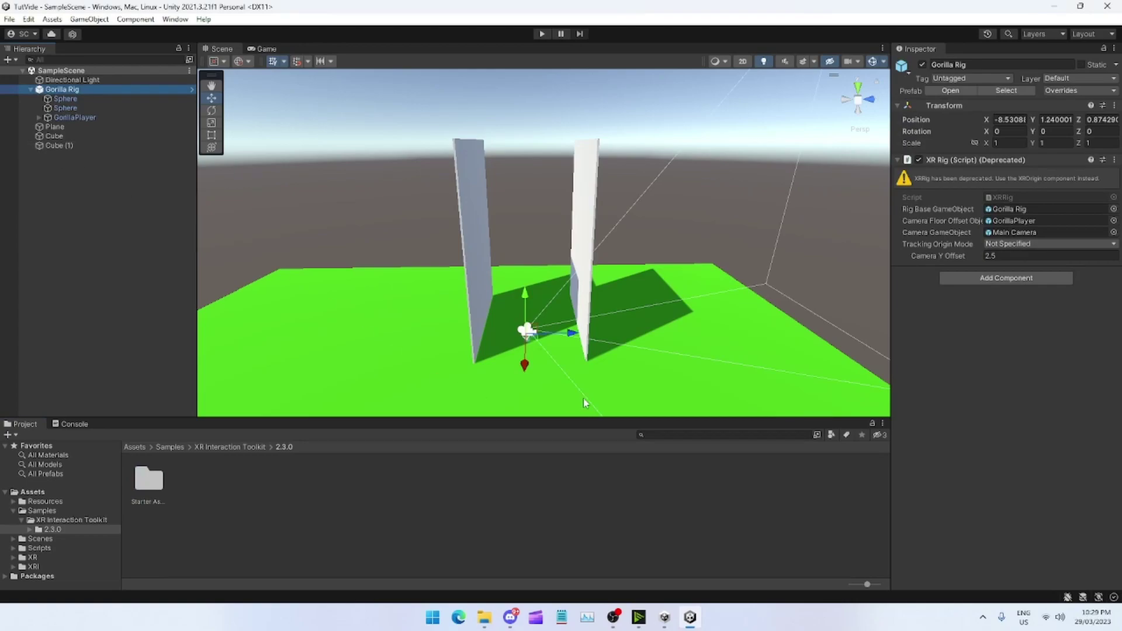
{"action": "scroll", "coordinate": [518, 332], "scroll_direction": "up", "scroll_amount": 2}
{"action": "right_click_drag", "start_coordinate": [483, 326], "coordinate": [470, 364]}
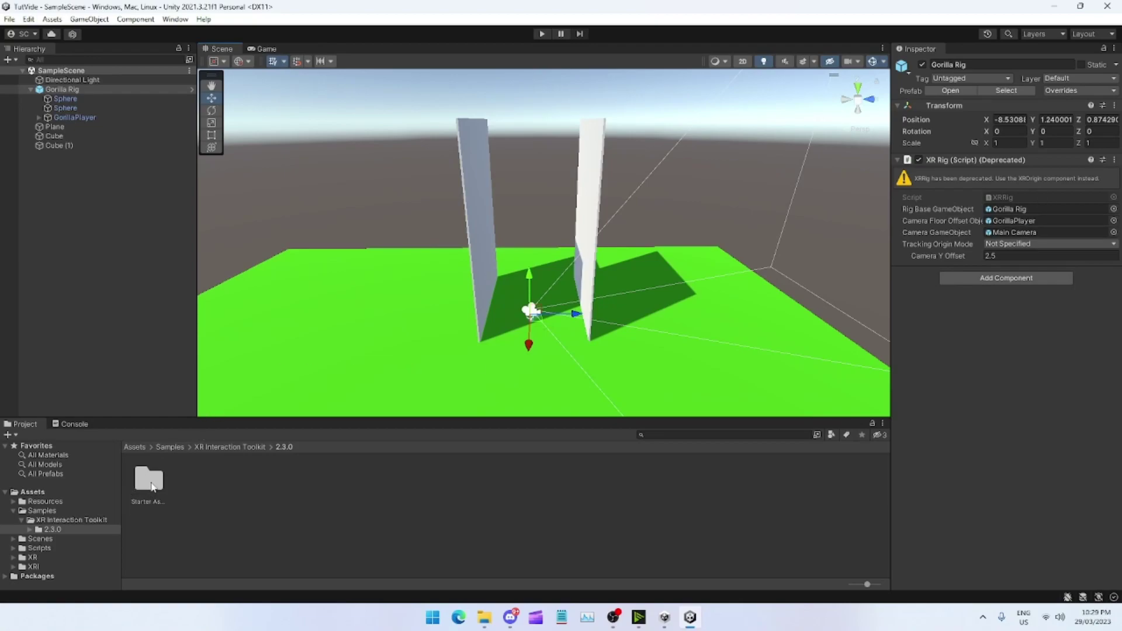
Step: Browse to Samples/XR Interaction Toolkit/2.3.0/Starter Assets and inspect the XRI Default presets
{"action": "left_click", "coordinate": [135, 447]}
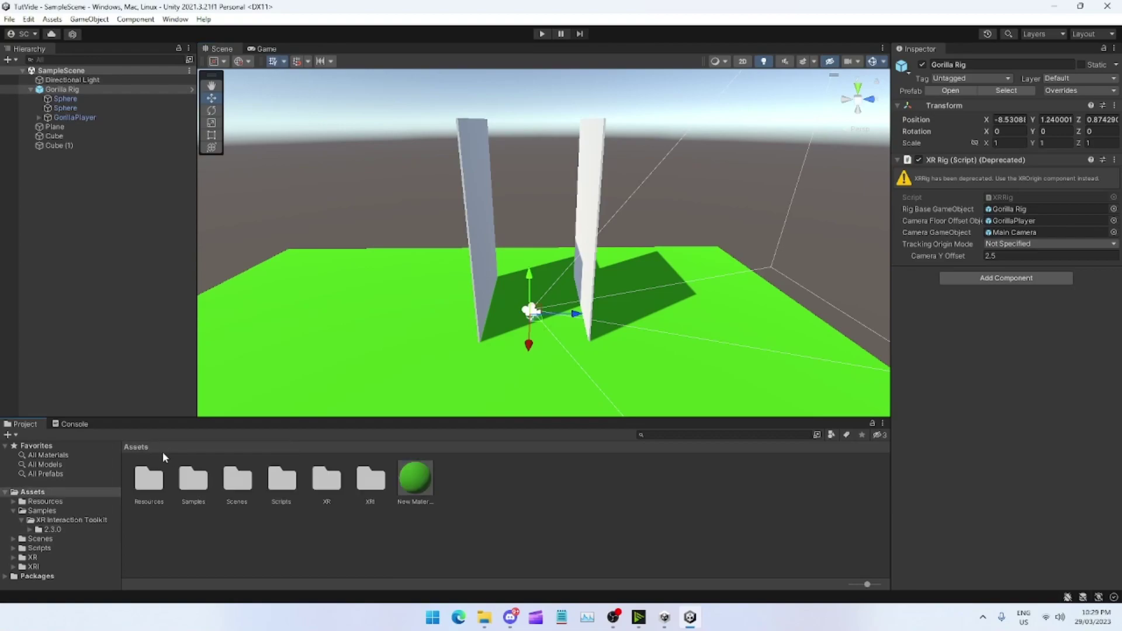
{"action": "double_click", "coordinate": [186, 479]}
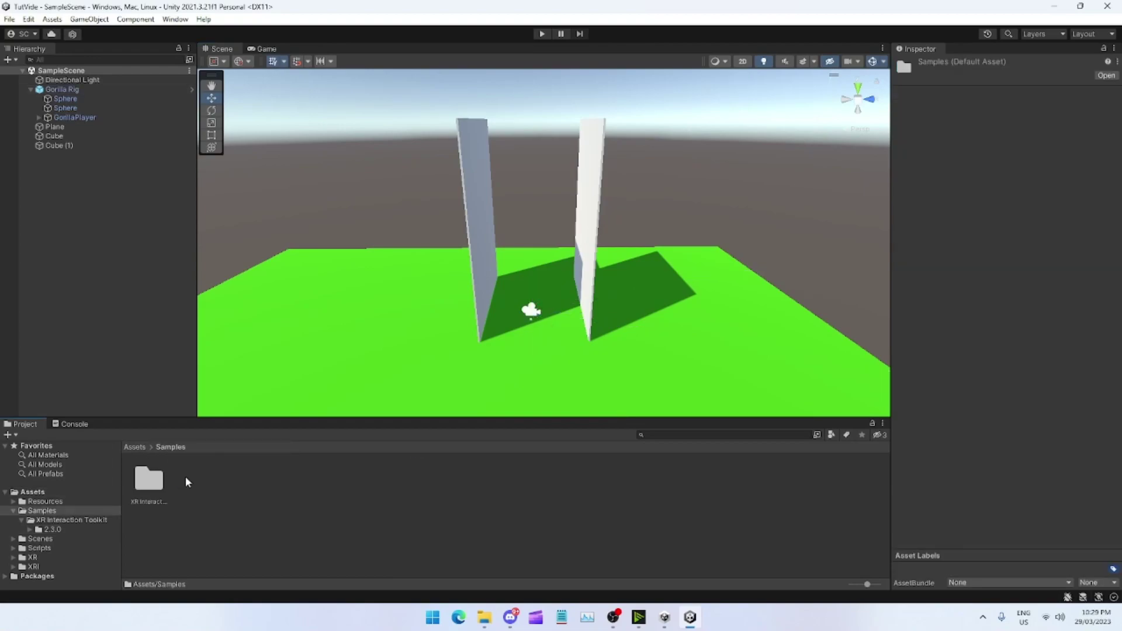
{"action": "double_click", "coordinate": [146, 482]}
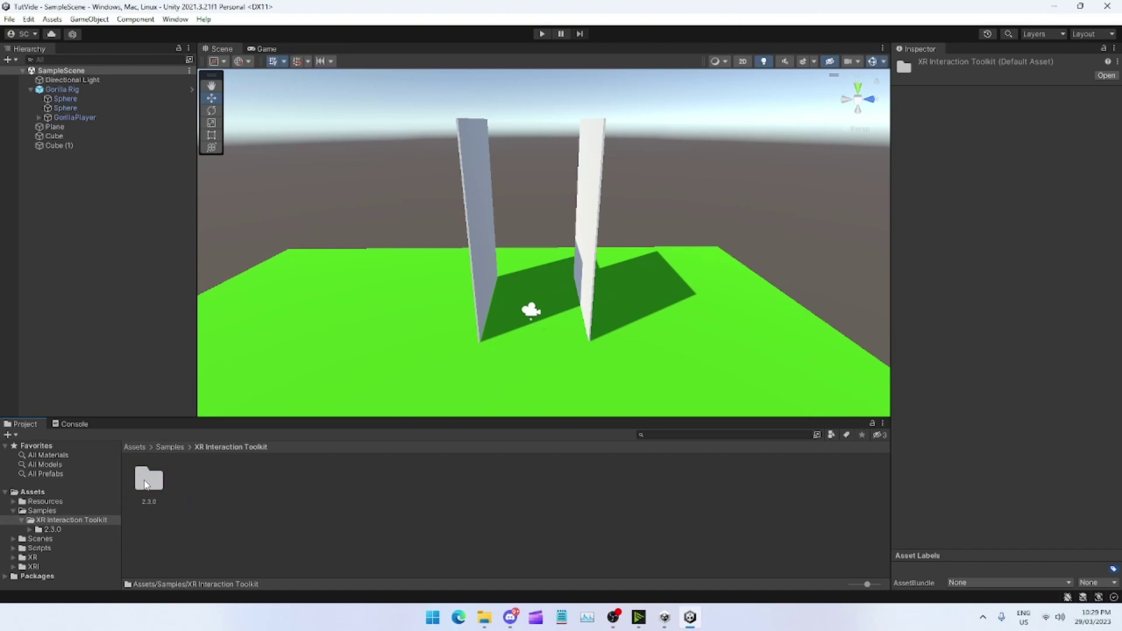
{"action": "double_click", "coordinate": [148, 482]}
{"action": "double_click", "coordinate": [150, 484]}
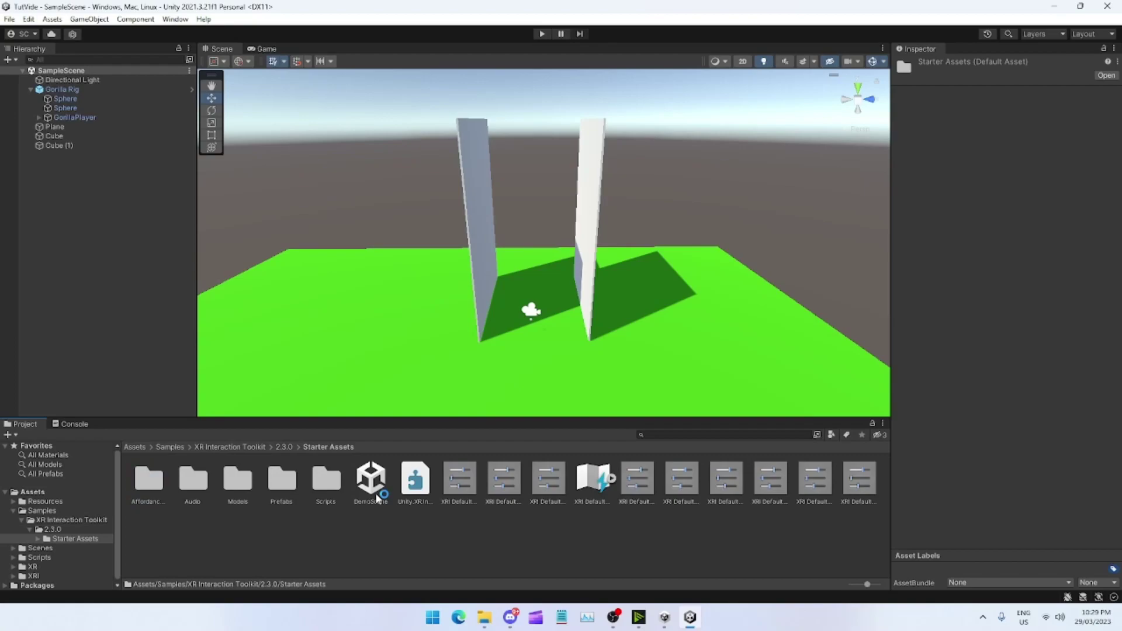
{"action": "left_click", "coordinate": [504, 482]}
{"action": "left_click", "coordinate": [546, 489]}
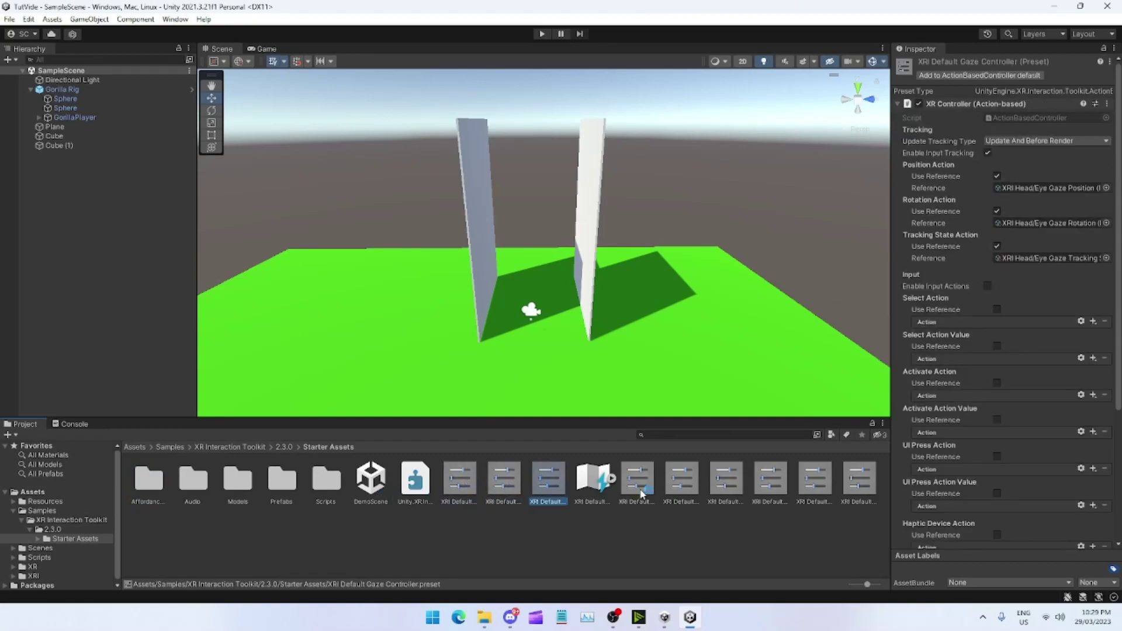
{"action": "left_click", "coordinate": [681, 488]}
{"action": "left_click", "coordinate": [725, 488]}
{"action": "left_click", "coordinate": [770, 488]}
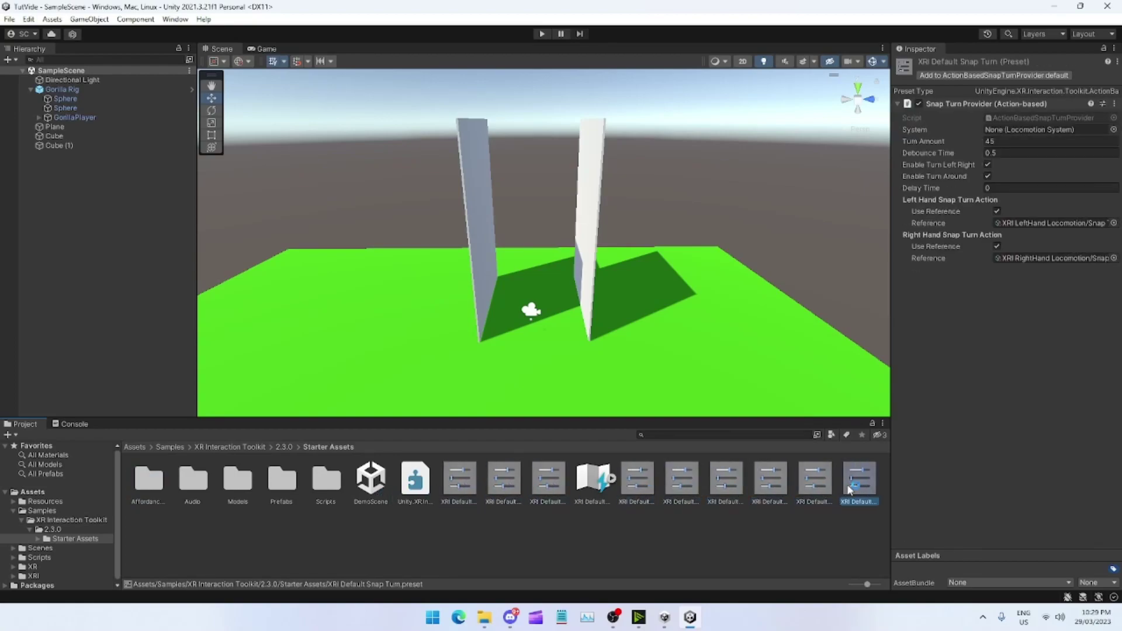
{"action": "left_click", "coordinate": [815, 489]}
{"action": "left_click", "coordinate": [458, 480]}
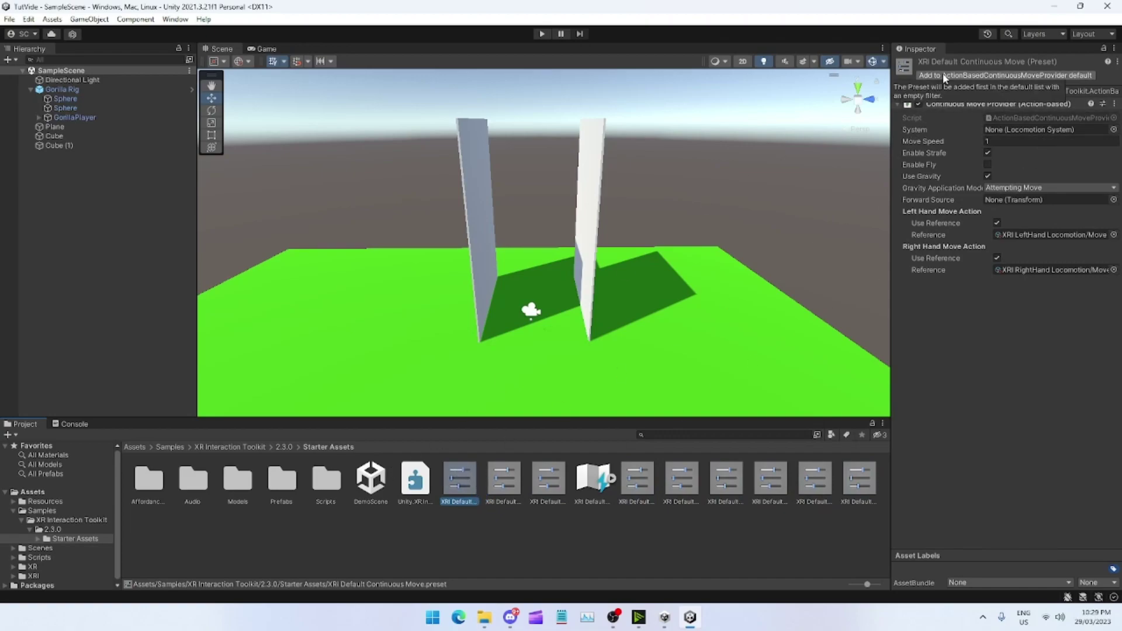
Step: Make Gaze Controller, Left/Right Controller, Right Grab Move, XR UI Input Module and others default presets
{"action": "left_click", "coordinate": [504, 480]}
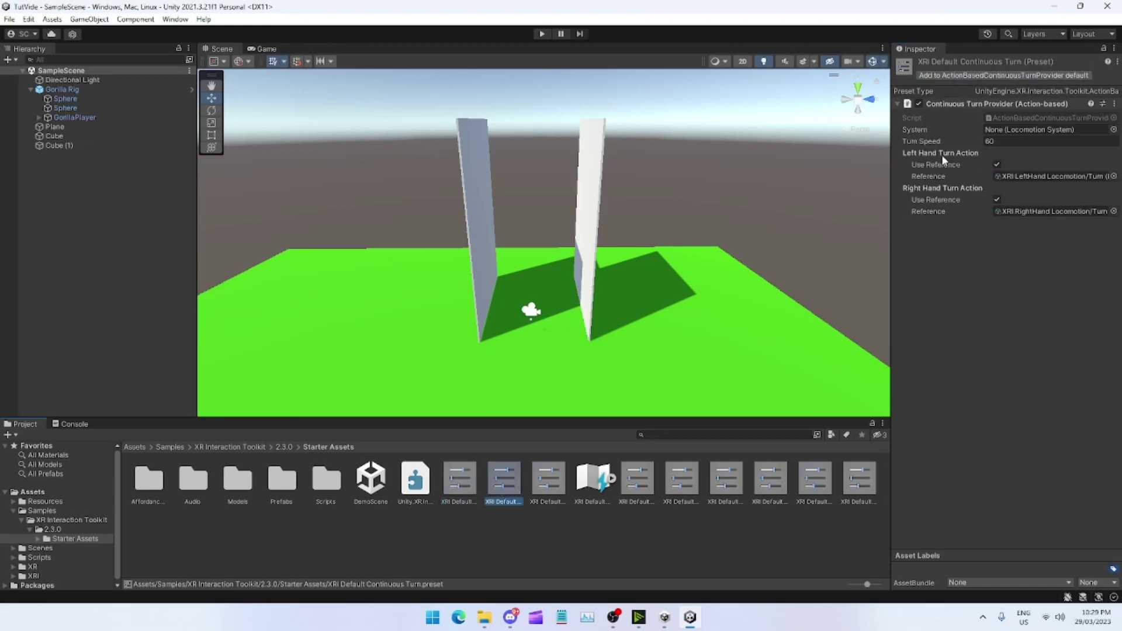
{"action": "left_click", "coordinate": [553, 470]}
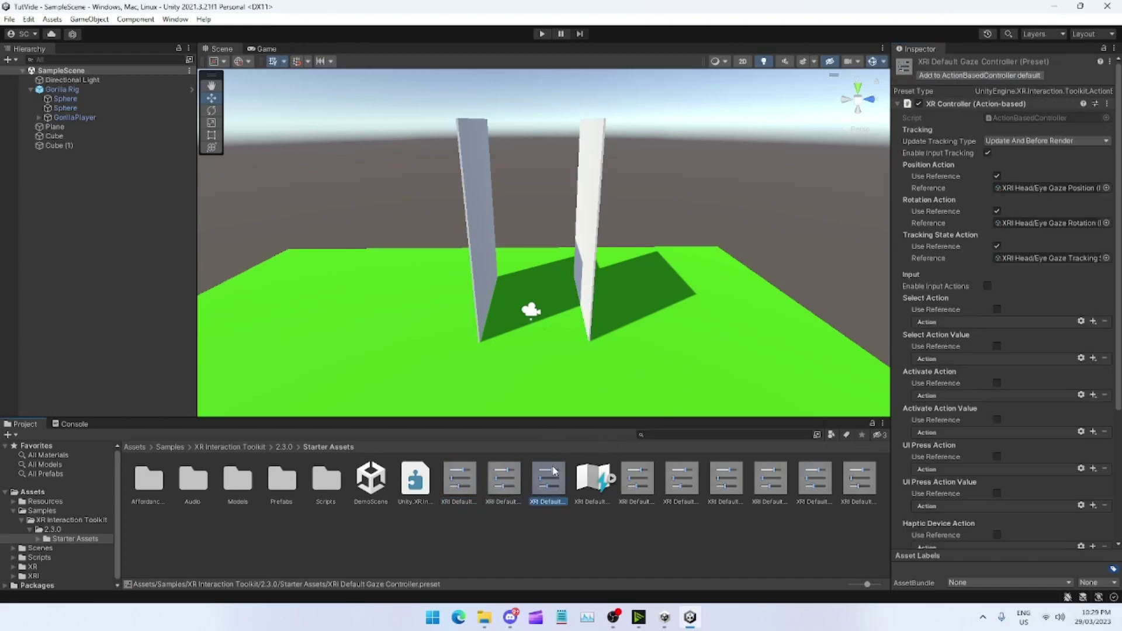
{"action": "left_click", "coordinate": [943, 76]}
{"action": "left_click", "coordinate": [637, 479]}
{"action": "left_click", "coordinate": [949, 75]}
{"action": "left_click", "coordinate": [682, 479]}
{"action": "left_click", "coordinate": [974, 75]}
{"action": "left_click", "coordinate": [725, 479]}
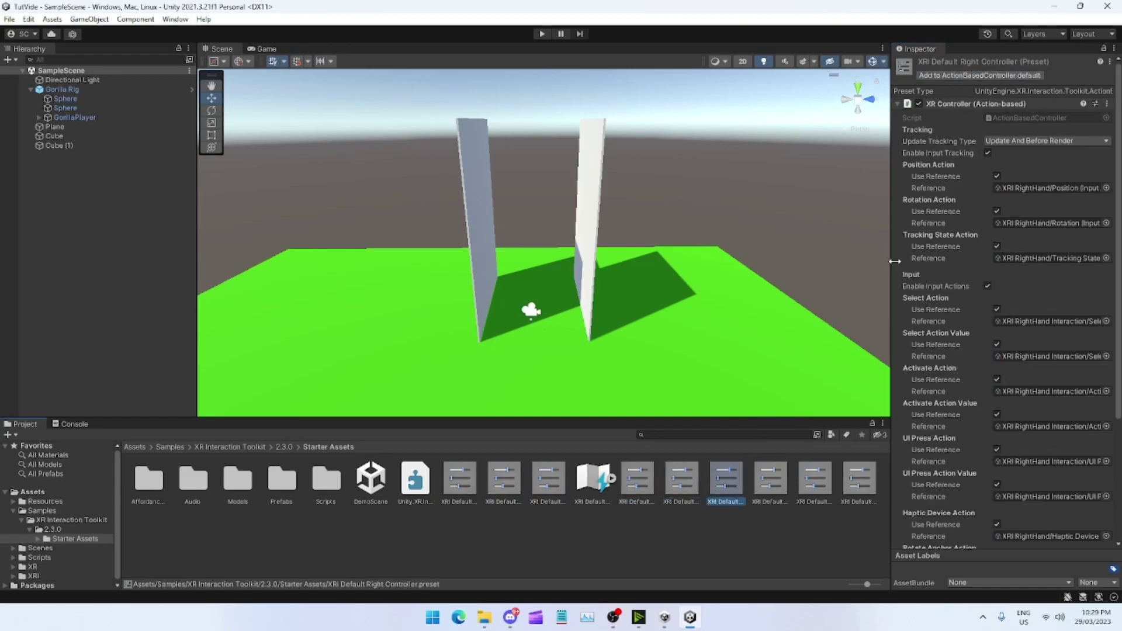
{"action": "left_click", "coordinate": [980, 75]}
{"action": "left_click", "coordinate": [815, 479]}
{"action": "left_click", "coordinate": [770, 479]}
{"action": "left_click", "coordinate": [984, 75]}
{"action": "left_click", "coordinate": [827, 476]}
{"action": "left_click", "coordinate": [984, 75]}
{"action": "left_click", "coordinate": [859, 479]}
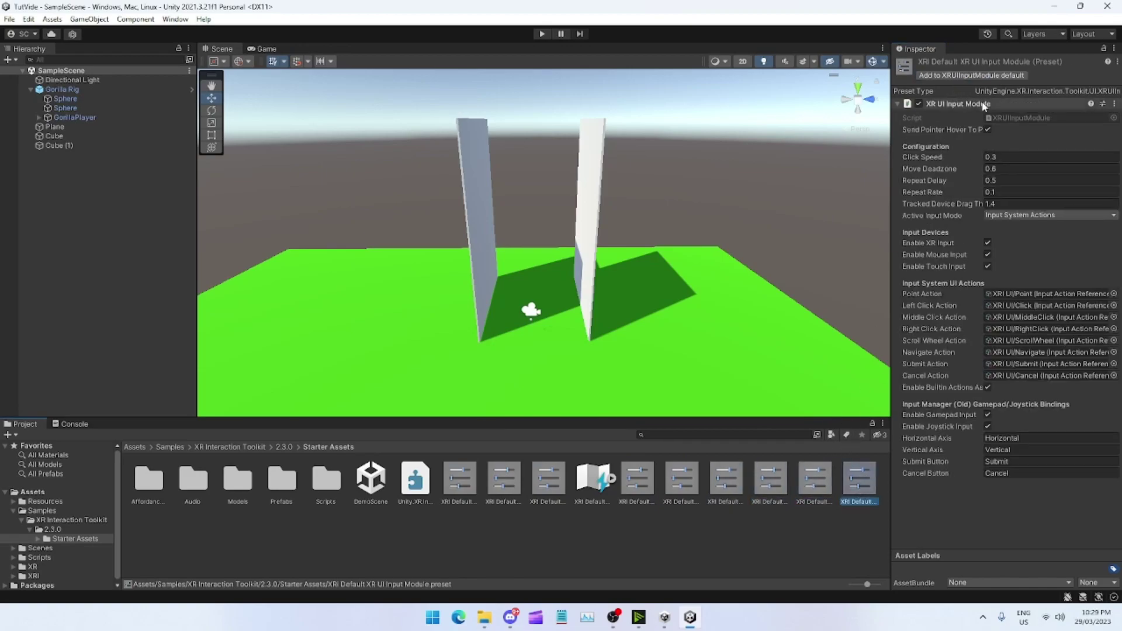
{"action": "left_click", "coordinate": [982, 76]}
Step: Verify every XRI Default preset is a default, re-adding the Right Controller preset
{"action": "left_click", "coordinate": [459, 479]}
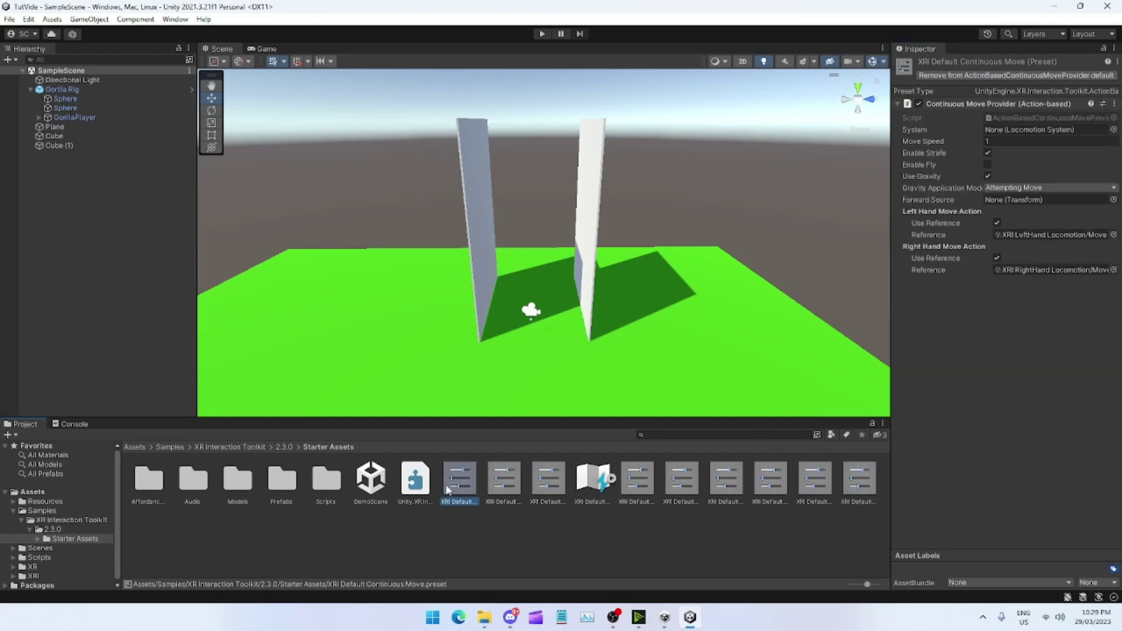
{"action": "left_click", "coordinate": [505, 481]}
{"action": "left_click", "coordinate": [548, 480]}
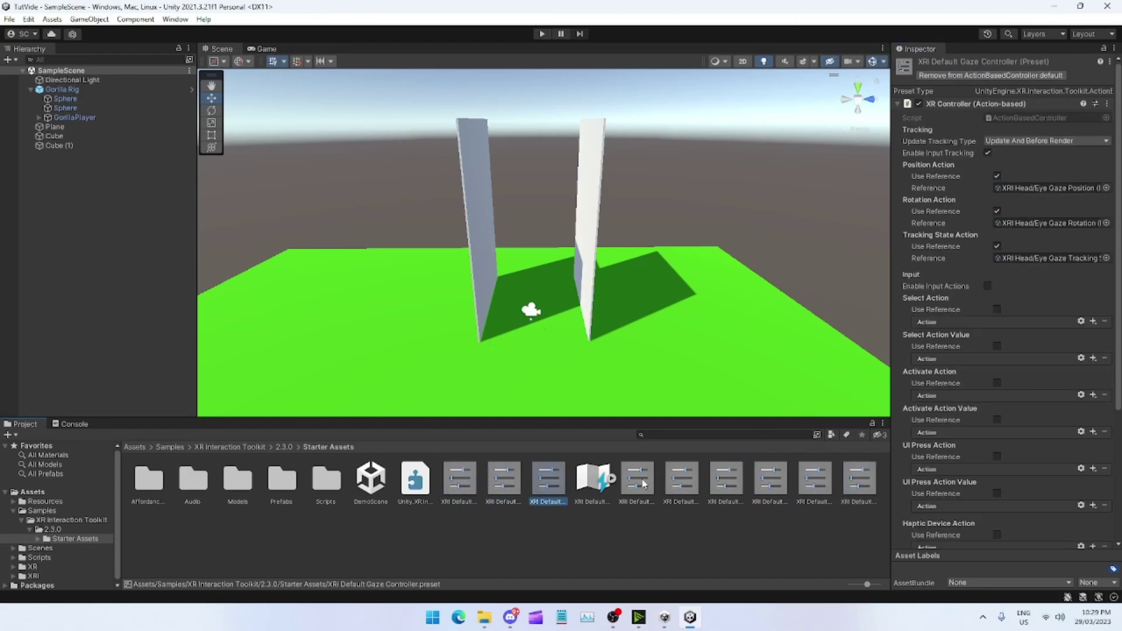
{"action": "left_click", "coordinate": [643, 482]}
{"action": "left_click", "coordinate": [691, 482]}
{"action": "left_click", "coordinate": [729, 482]}
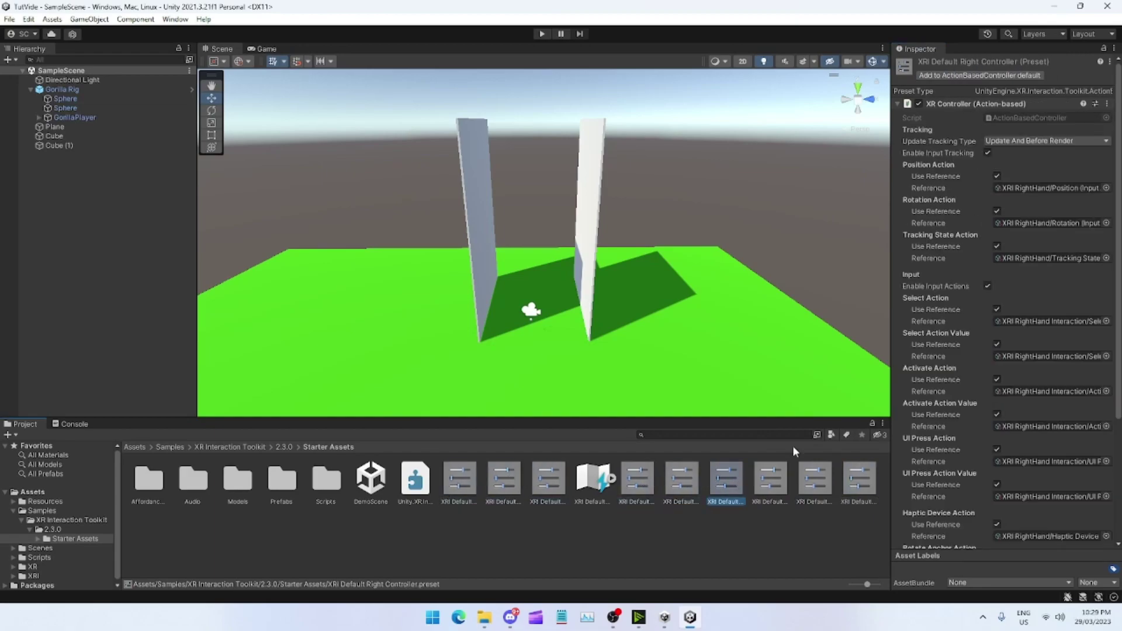
{"action": "left_click", "coordinate": [962, 75]}
{"action": "left_click", "coordinate": [762, 488]}
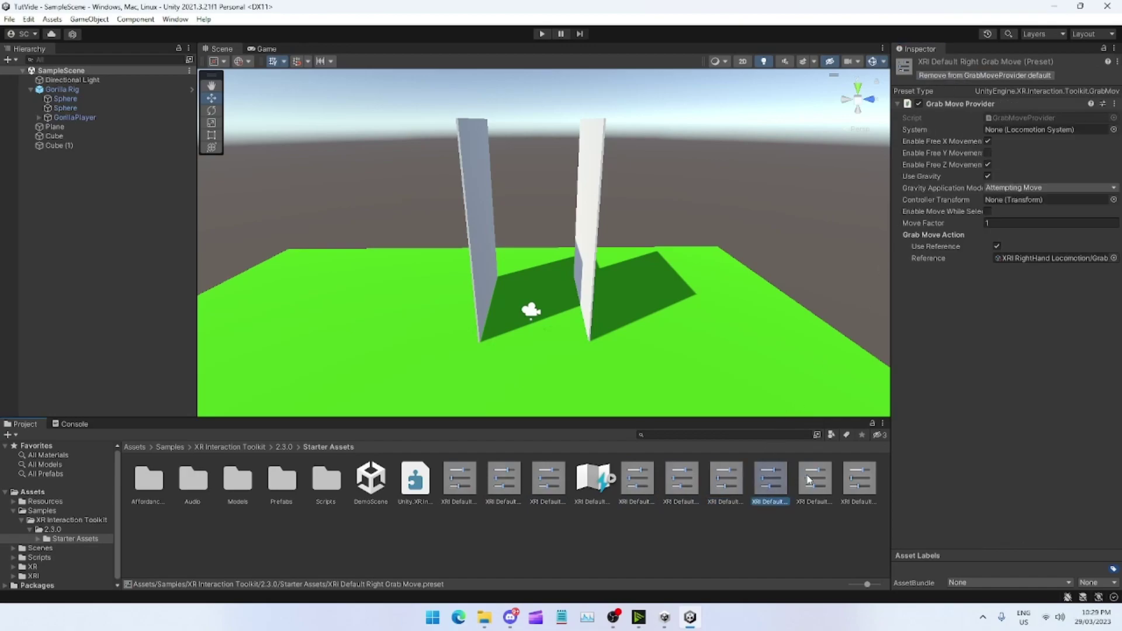
{"action": "left_click", "coordinate": [813, 481]}
{"action": "left_click", "coordinate": [845, 478]}
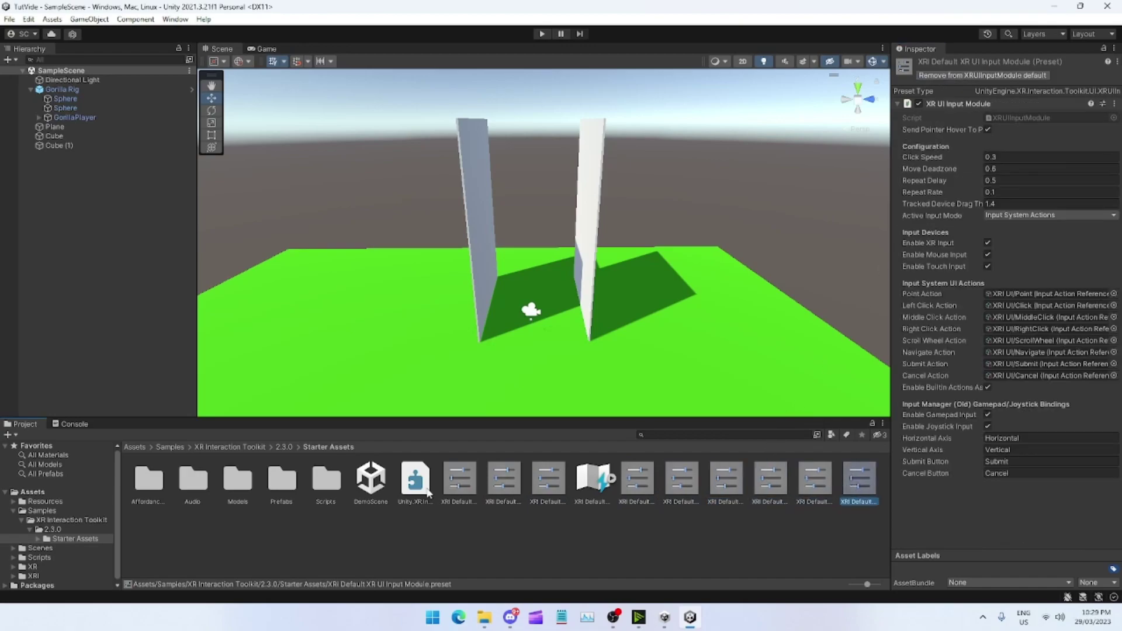
Step: Open Project Settings and browse to the Preset Manager's default preset list
{"action": "left_click", "coordinate": [28, 19]}
{"action": "left_click", "coordinate": [70, 402]}
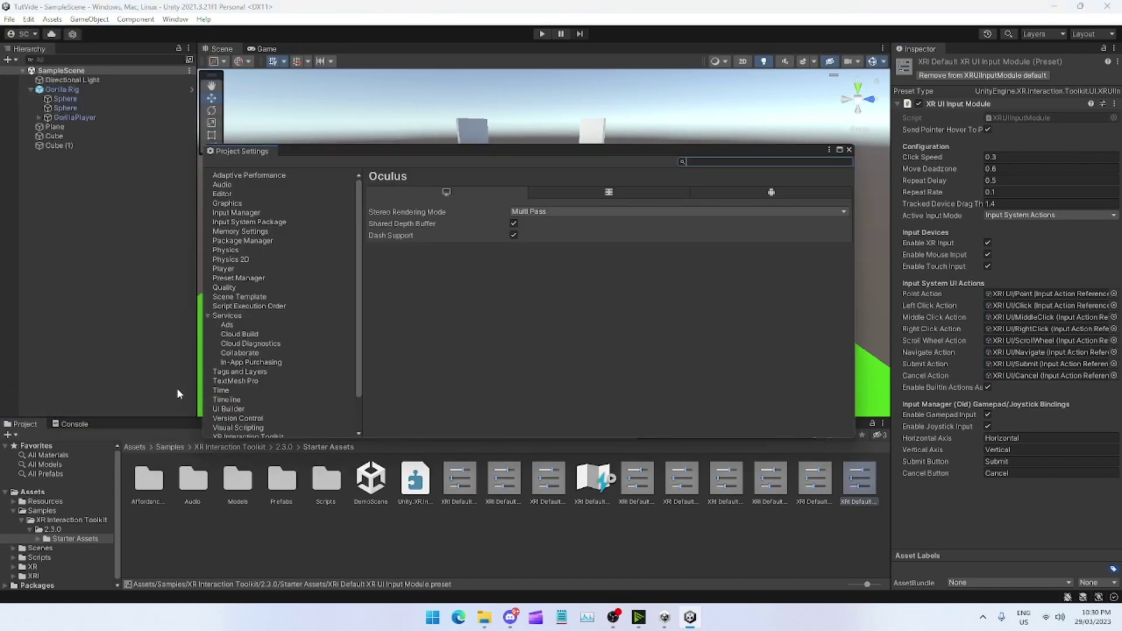
{"action": "left_click", "coordinate": [233, 270]}
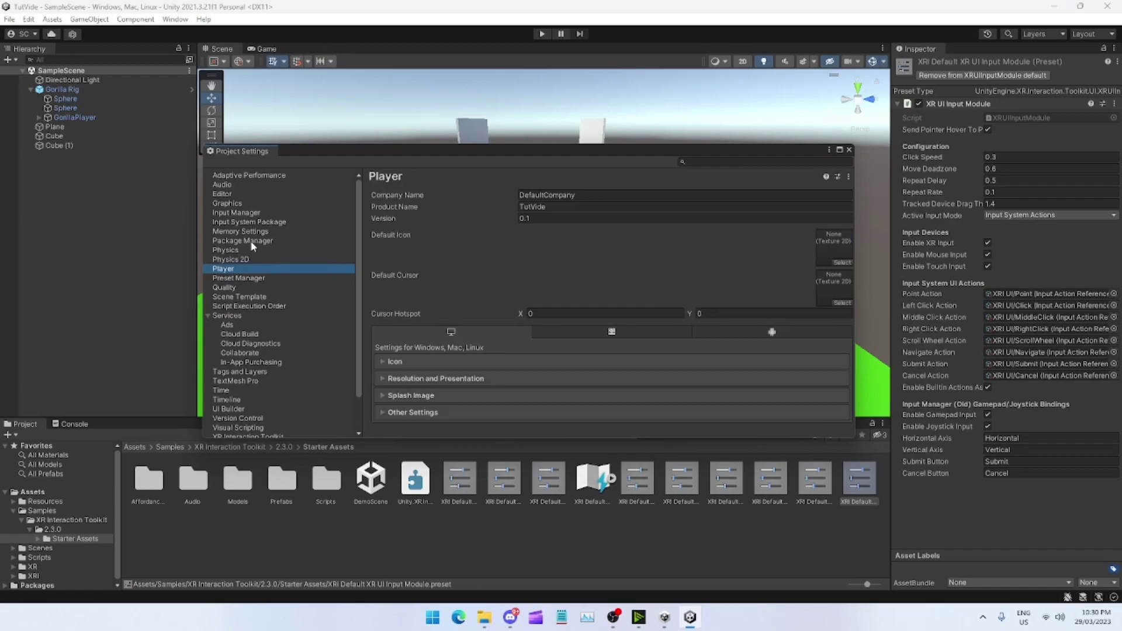
{"action": "left_click", "coordinate": [243, 241]}
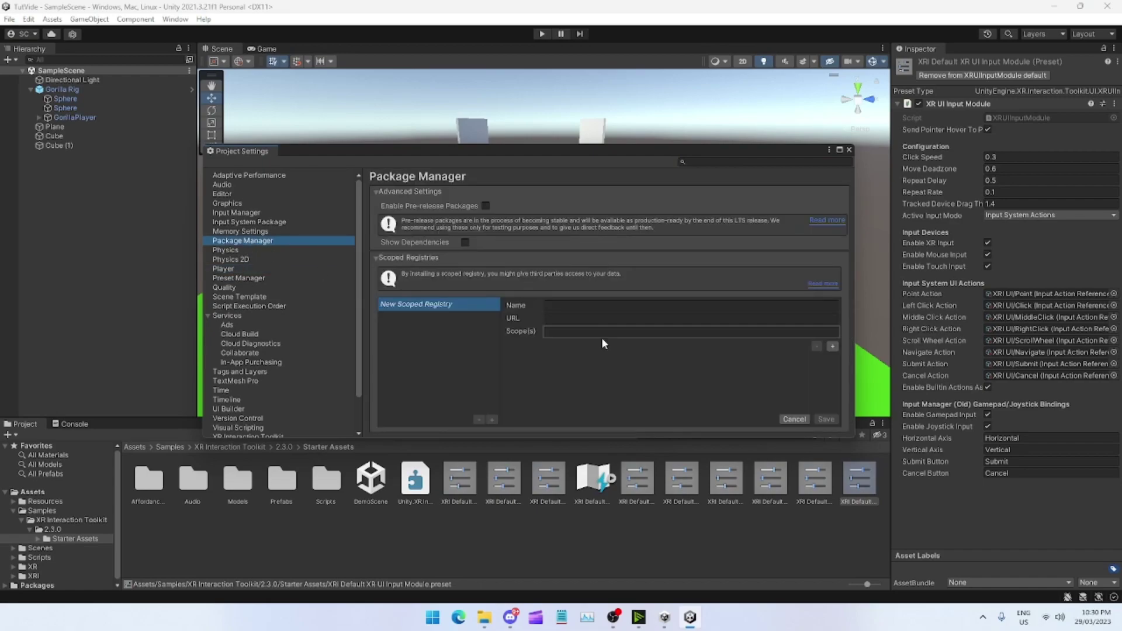
{"action": "left_click", "coordinate": [243, 252]}
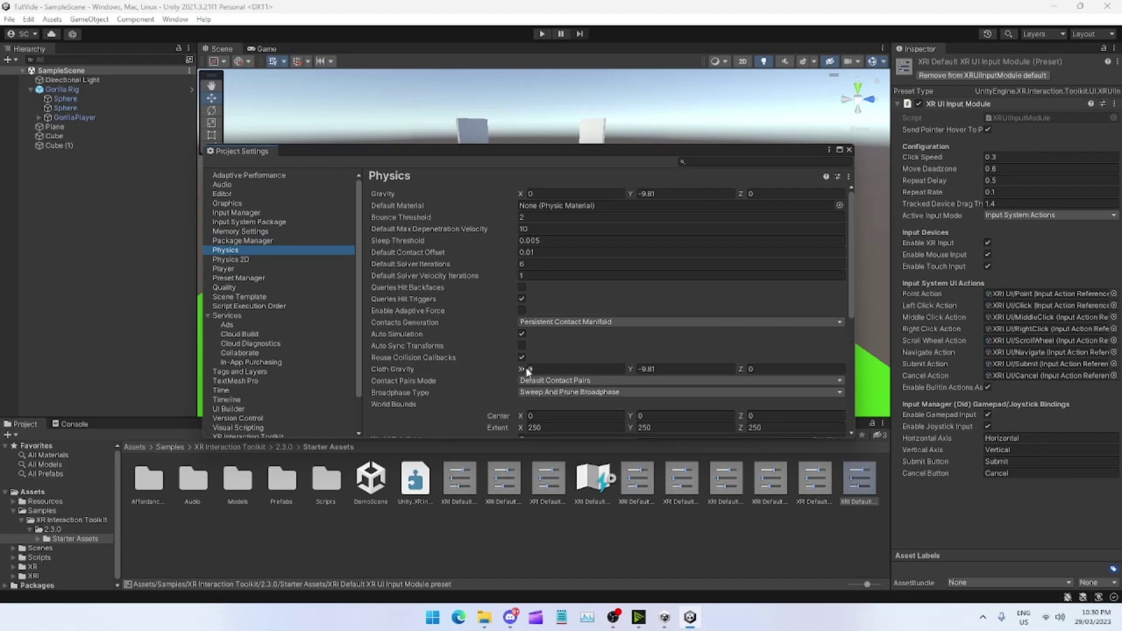
{"action": "scroll", "coordinate": [526, 369], "scroll_direction": "down", "scroll_amount": 8}
{"action": "scroll", "coordinate": [525, 367], "scroll_direction": "up", "scroll_amount": 5}
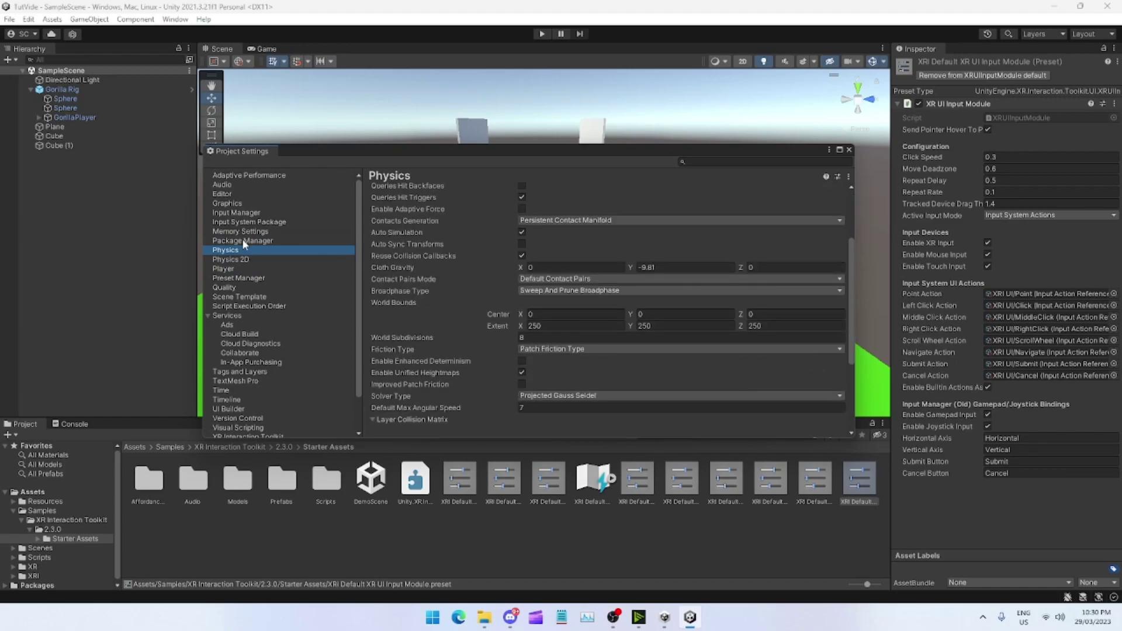
{"action": "left_click", "coordinate": [249, 279]}
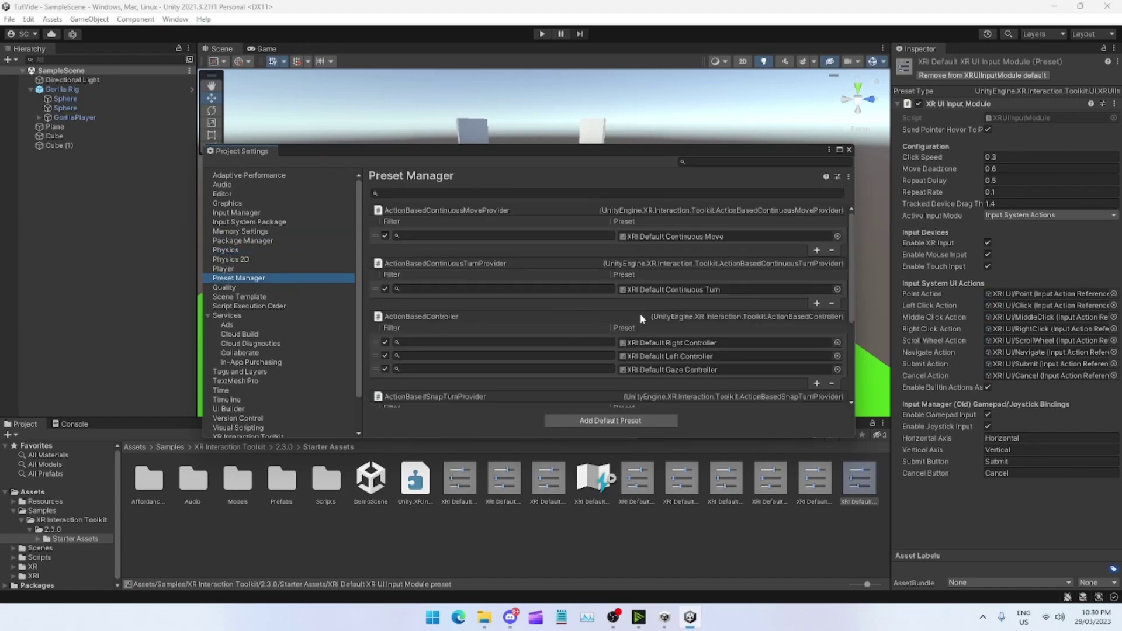
Step: Set ActionBasedController filters: 'right' for Right Controller, 'left' for Left Controller
{"action": "left_click", "coordinate": [551, 344]}
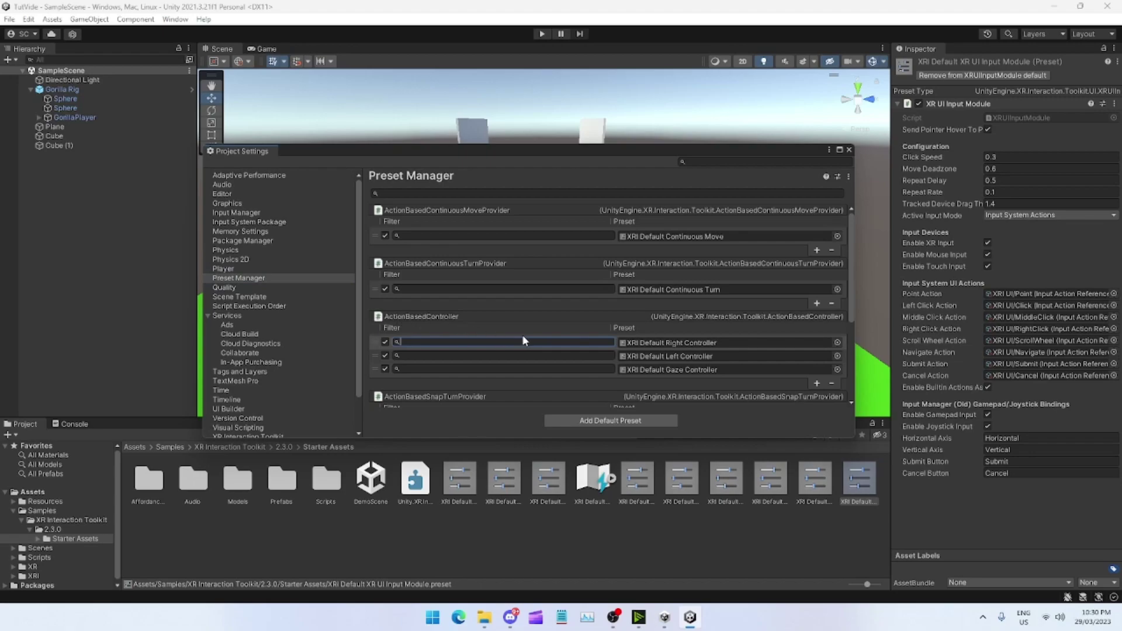
{"action": "type", "text": "right"}
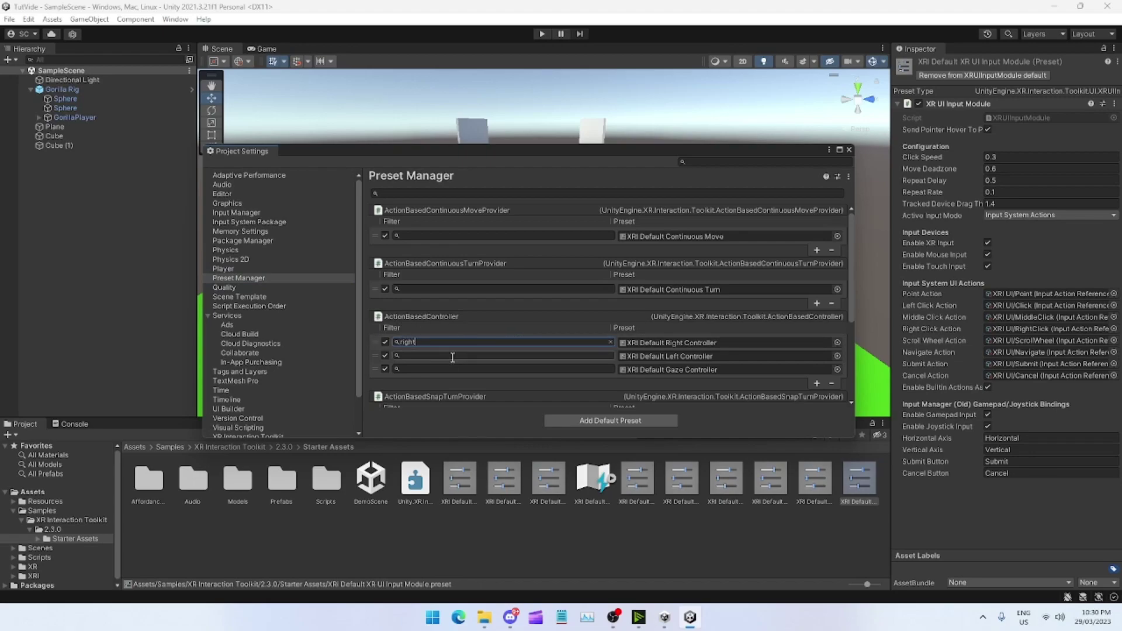
{"action": "left_click", "coordinate": [476, 355]}
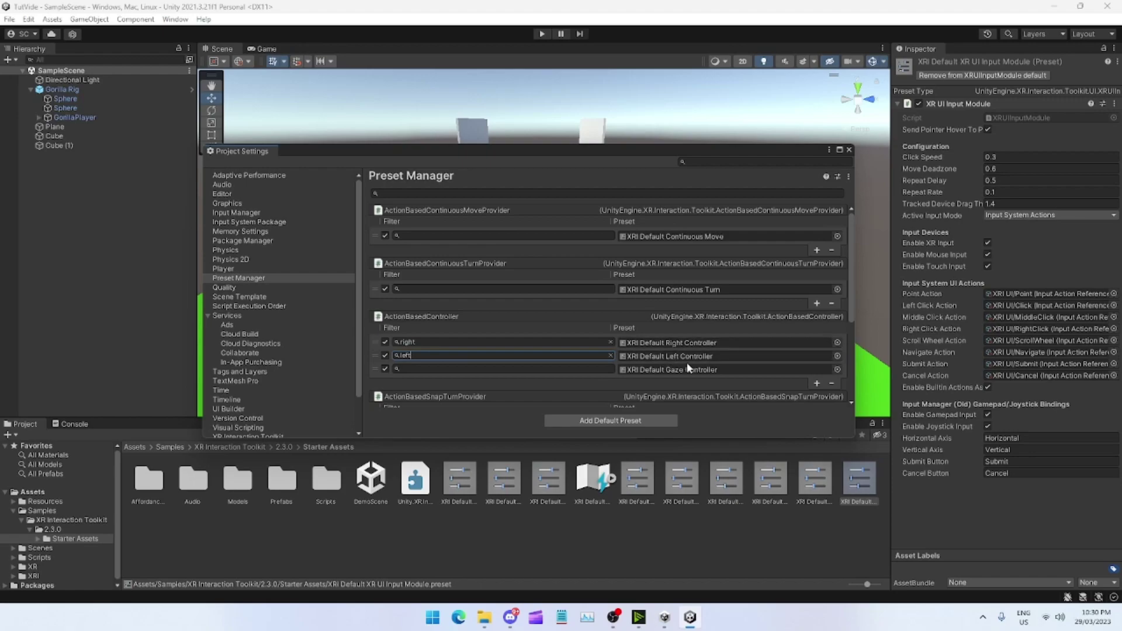
{"action": "scroll", "coordinate": [643, 351], "scroll_direction": "down", "scroll_amount": 2}
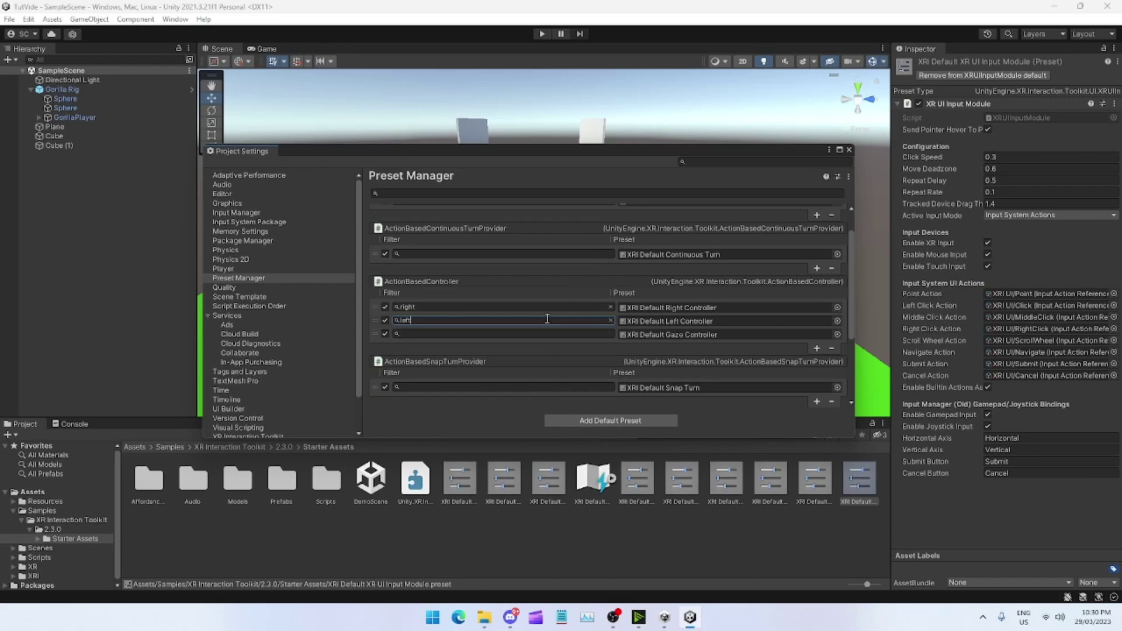
Step: Close Project Settings and return the Project browser to the Assets root
{"action": "left_click", "coordinate": [850, 152]}
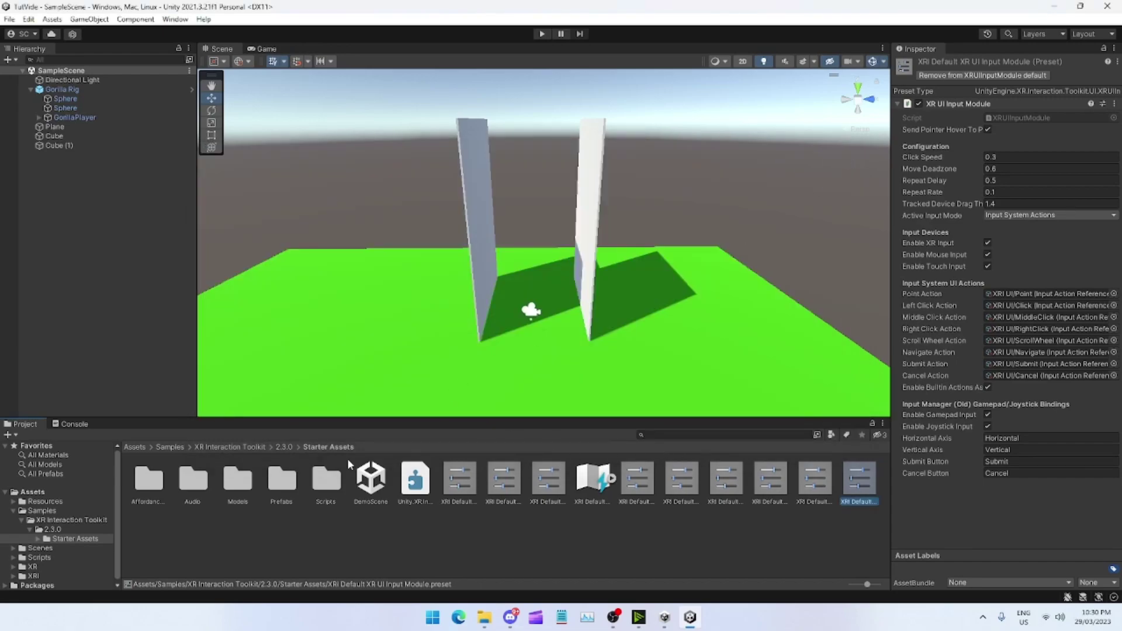
{"action": "left_click", "coordinate": [135, 447]}
{"action": "scroll", "coordinate": [561, 380], "scroll_direction": "up", "scroll_amount": 5}
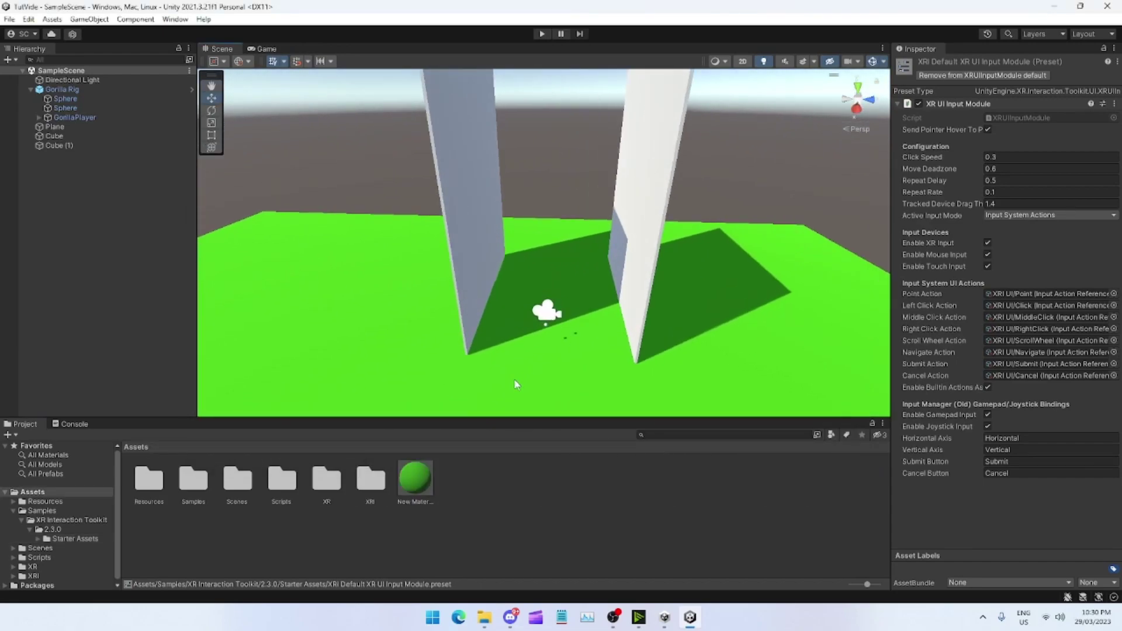
Step: Select both hand Spheres and toggle their Mesh Renderer off and back on
{"action": "left_click", "coordinate": [65, 108]}
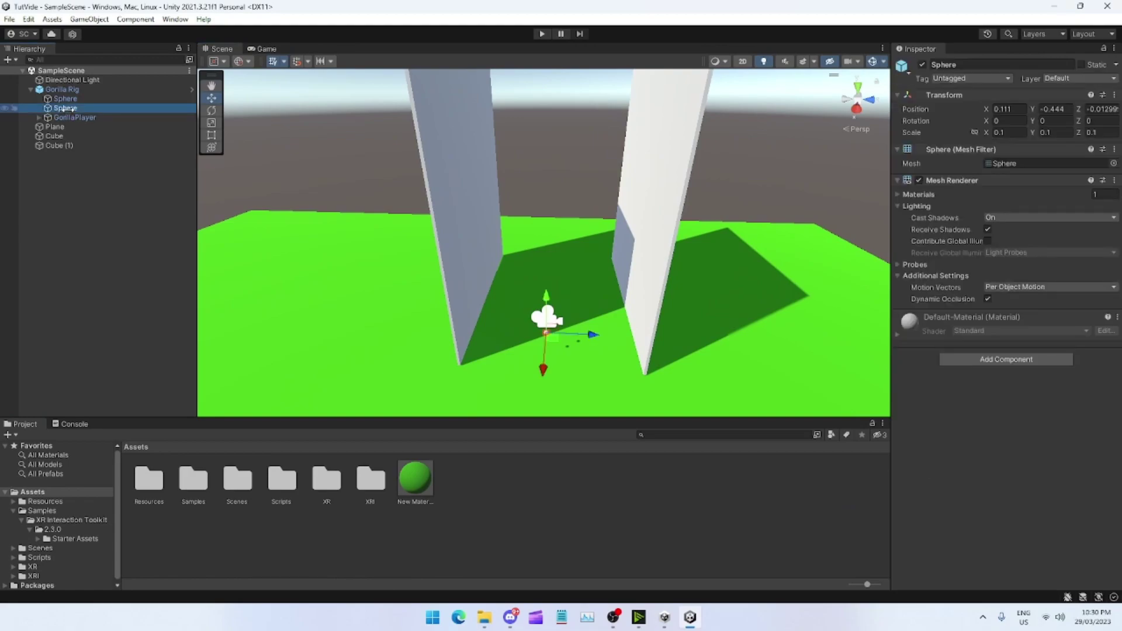
{"action": "left_click_drag", "start_coordinate": [65, 109], "coordinate": [71, 98]}
{"action": "left_click", "coordinate": [71, 99], "text": "ctrl"}
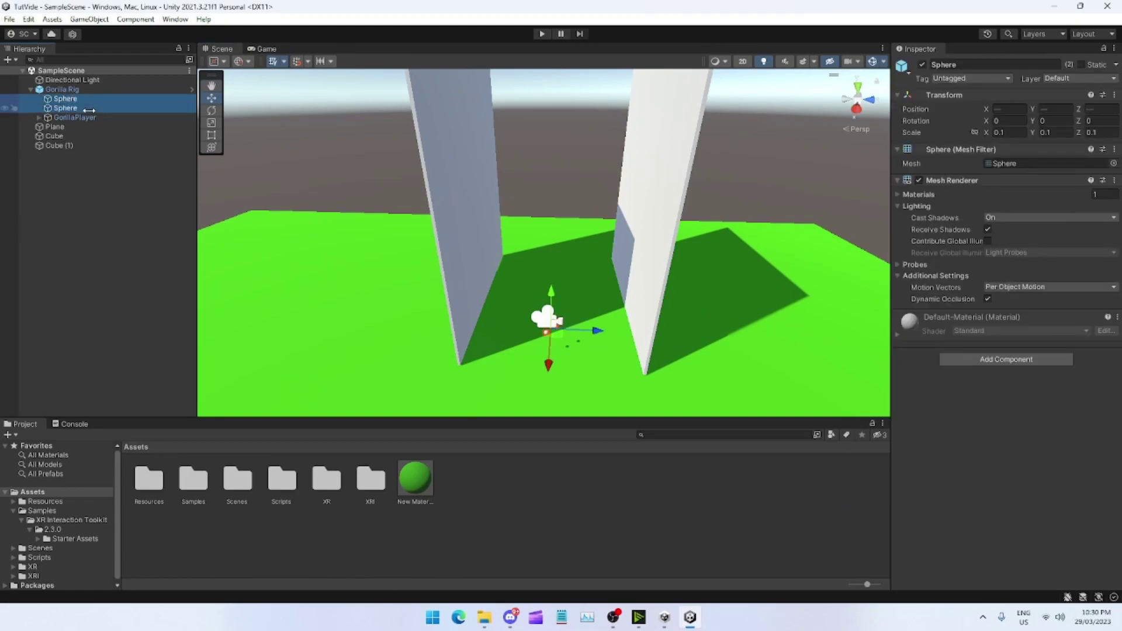
{"action": "right_click_drag", "start_coordinate": [878, 180], "coordinate": [706, 227]}
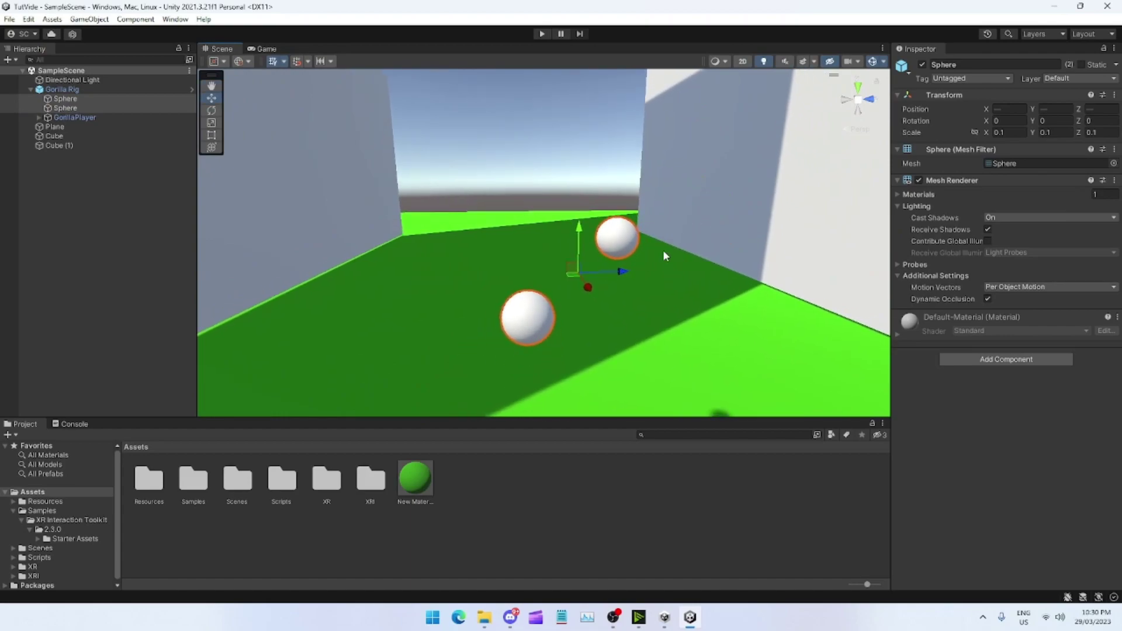
{"action": "left_click", "coordinate": [918, 180]}
{"action": "left_click", "coordinate": [919, 180]}
{"action": "left_click", "coordinate": [597, 504]}
Step: Select and expand GorillaPlayer to reveal Main Camera and both hand controllers
{"action": "scroll", "coordinate": [652, 259], "scroll_direction": "down", "scroll_amount": 4}
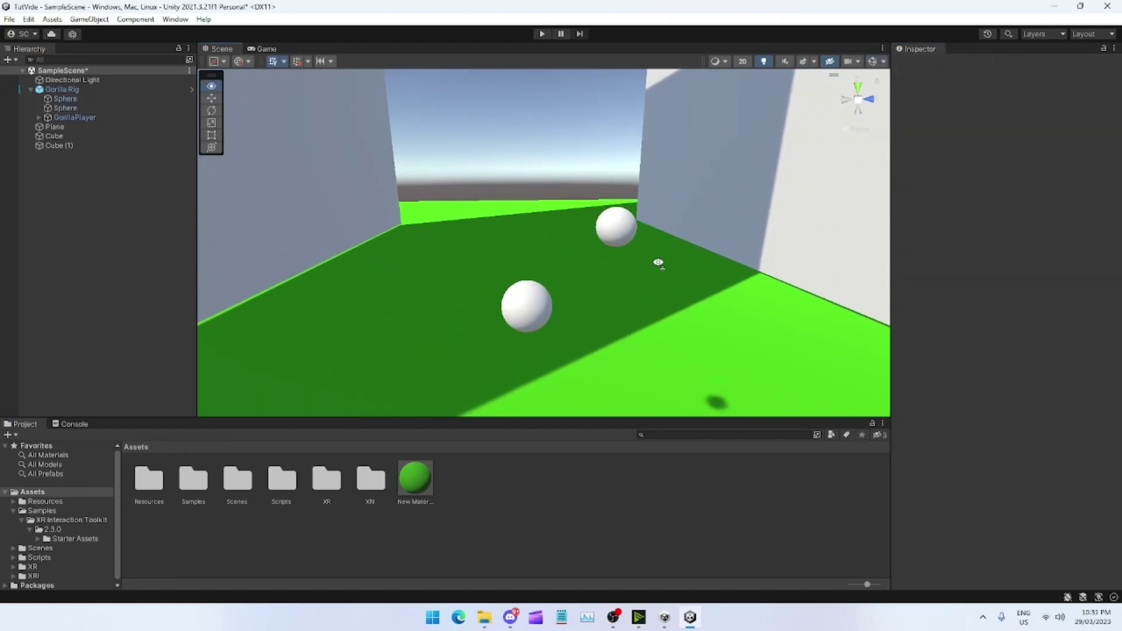
{"action": "left_click", "coordinate": [82, 116]}
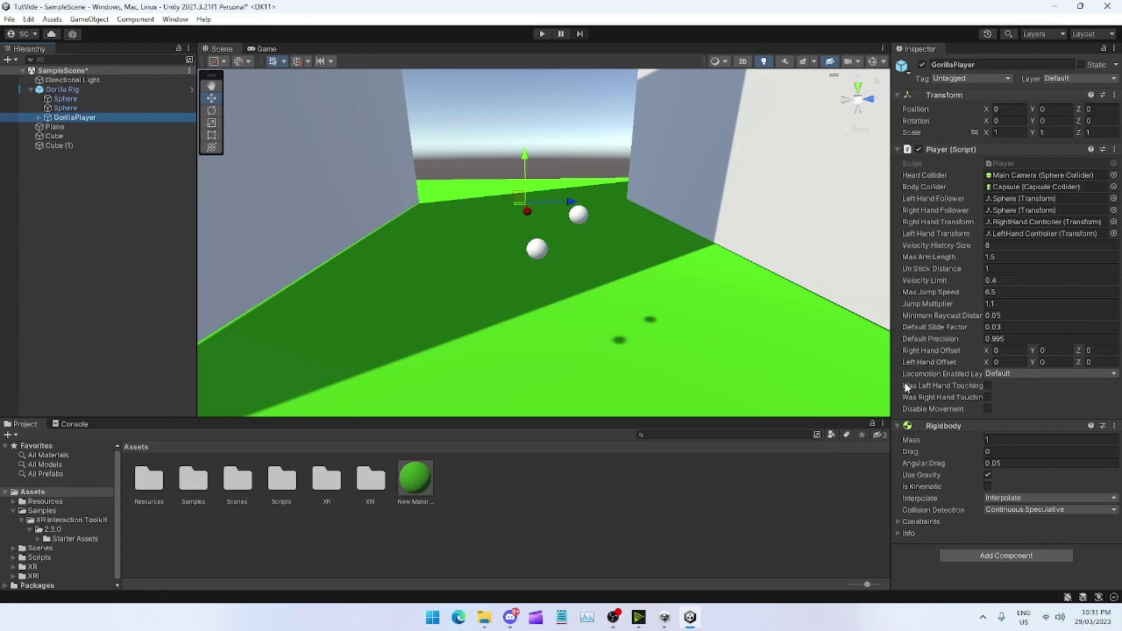
{"action": "left_click", "coordinate": [38, 121]}
{"action": "mouse_move", "coordinate": [619, 235]}
{"action": "right_mouse_down"}
{"action": "mouse_move", "coordinate": [597, 215]}
{"action": "mouse_move", "coordinate": [597, 236]}
{"action": "mouse_move", "coordinate": [630, 252]}
{"action": "right_mouse_up"}
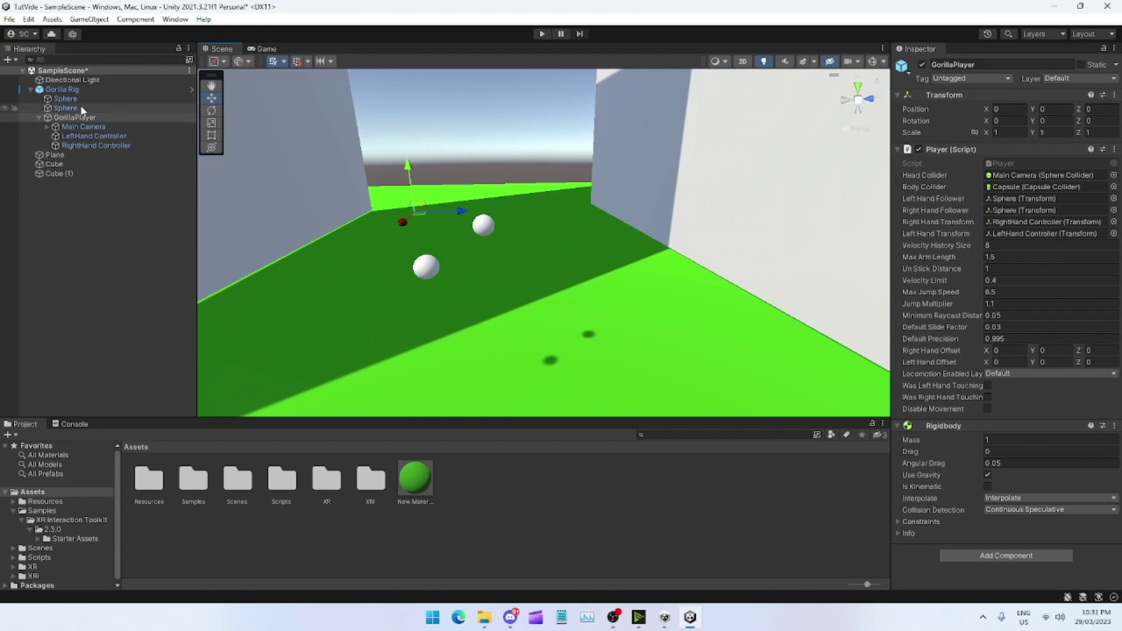
{"action": "left_click", "coordinate": [65, 108]}
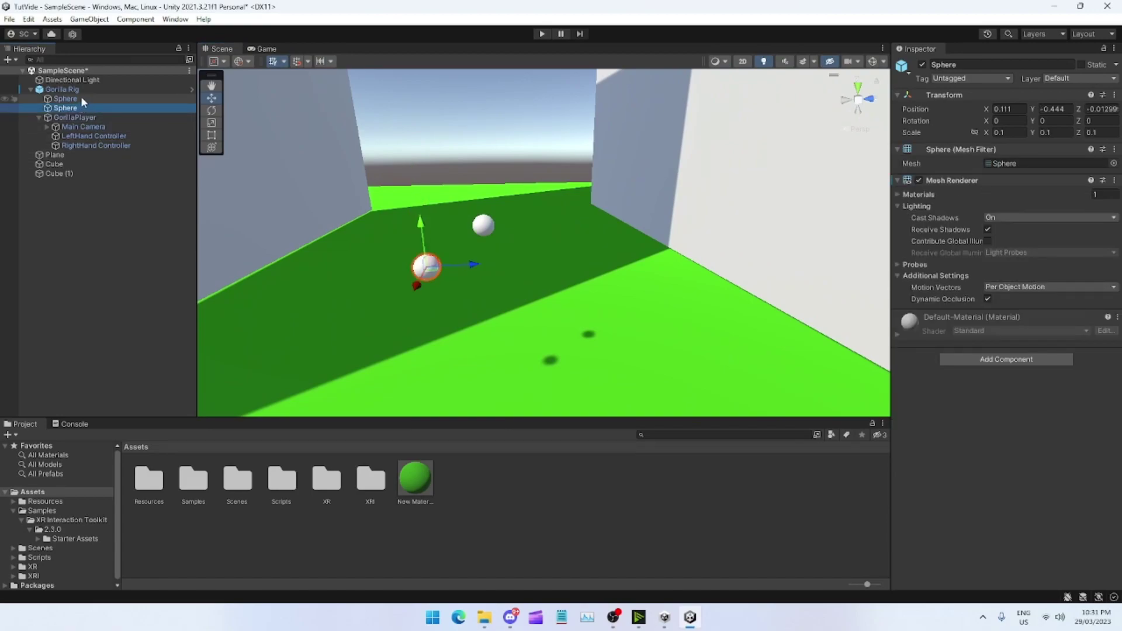
Step: Add a trigger Sphere Collider with radius 0.05 to both hand Spheres
{"action": "left_click", "coordinate": [66, 98], "text": "ctrl"}
{"action": "left_click", "coordinate": [987, 363]}
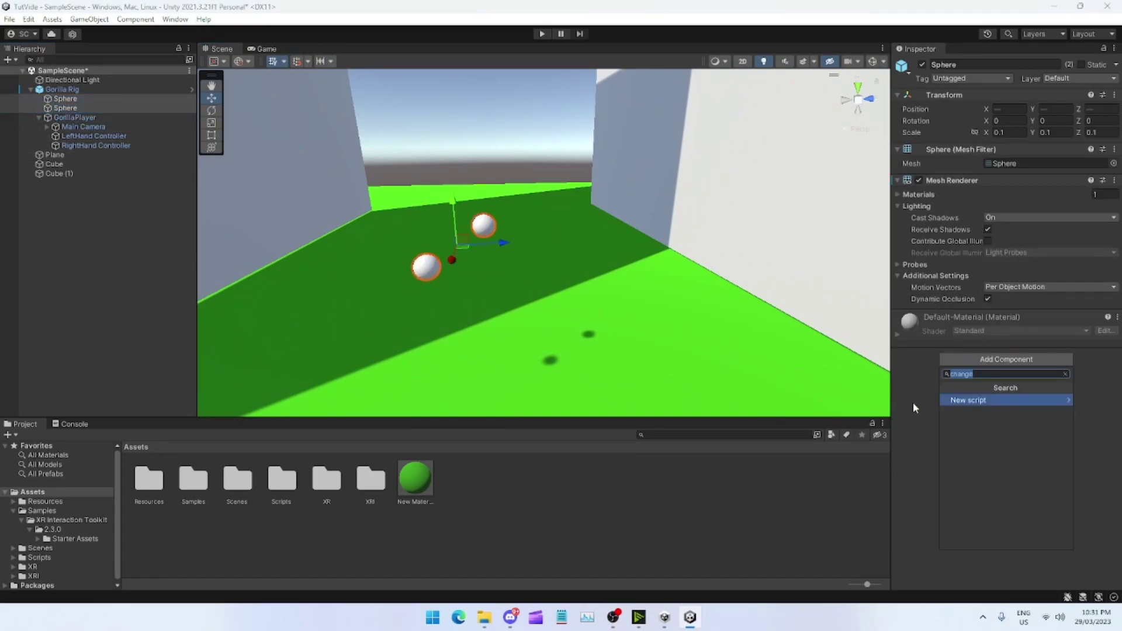
{"action": "type", "text": "sphere"}
{"action": "left_click", "coordinate": [991, 402]}
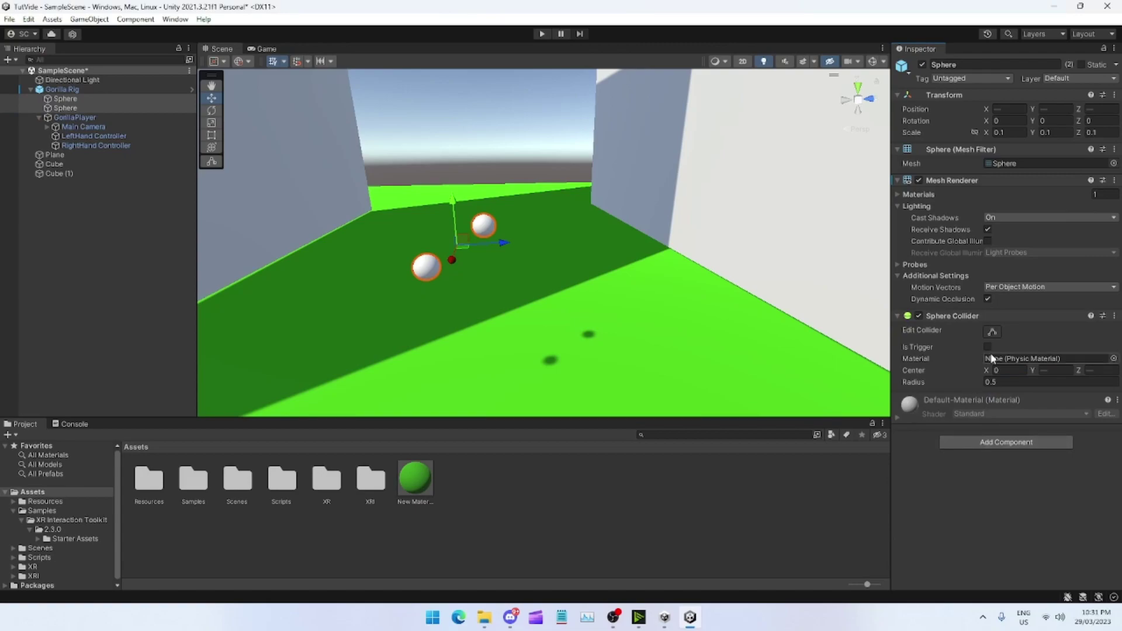
{"action": "left_click", "coordinate": [995, 384]}
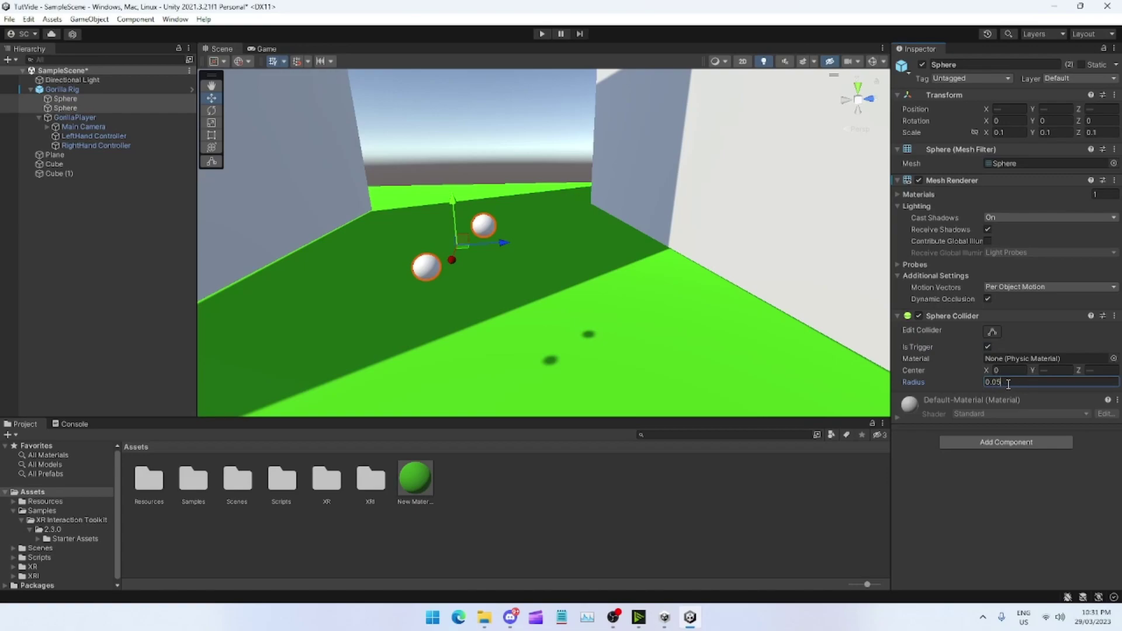
{"action": "left_click", "coordinate": [973, 503]}
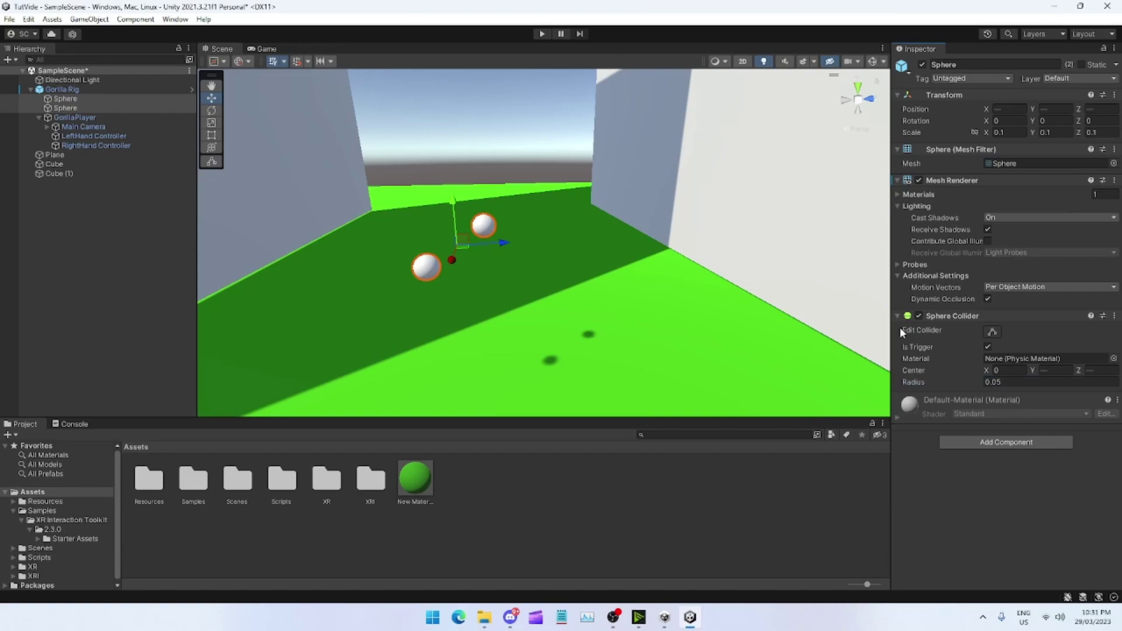
{"action": "left_click", "coordinate": [65, 108]}
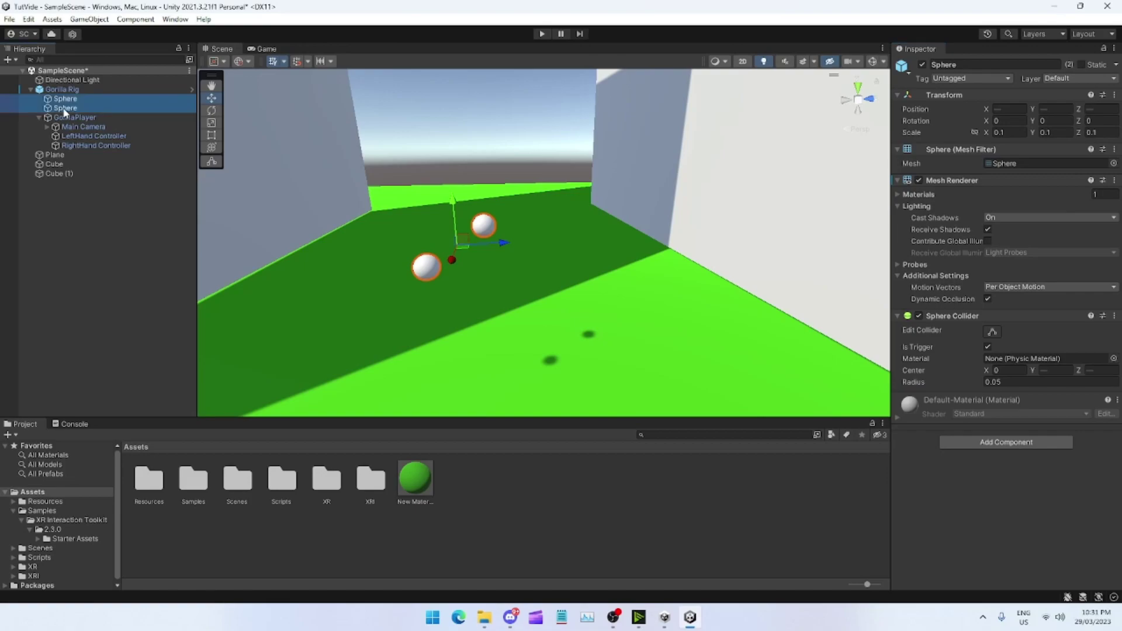
{"action": "left_click", "coordinate": [541, 34]}
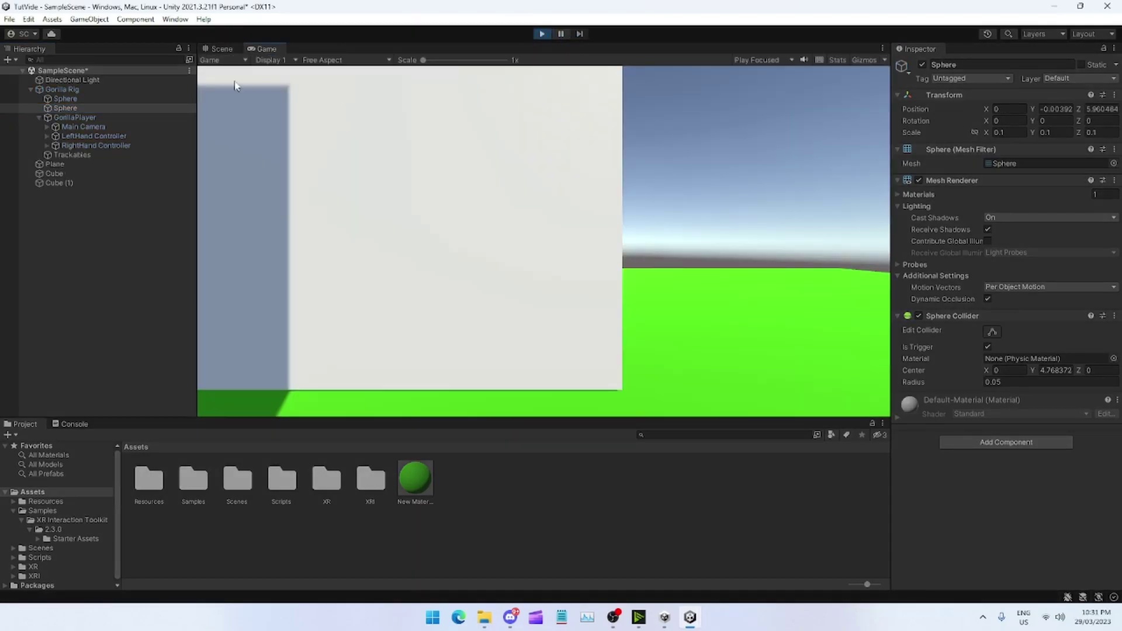
{"action": "left_click", "coordinate": [222, 49]}
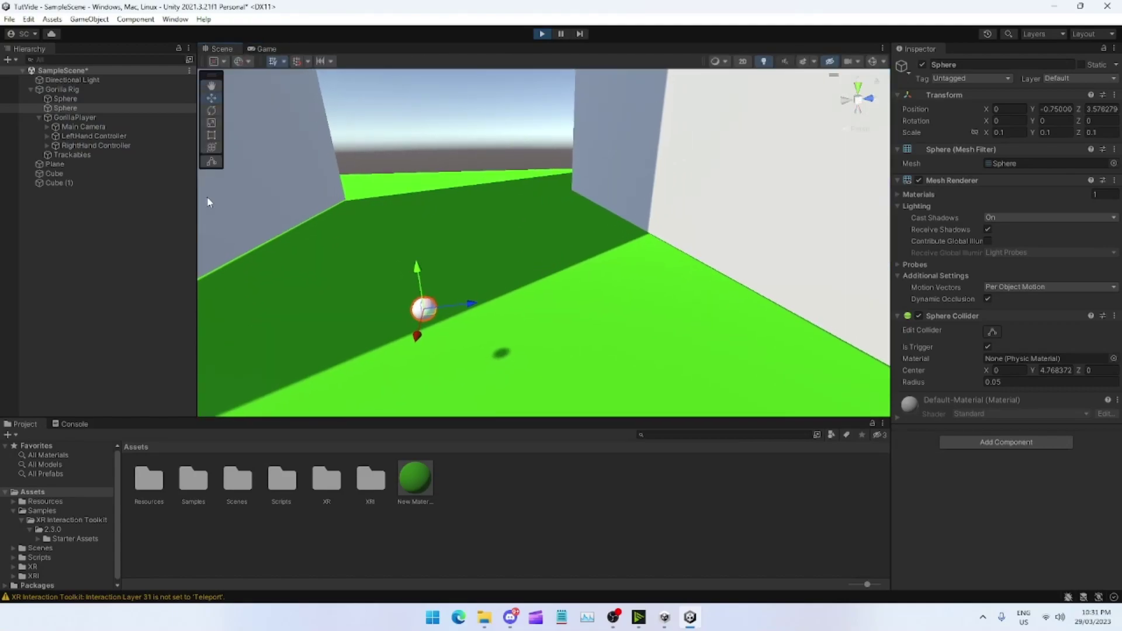
{"action": "left_click", "coordinate": [93, 136]}
{"action": "right_click_drag", "start_coordinate": [514, 228], "coordinate": [584, 251]}
{"action": "left_click_drag", "start_coordinate": [592, 258], "coordinate": [609, 224]}
{"action": "right_click_drag", "start_coordinate": [609, 224], "coordinate": [408, 261]}
{"action": "left_click", "coordinate": [589, 185]}
{"action": "left_click", "coordinate": [126, 136]}
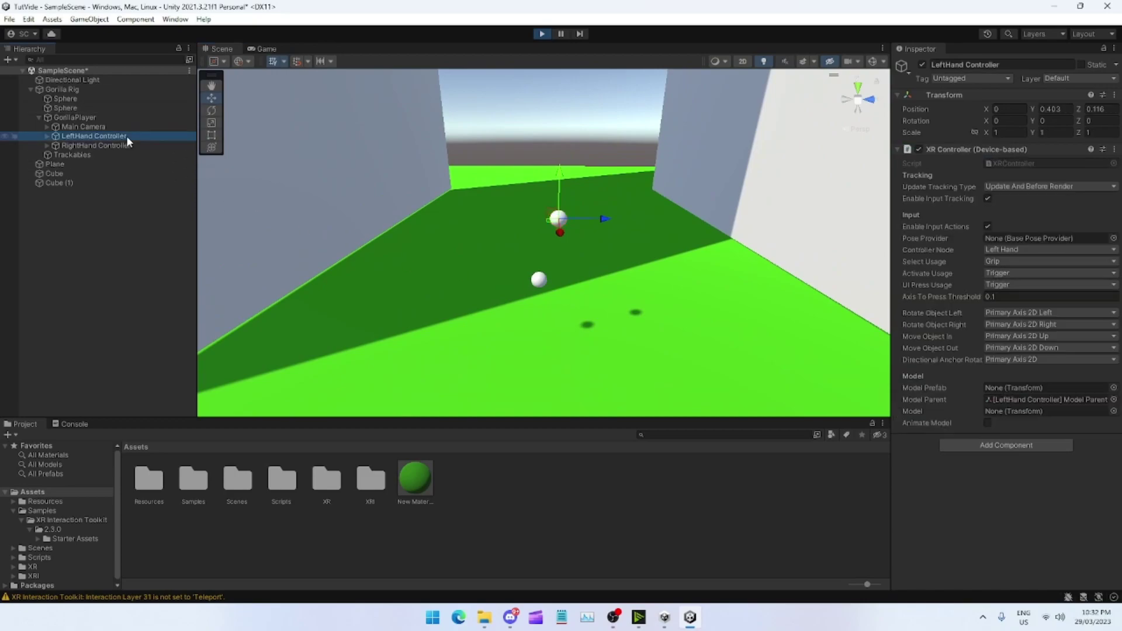
{"action": "left_click", "coordinate": [135, 108]}
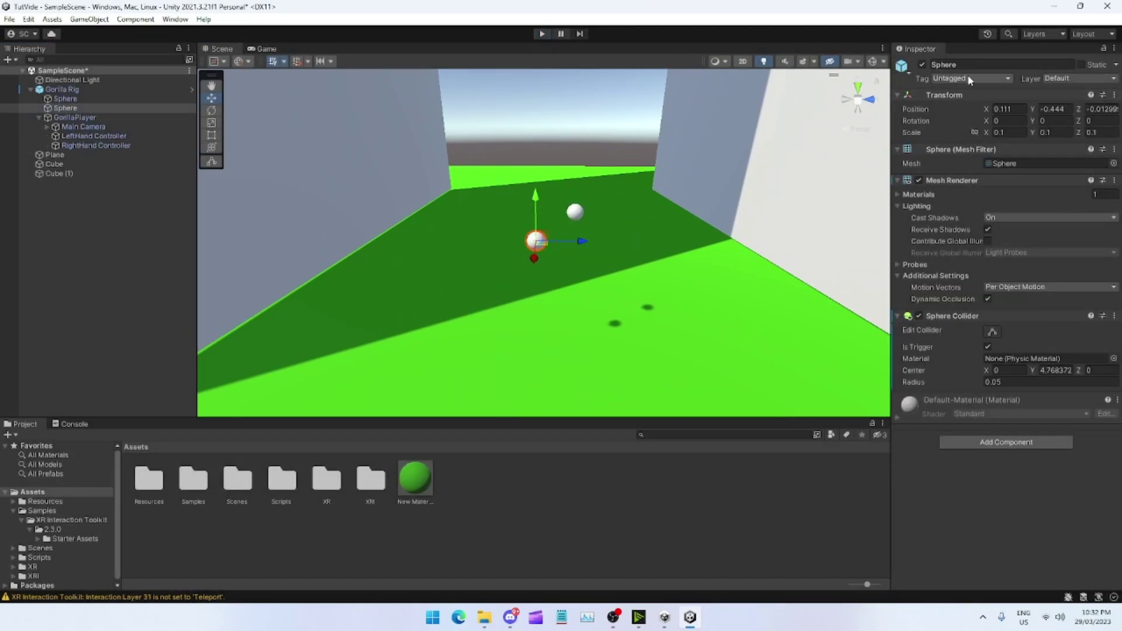
Step: Add LeftHand and RightHand entries to the project's tag list in Tags & Layers
{"action": "left_click", "coordinate": [969, 79]}
{"action": "left_click", "coordinate": [979, 183]}
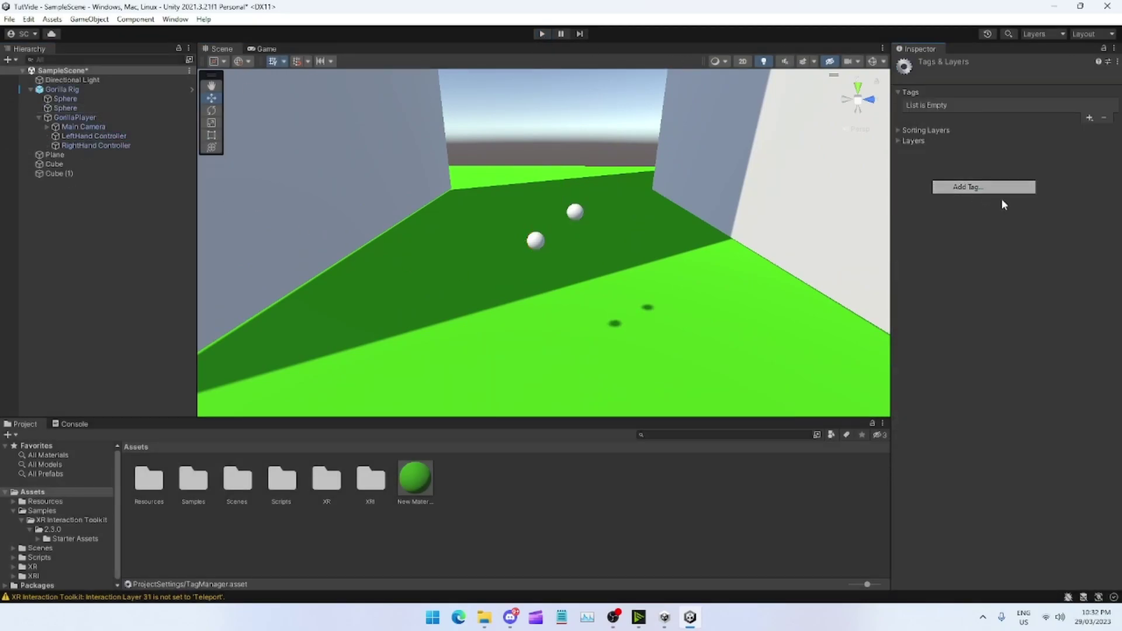
{"action": "left_click", "coordinate": [1090, 118]}
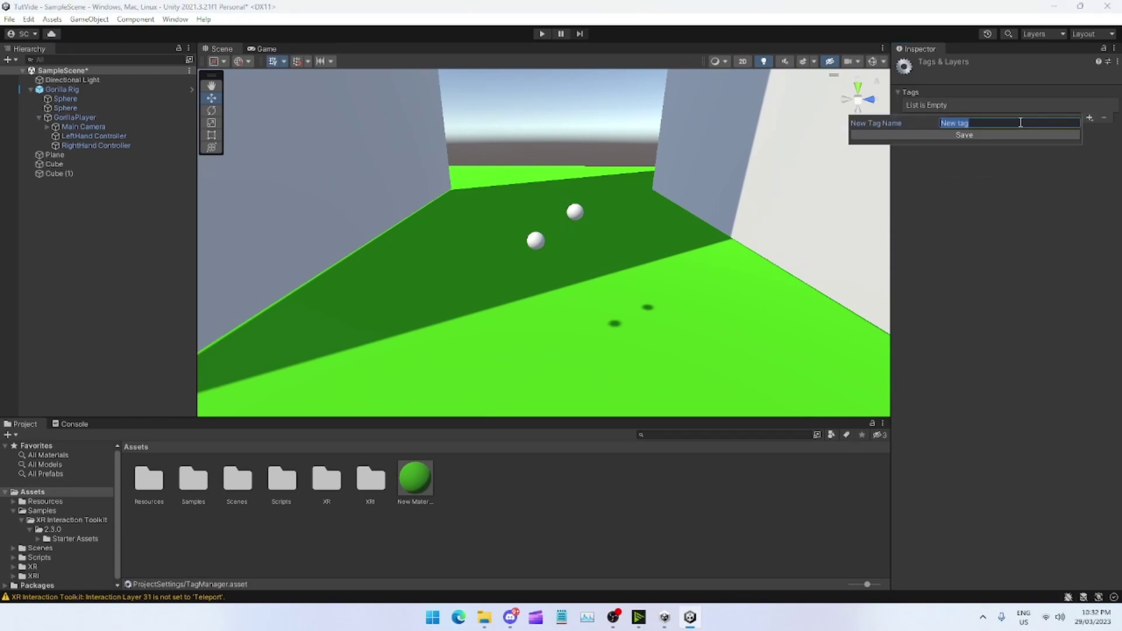
{"action": "type", "text": "LeftHand"}
{"action": "left_click", "coordinate": [989, 134]}
{"action": "left_click", "coordinate": [1088, 119]}
{"action": "type", "text": "Rig"}
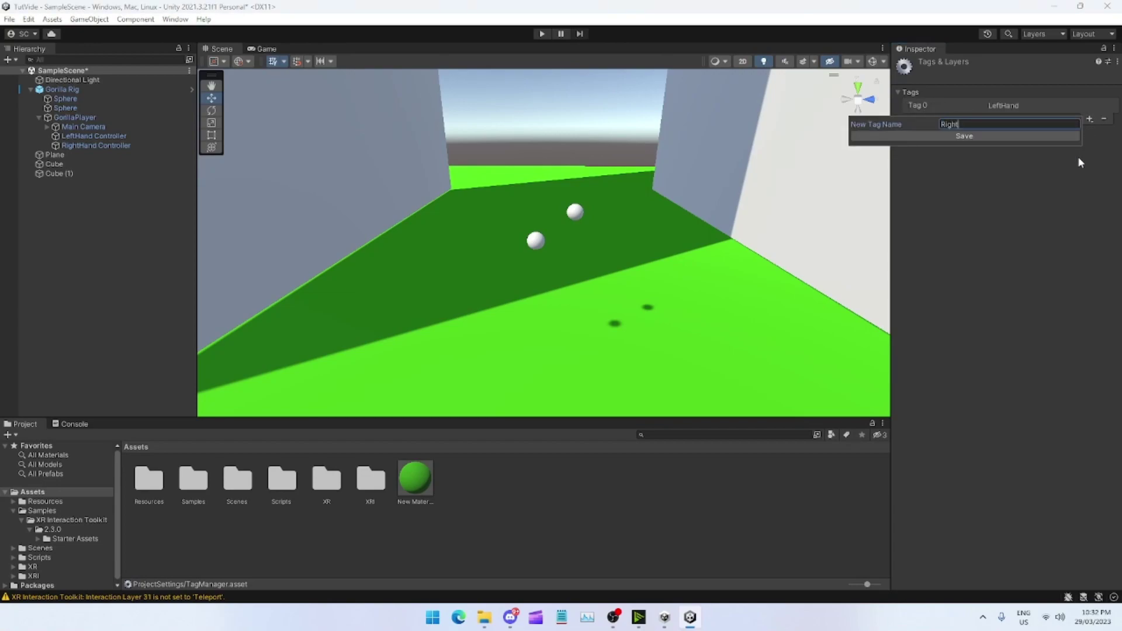
{"action": "type", "text": "htHand"}
{"action": "left_click", "coordinate": [982, 137]}
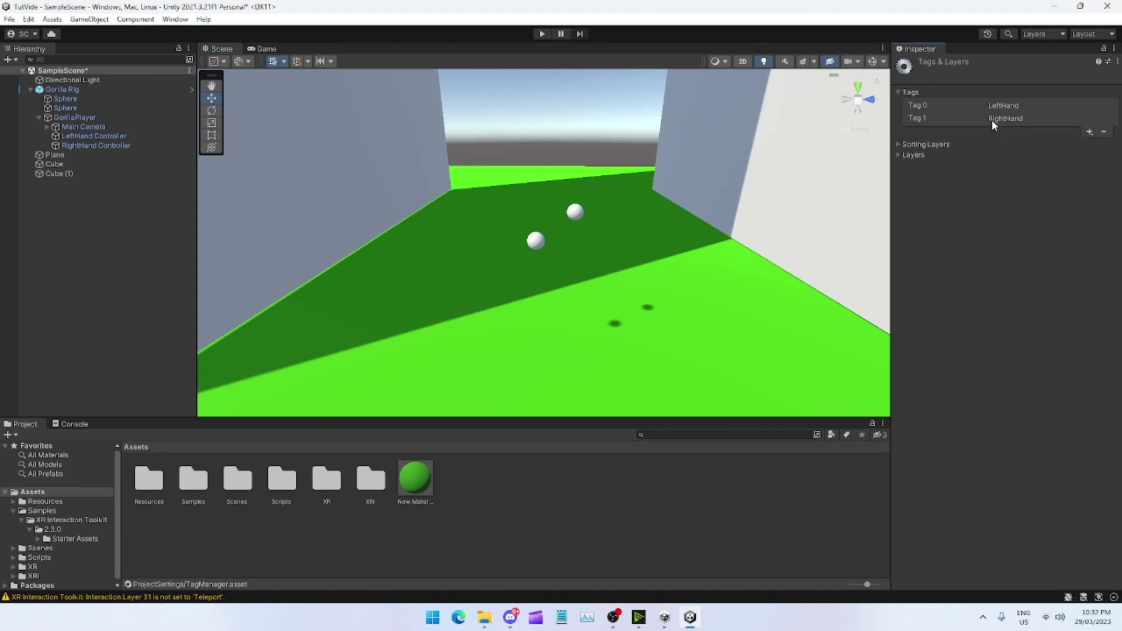
{"action": "left_click", "coordinate": [87, 109]}
Step: Tag the second Sphere LeftHand and name User Layer 3 'HandTag'
{"action": "left_click", "coordinate": [963, 78]}
{"action": "left_click", "coordinate": [986, 182]}
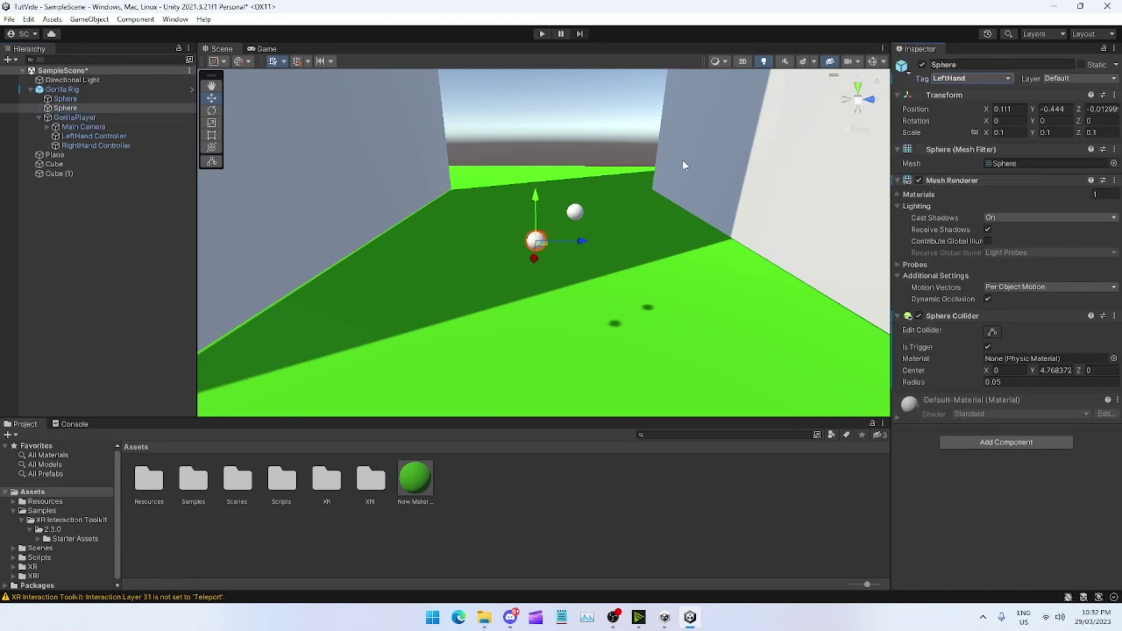
{"action": "left_click", "coordinate": [1064, 79]}
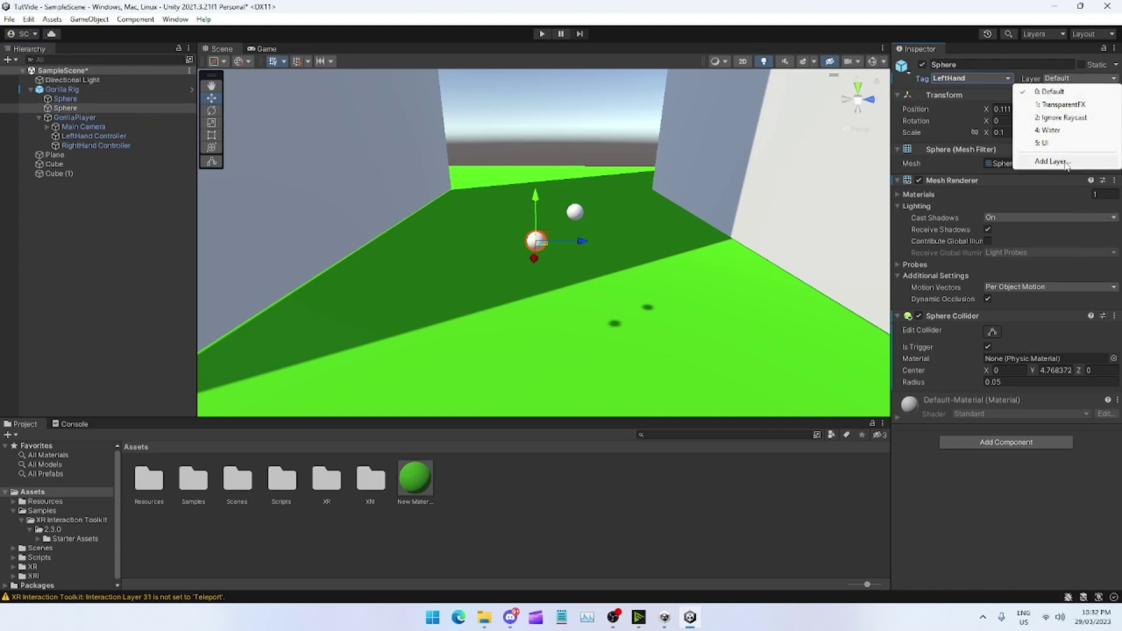
{"action": "left_click", "coordinate": [1064, 161]}
{"action": "left_click", "coordinate": [1021, 166]}
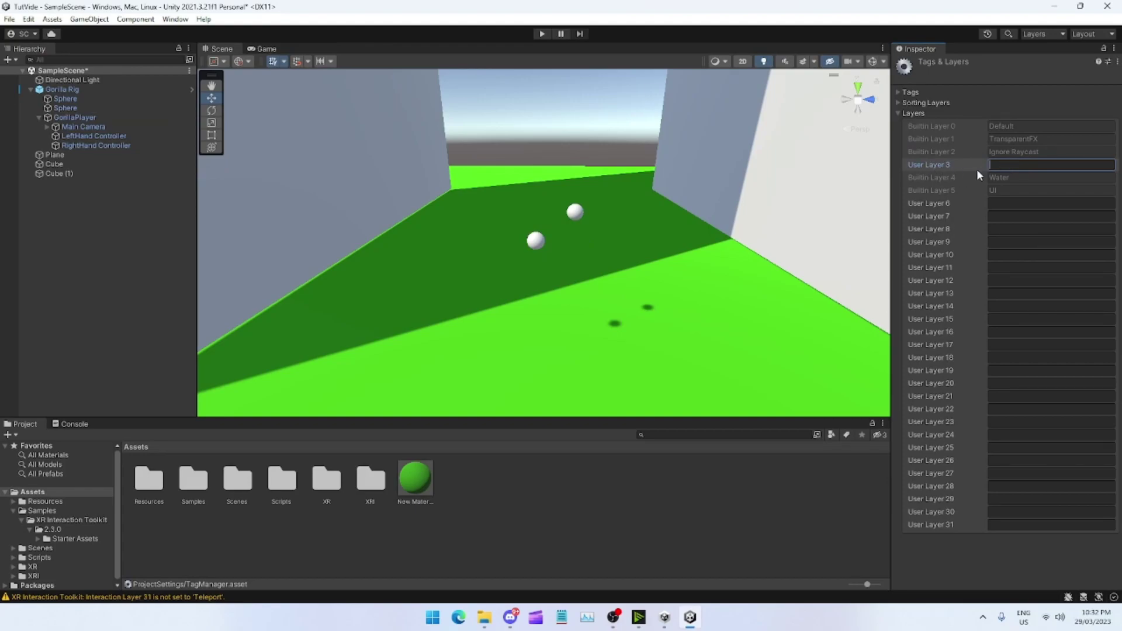
{"action": "type", "text": "HandTag"}
{"action": "left_click", "coordinate": [94, 108]}
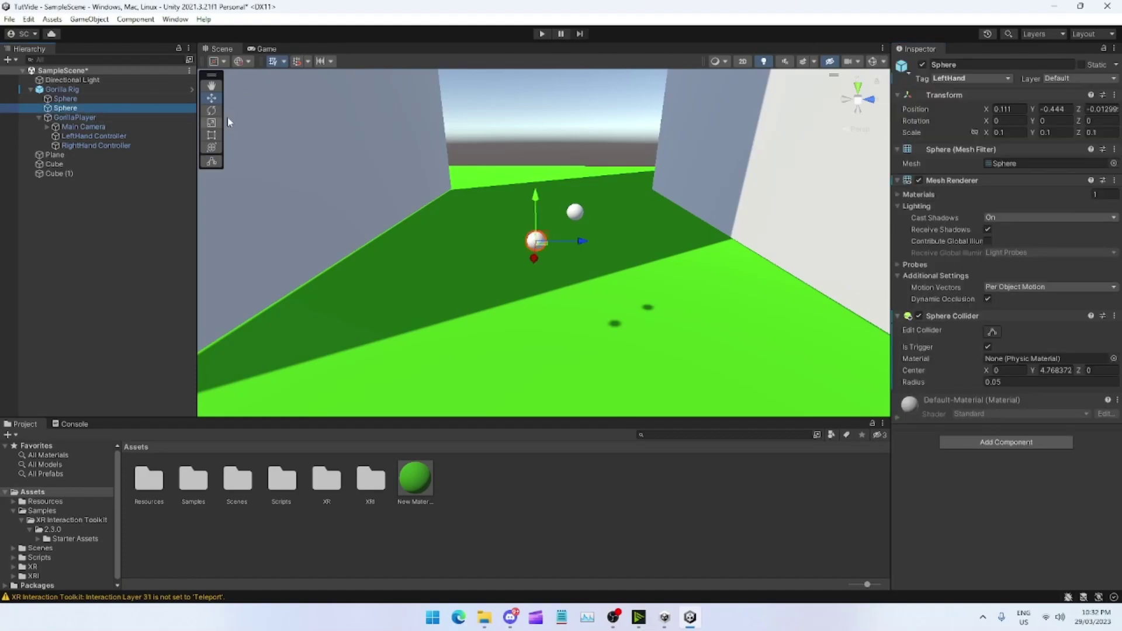
Step: Put the second Sphere on HandTag; give the first Sphere tag RightHand and layer HandTag
{"action": "left_click", "coordinate": [1078, 78]}
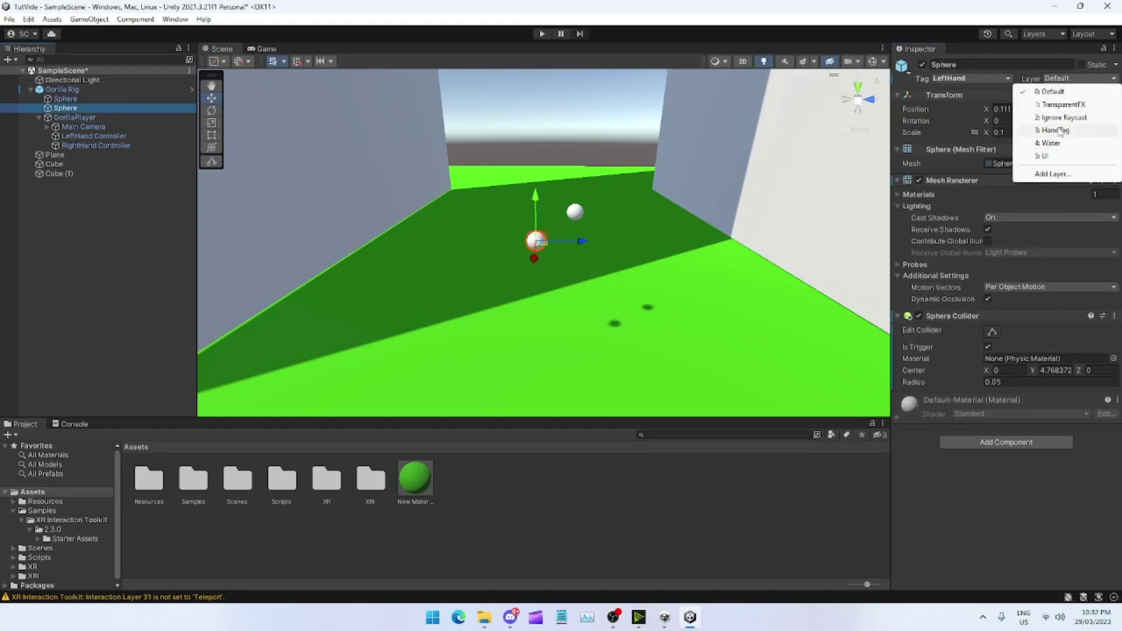
{"action": "left_click", "coordinate": [1058, 131]}
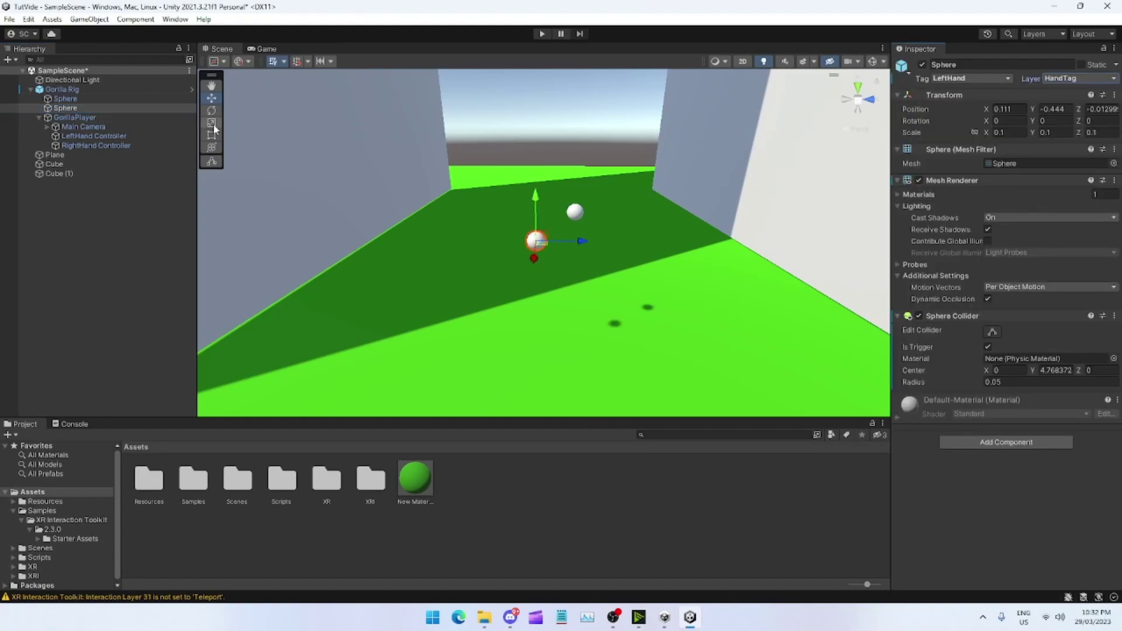
{"action": "left_click", "coordinate": [90, 99]}
{"action": "left_click", "coordinate": [970, 79]}
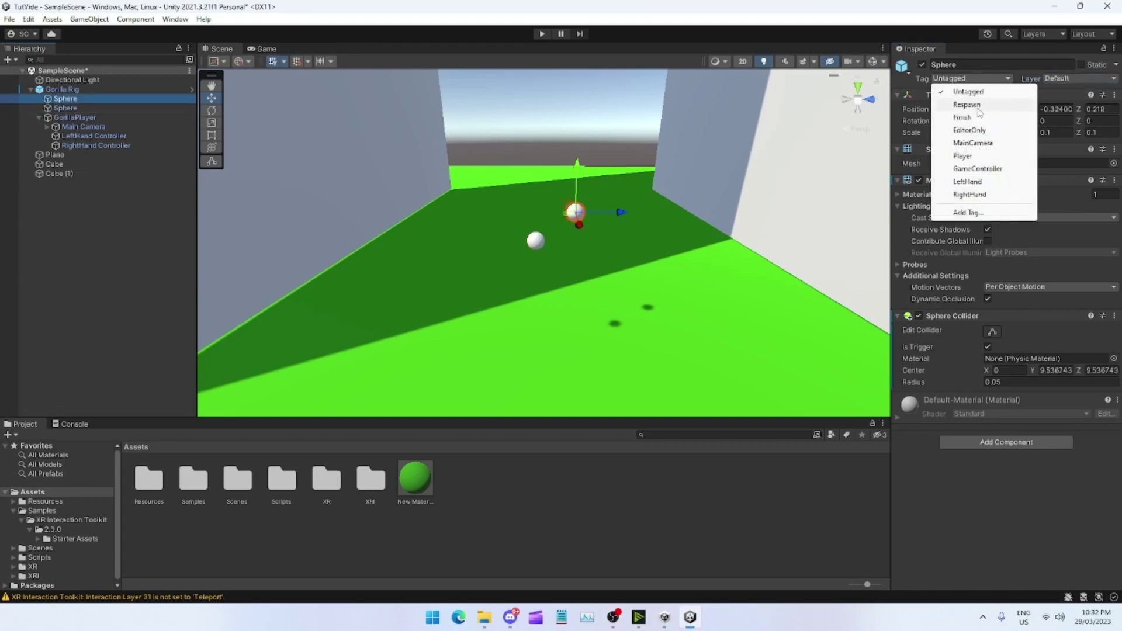
{"action": "left_click", "coordinate": [979, 197]}
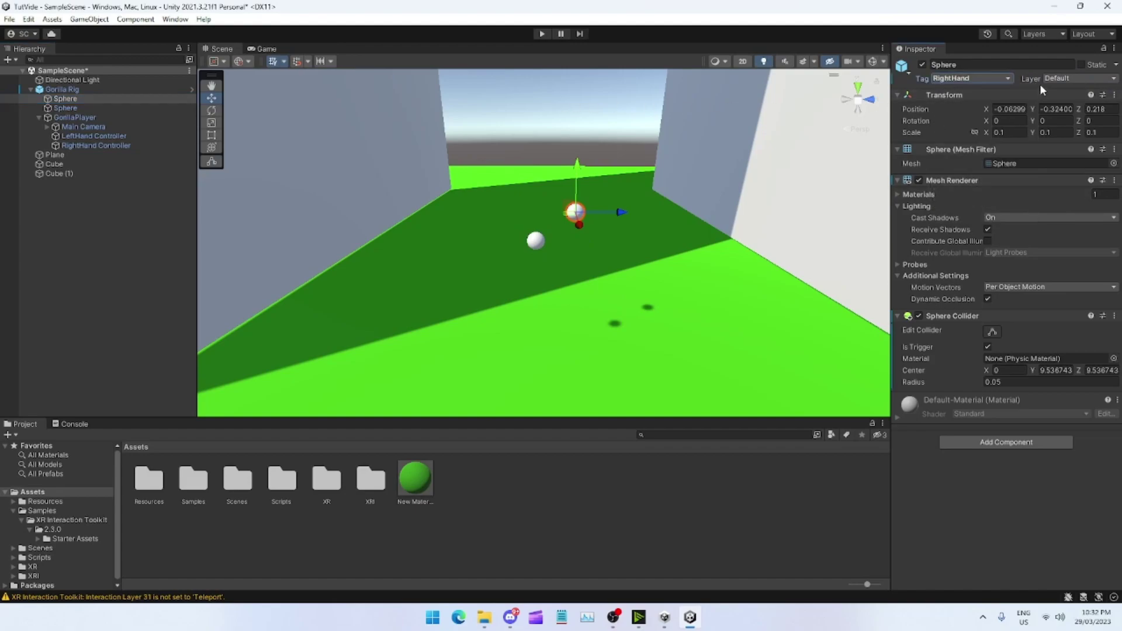
{"action": "left_click", "coordinate": [1060, 79]}
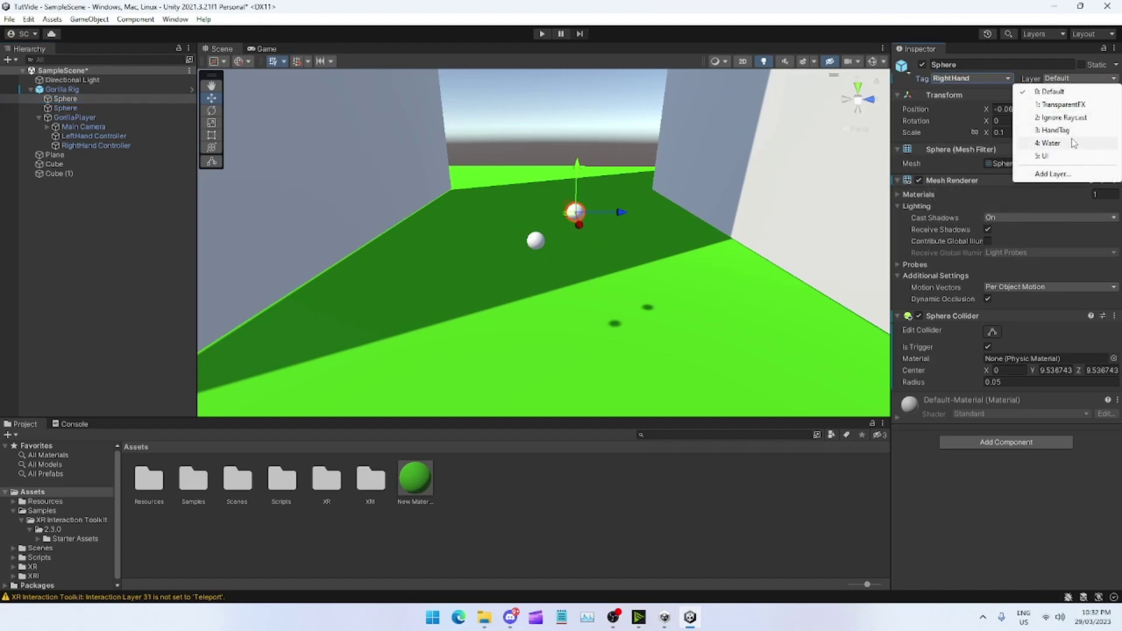
{"action": "left_click", "coordinate": [1073, 130]}
Step: Rename the two hand Spheres 'Right' and 'Left'
{"action": "left_click", "coordinate": [971, 65]}
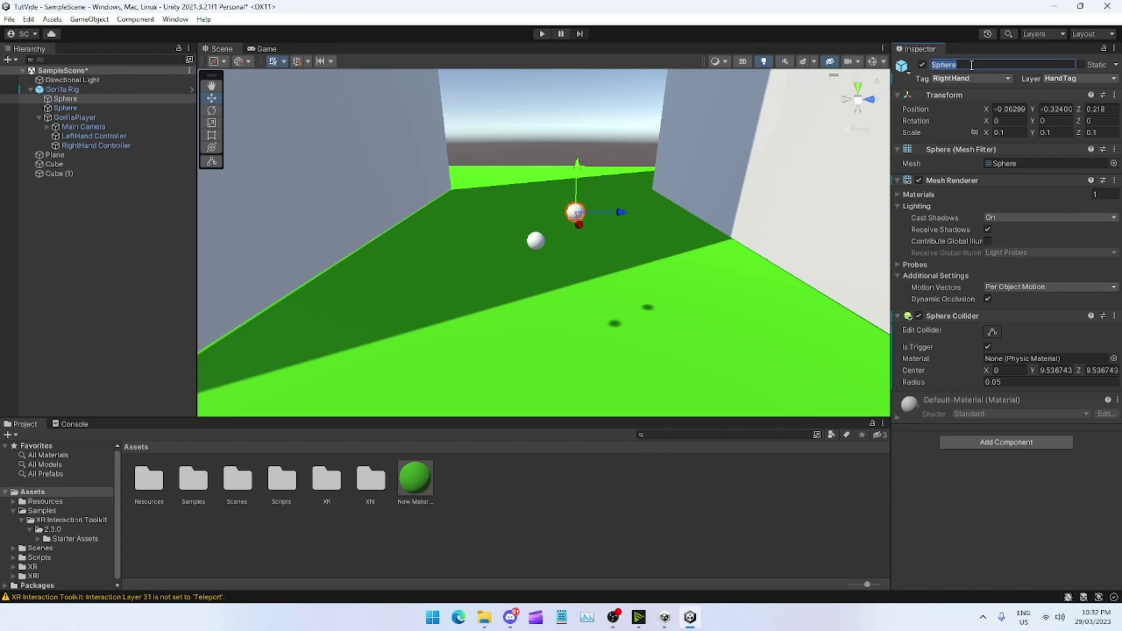
{"action": "type", "text": "Right"}
{"action": "left_click", "coordinate": [145, 283]}
{"action": "left_click", "coordinate": [67, 108]}
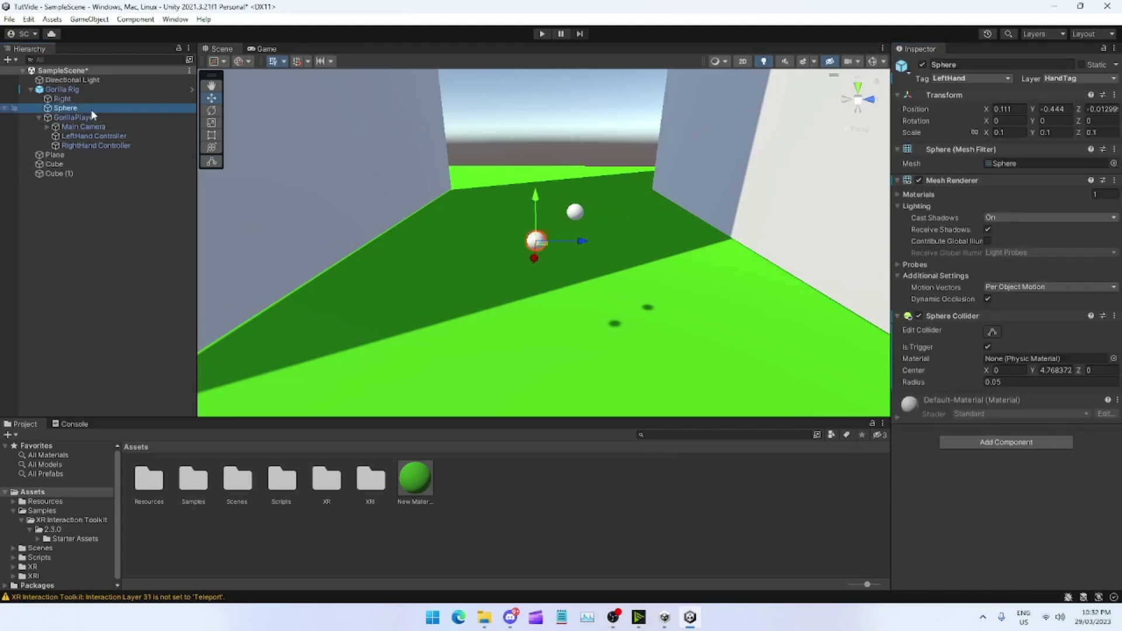
{"action": "left_click", "coordinate": [974, 65]}
{"action": "type", "text": "Left"}
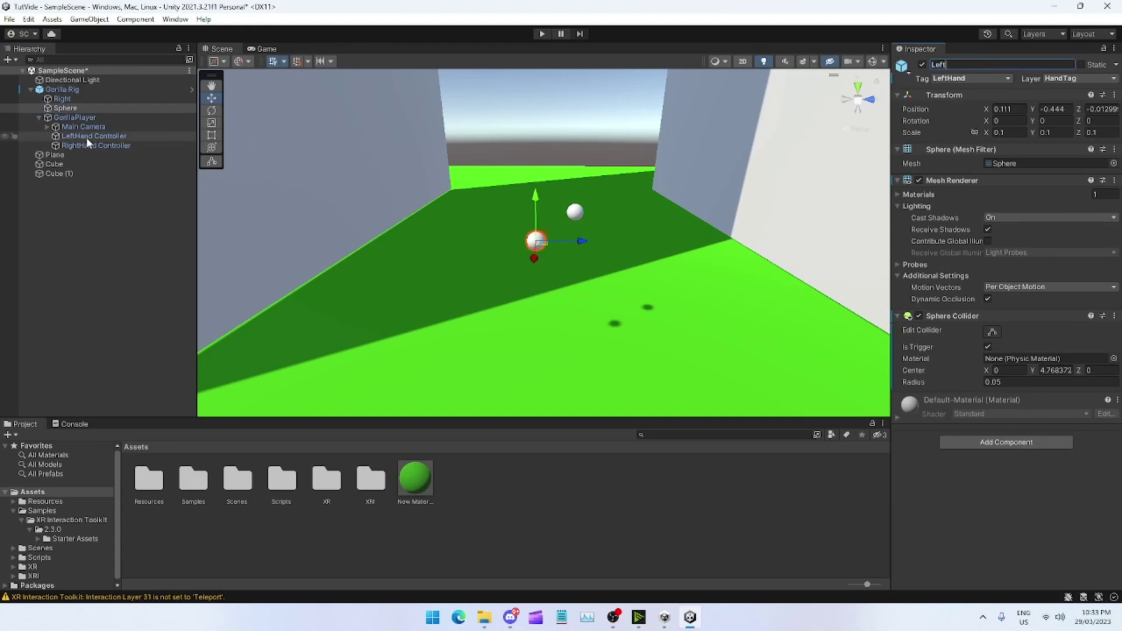
{"action": "left_click", "coordinate": [90, 256]}
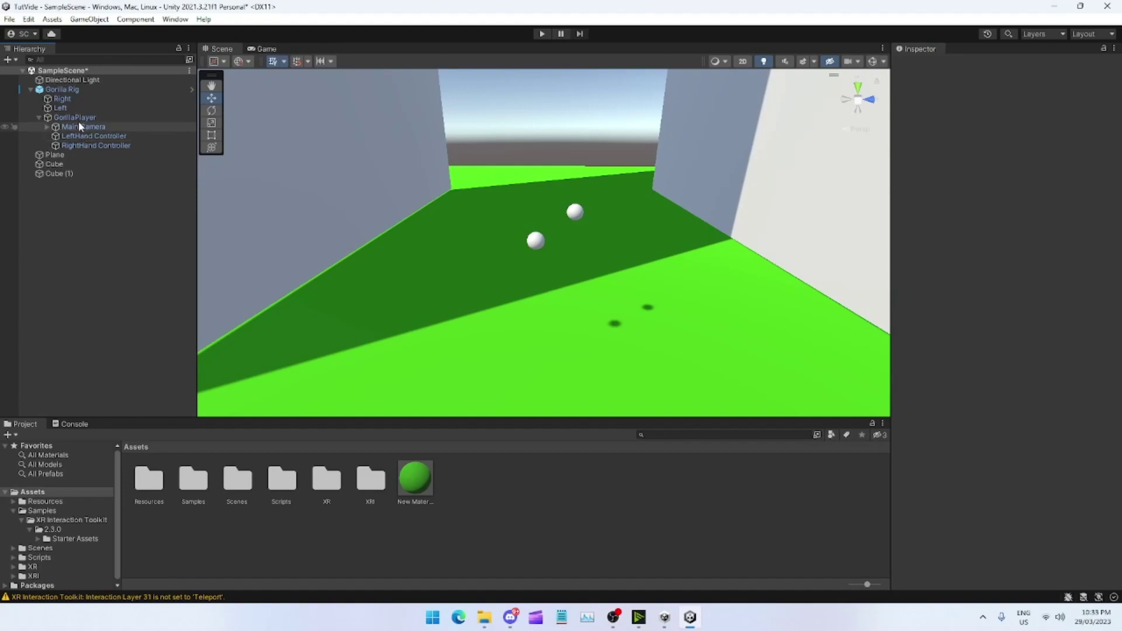
Step: Copy the Left sphere's Sphere Collider and paste it onto a new collider on the LeftHand Controller
{"action": "left_click", "coordinate": [71, 108]}
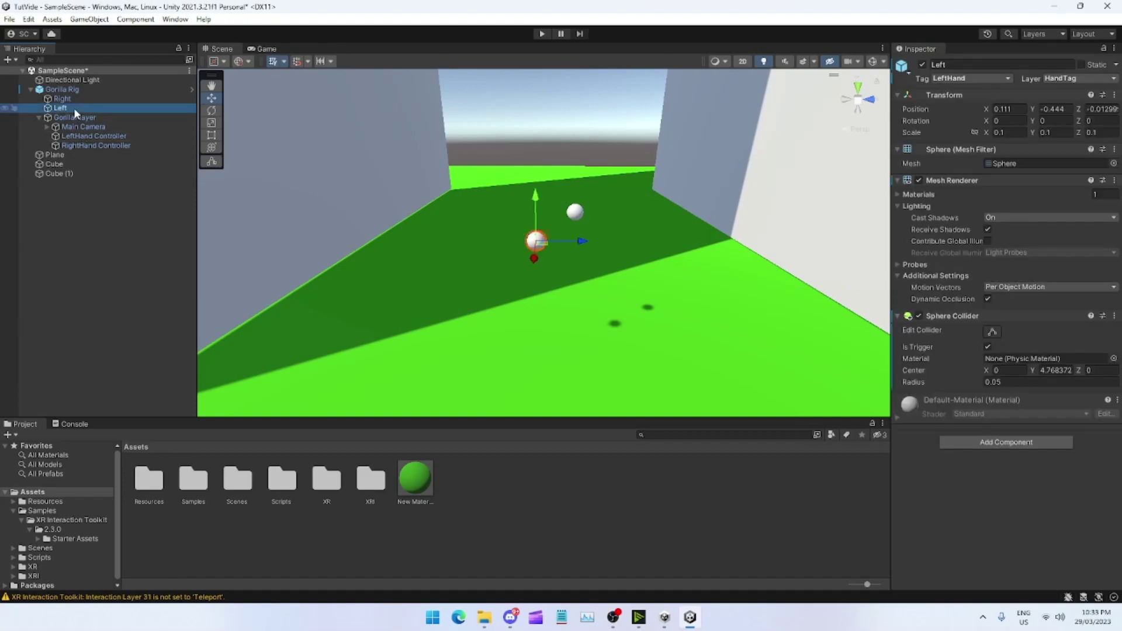
{"action": "right_click", "coordinate": [940, 319]}
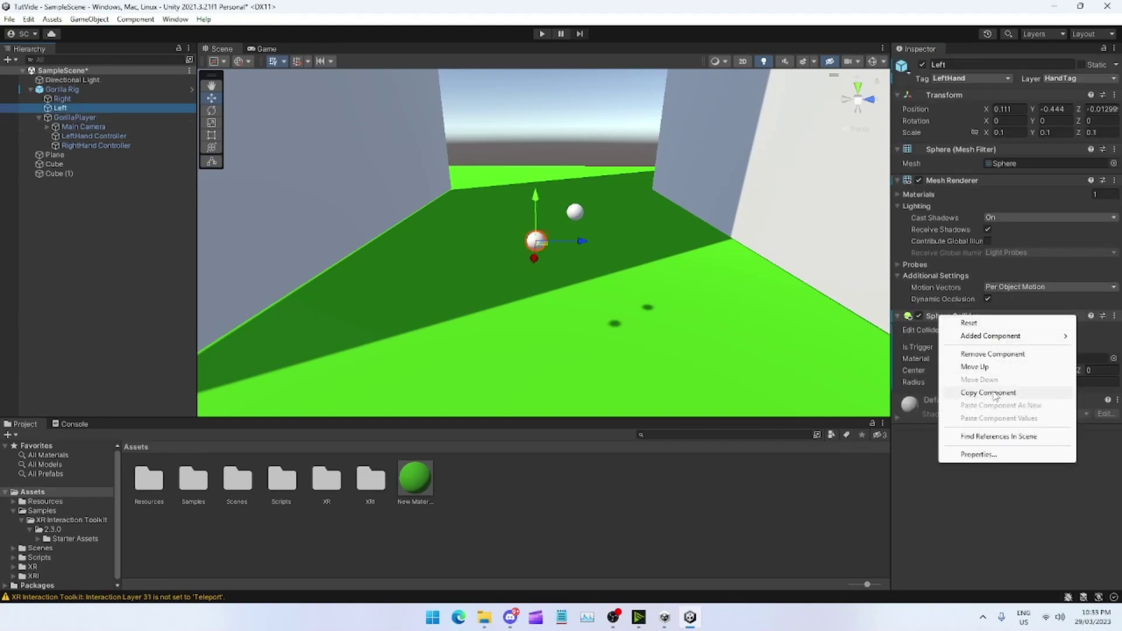
{"action": "left_click", "coordinate": [995, 393]}
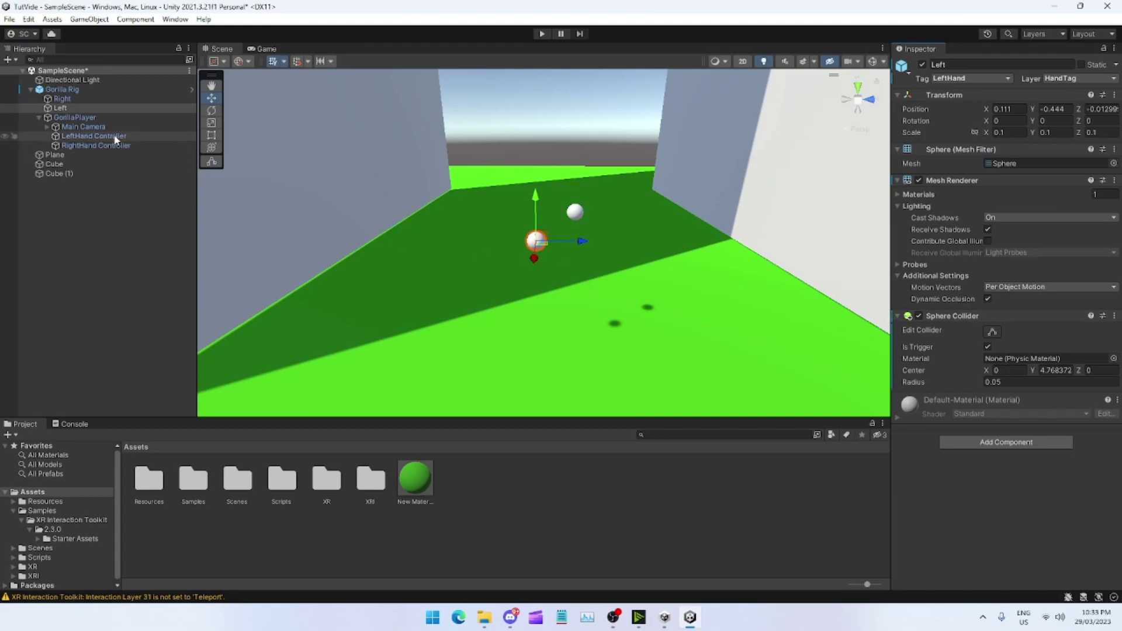
{"action": "left_click", "coordinate": [94, 136]}
{"action": "left_click", "coordinate": [1005, 443]}
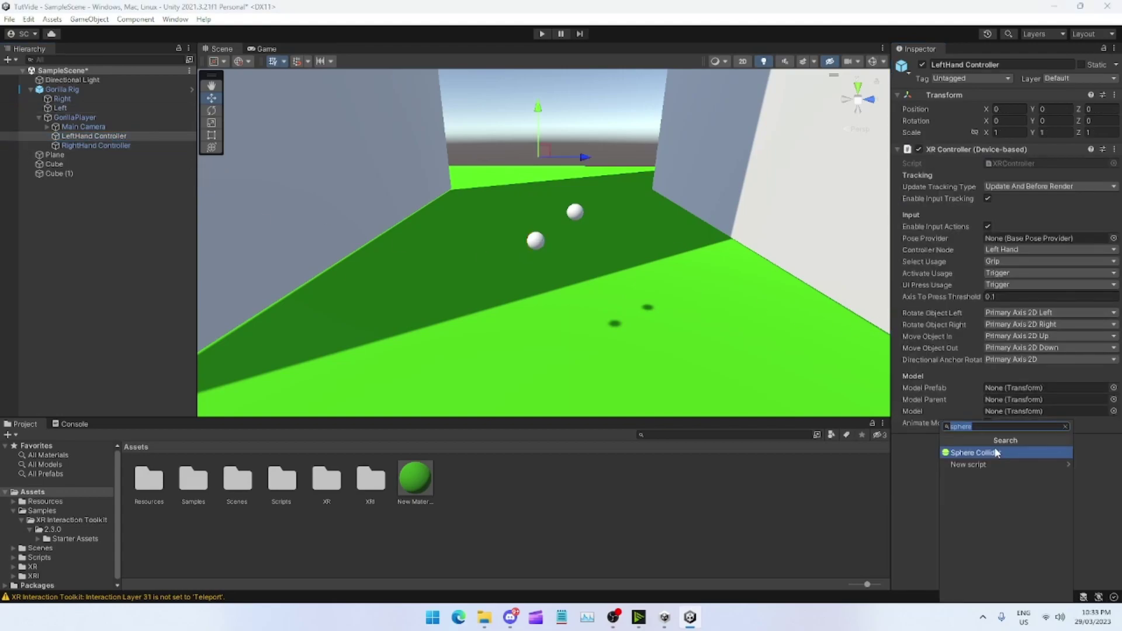
{"action": "left_click", "coordinate": [997, 453]}
{"action": "right_click", "coordinate": [969, 440]}
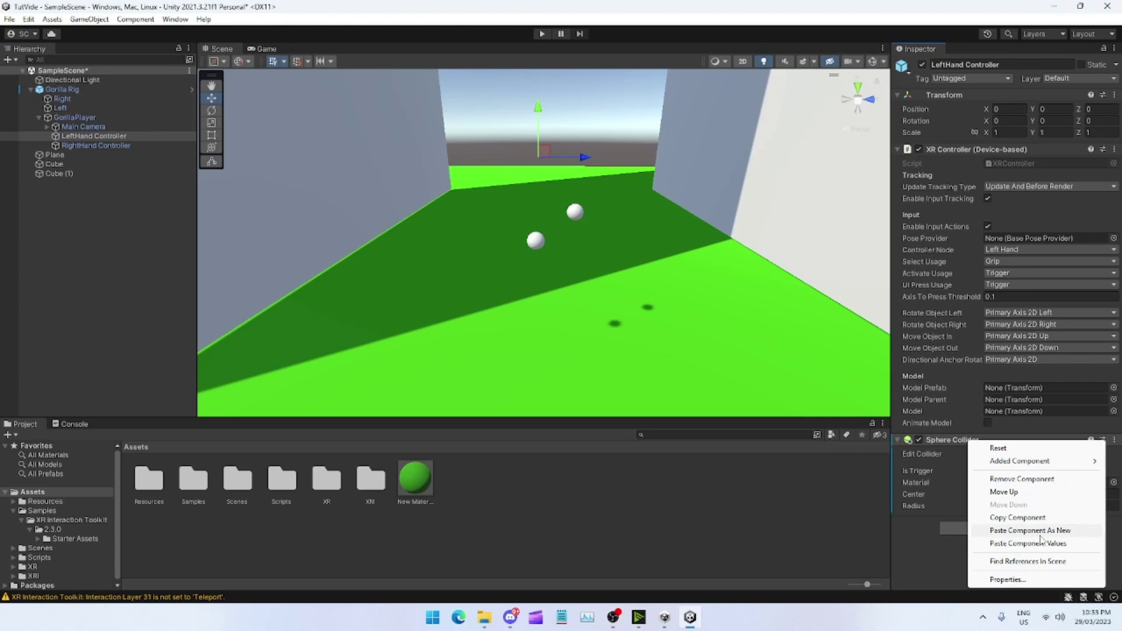
{"action": "left_click", "coordinate": [925, 529]}
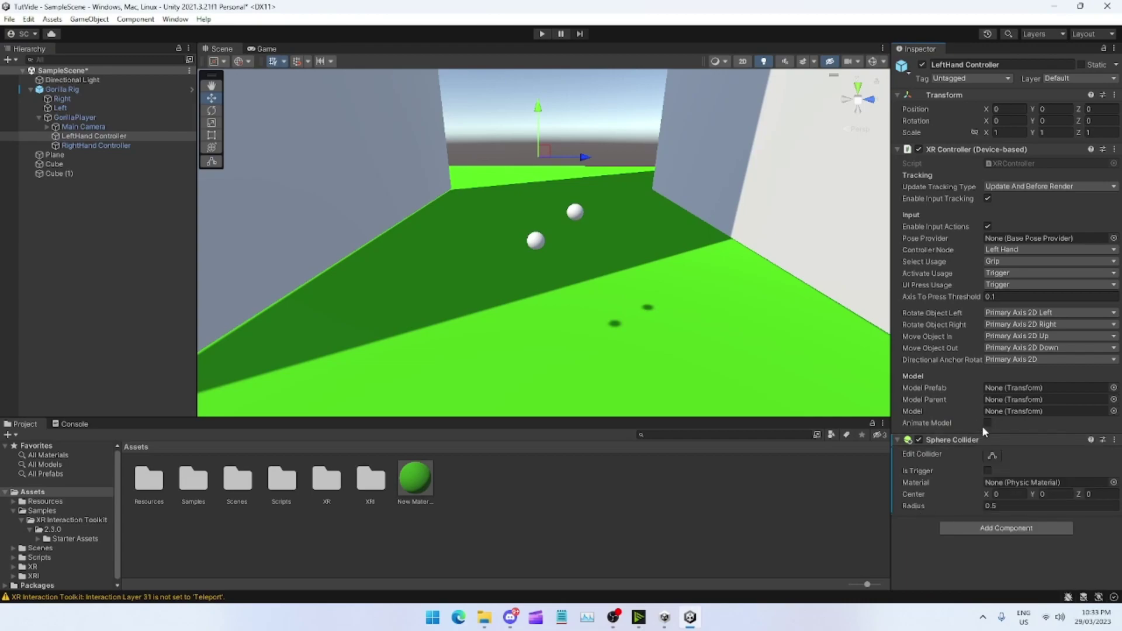
{"action": "right_click", "coordinate": [948, 443]}
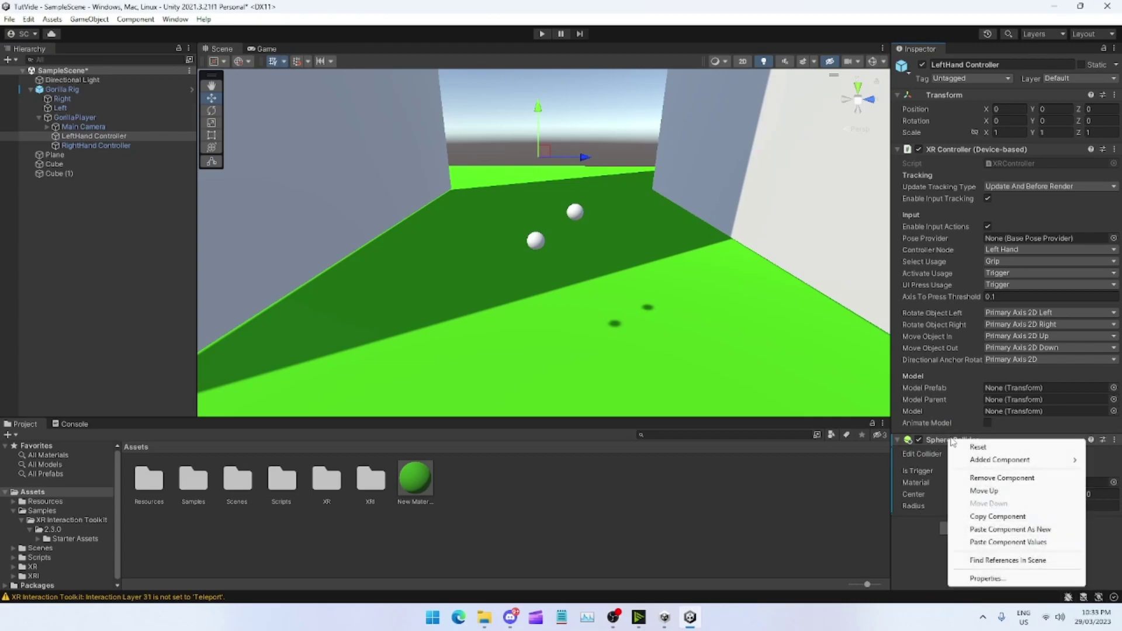
{"action": "left_click", "coordinate": [1009, 543]}
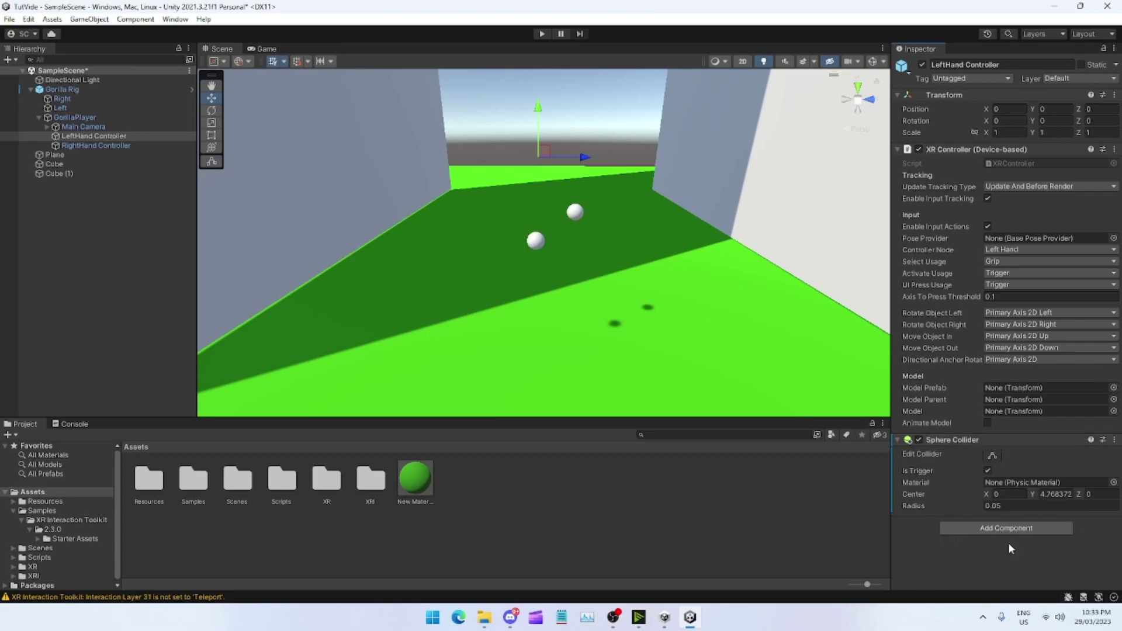
Step: Give the RightHand Controller a Sphere Collider with the same pasted settings
{"action": "left_click", "coordinate": [96, 146]}
{"action": "left_click", "coordinate": [1006, 445]}
{"action": "left_click", "coordinate": [973, 455]}
{"action": "right_click", "coordinate": [940, 440]}
{"action": "left_click", "coordinate": [1004, 538]}
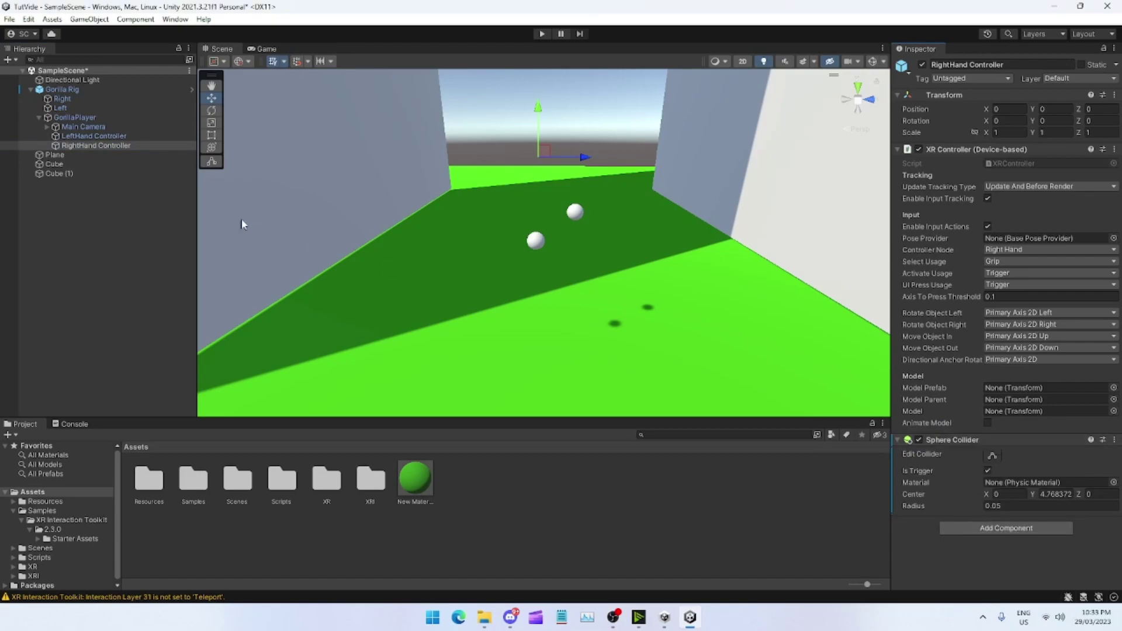
Step: Tag the controllers LeftHand and RightHand, both on the HandTag layer
{"action": "left_click", "coordinate": [94, 137]}
{"action": "left_click", "coordinate": [944, 78]}
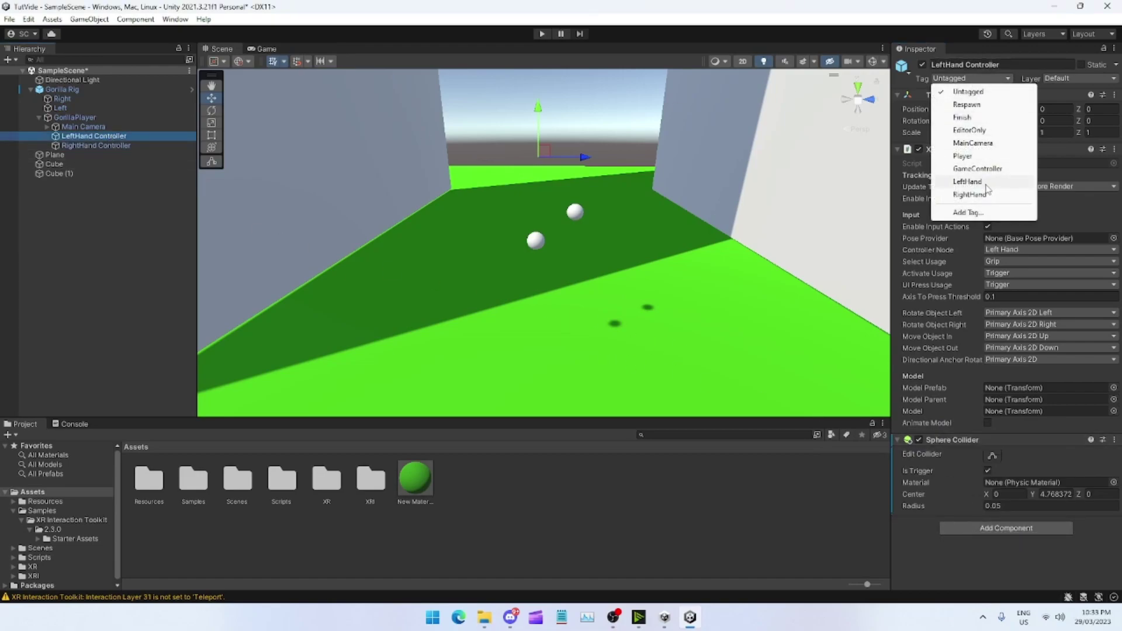
{"action": "left_click", "coordinate": [965, 182]}
{"action": "left_click", "coordinate": [1080, 78]}
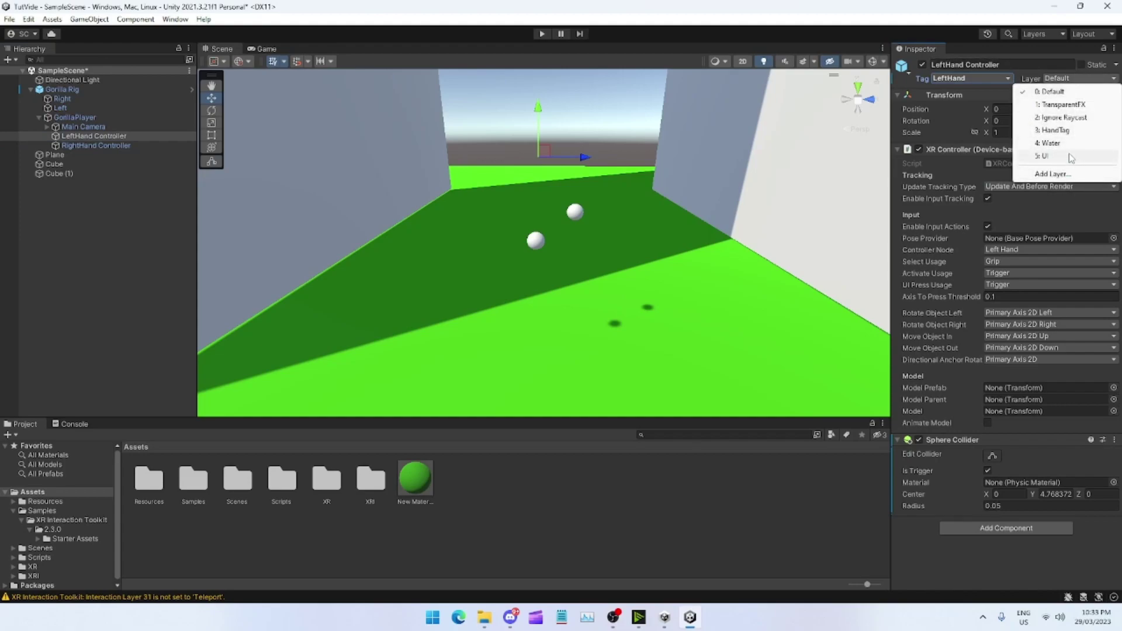
{"action": "left_click", "coordinate": [1055, 130]}
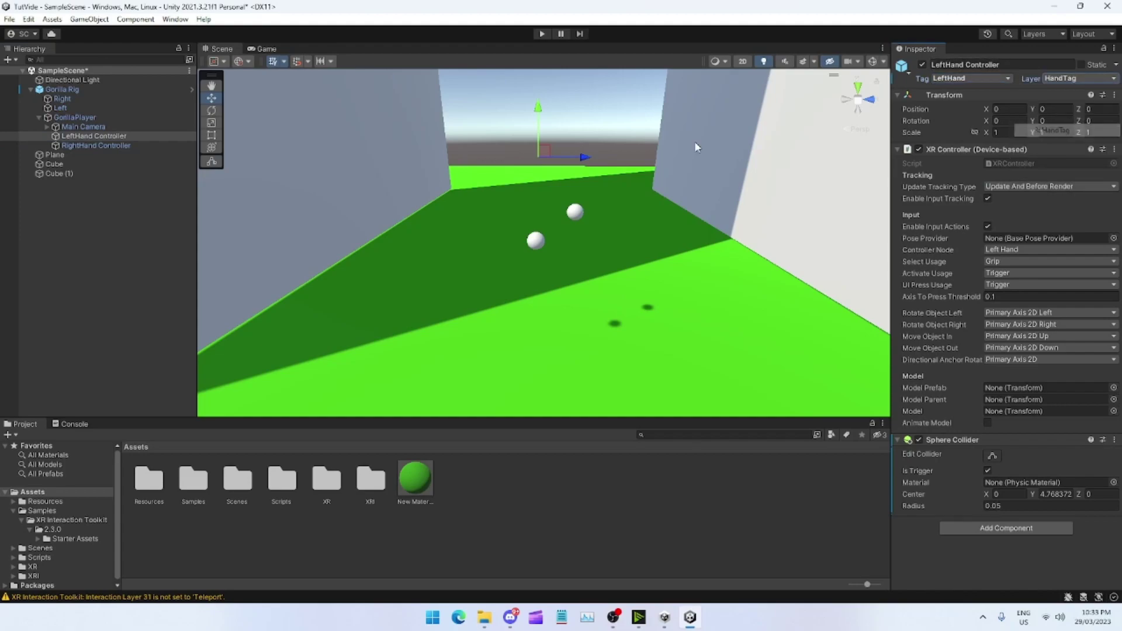
{"action": "left_click", "coordinate": [96, 146]}
{"action": "left_click", "coordinate": [970, 78]}
{"action": "left_click", "coordinate": [984, 193]}
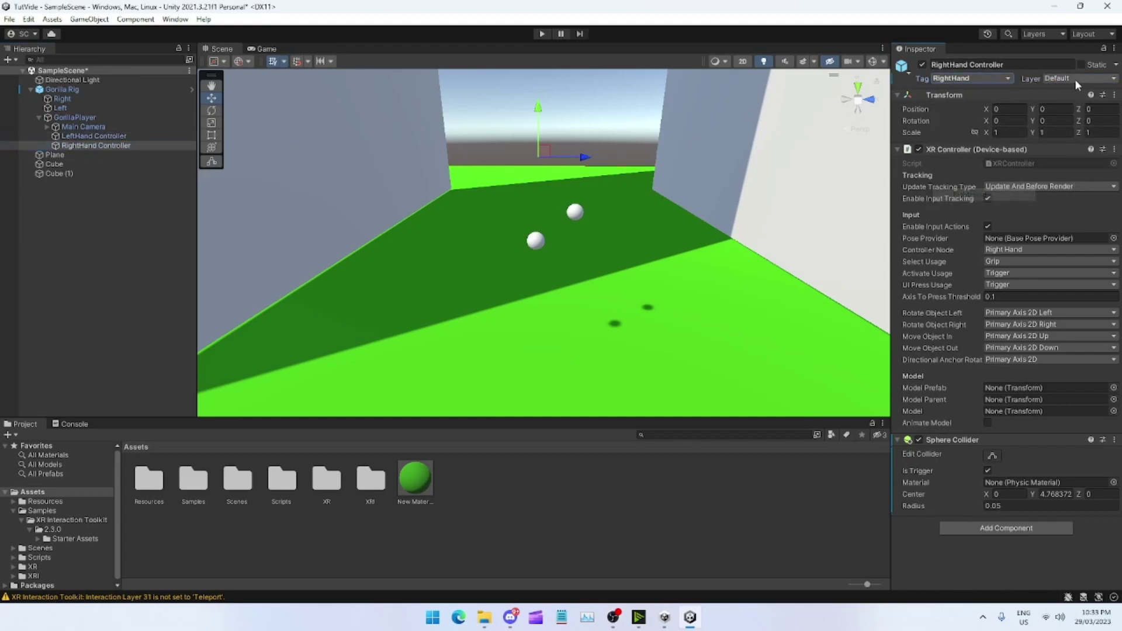
{"action": "left_click", "coordinate": [1078, 78]}
{"action": "left_click", "coordinate": [1080, 129]}
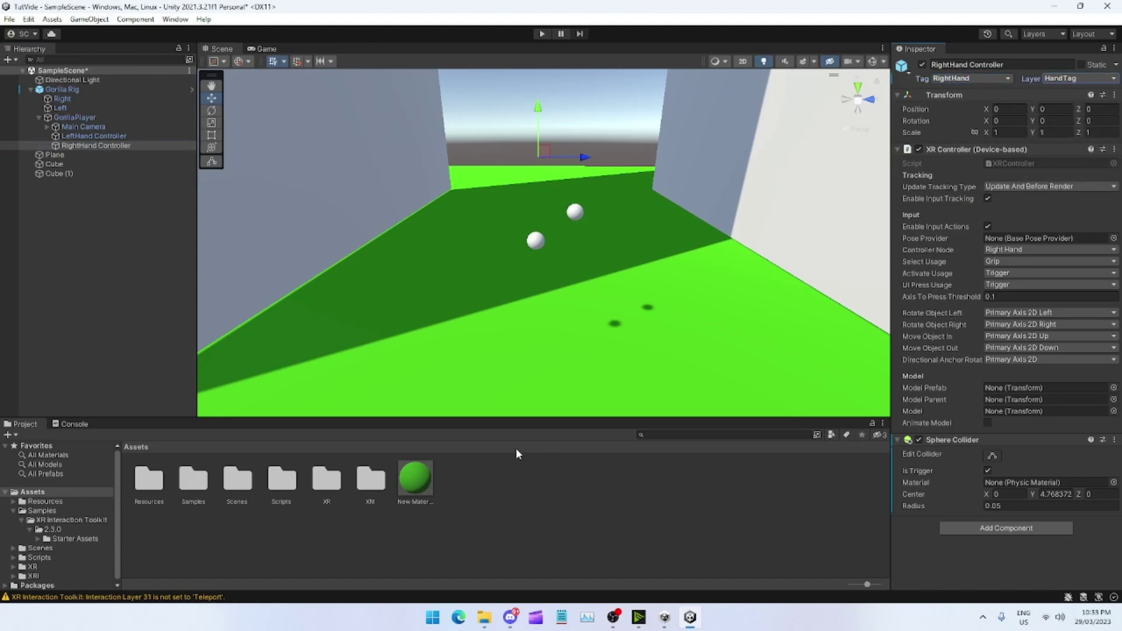
{"action": "left_click", "coordinate": [39, 295]}
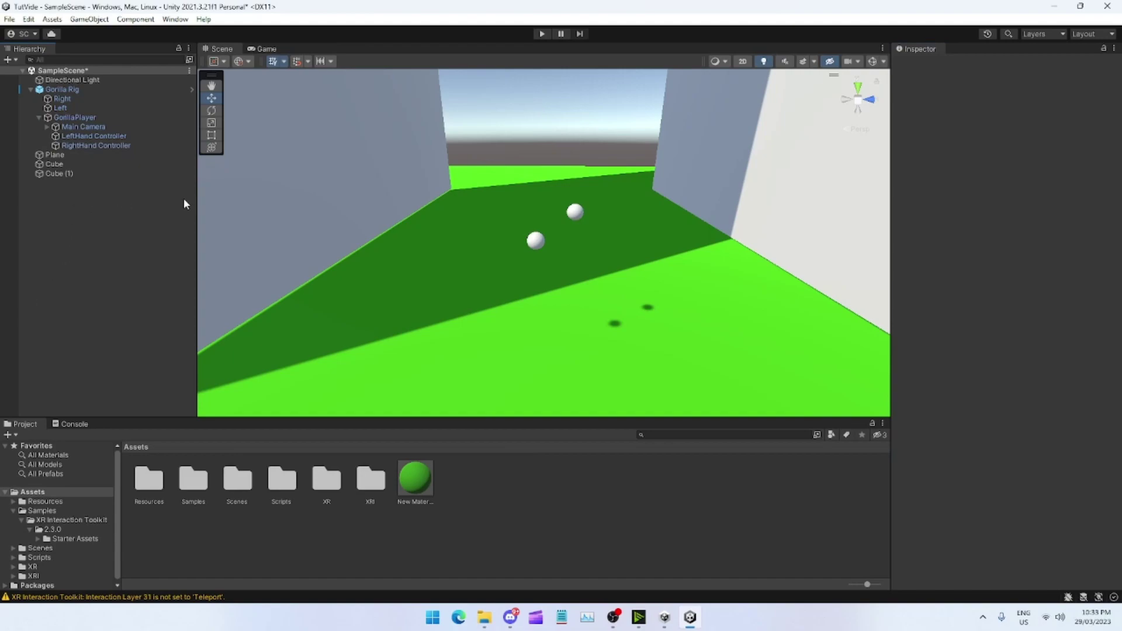
Step: Switch to Discord and view the full AntiHandPhase.cs code preview, then close it
{"action": "mouse_move", "coordinate": [511, 617]}
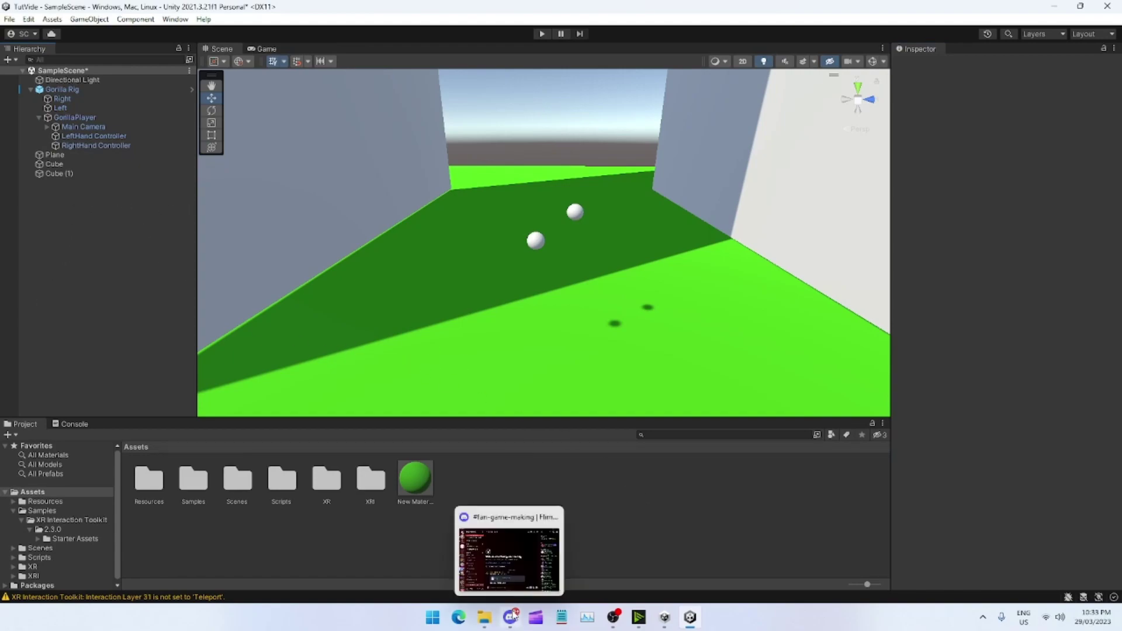
{"action": "left_click", "coordinate": [509, 560]}
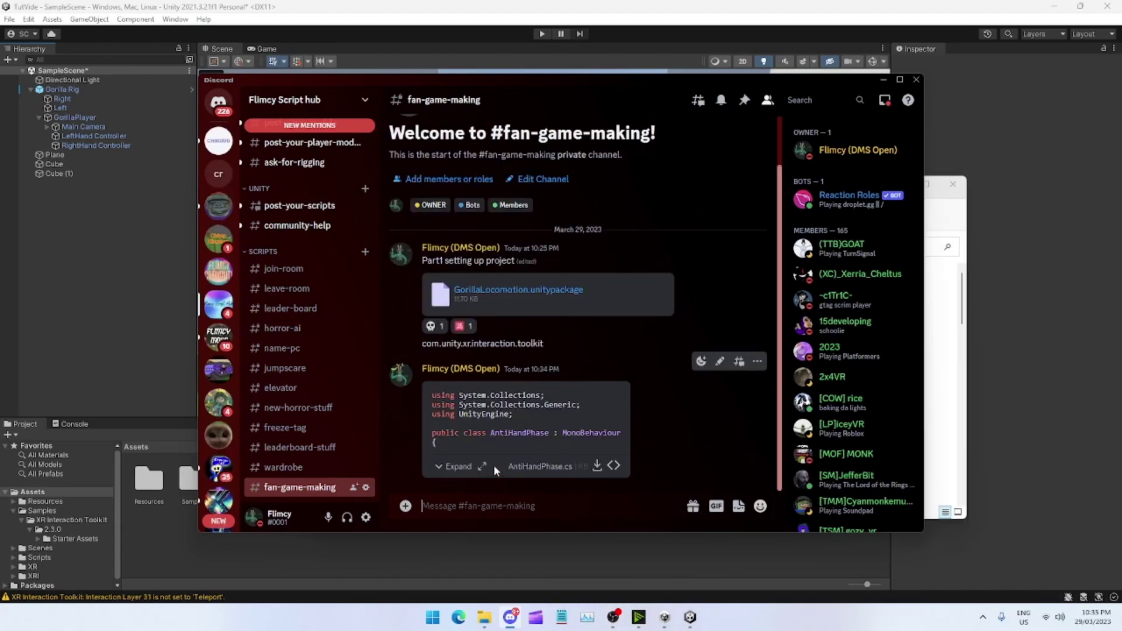
{"action": "left_click", "coordinate": [482, 467]}
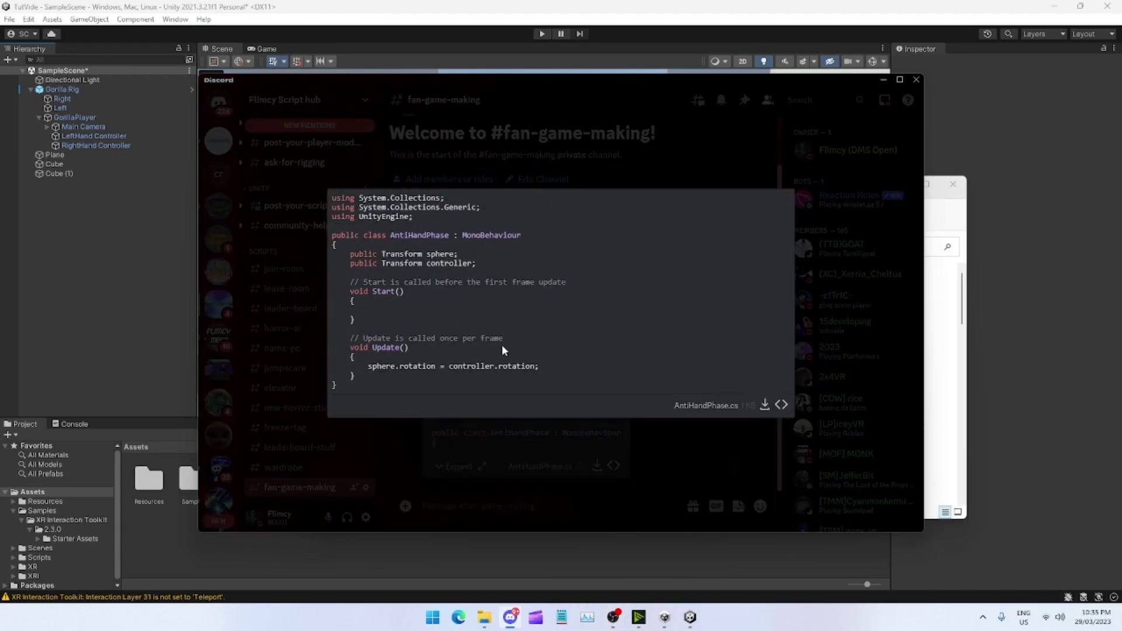
{"action": "left_click", "coordinate": [544, 460]}
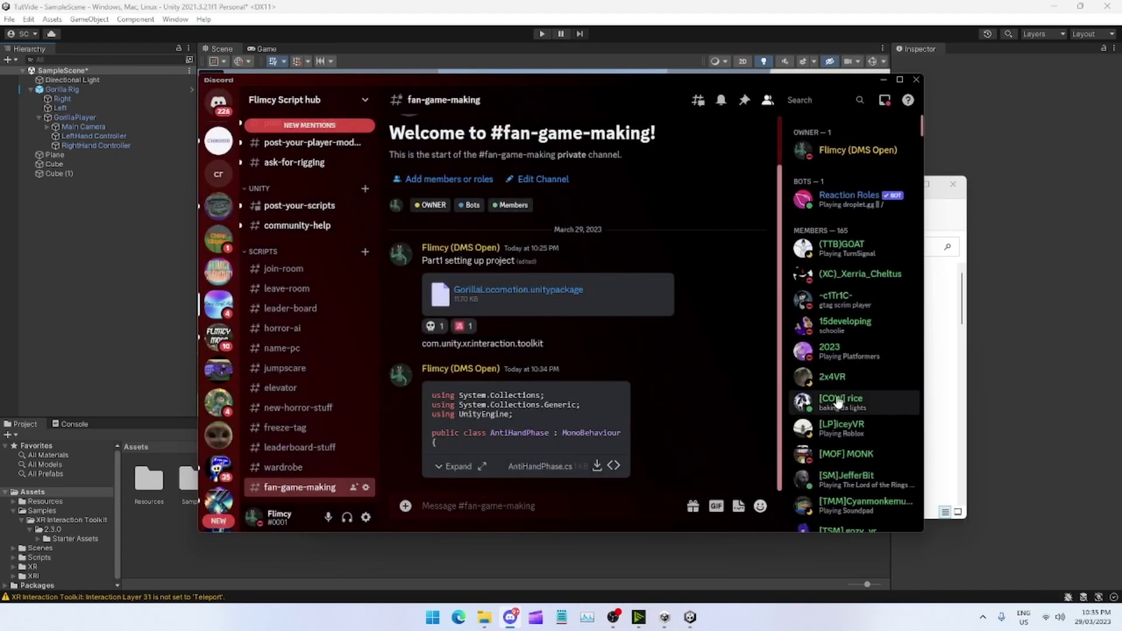
Step: Drag AntiHandPhase.cs from the Explorer Scripts folder into Unity's Project Assets
{"action": "left_click", "coordinate": [881, 85]}
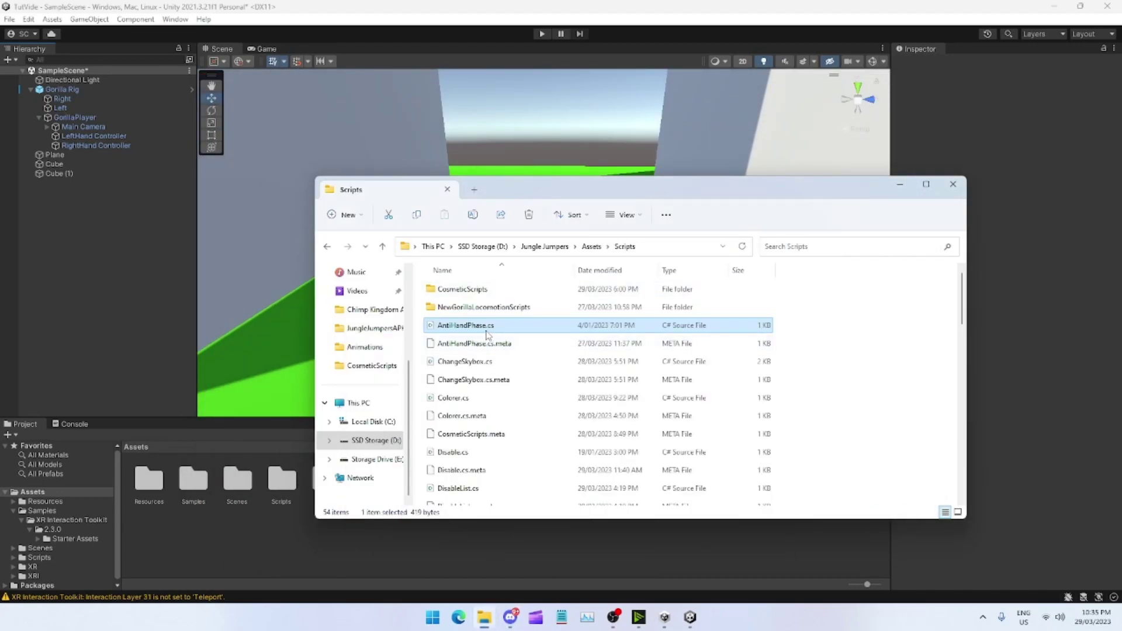
{"action": "left_click_drag", "start_coordinate": [466, 324], "coordinate": [281, 503]}
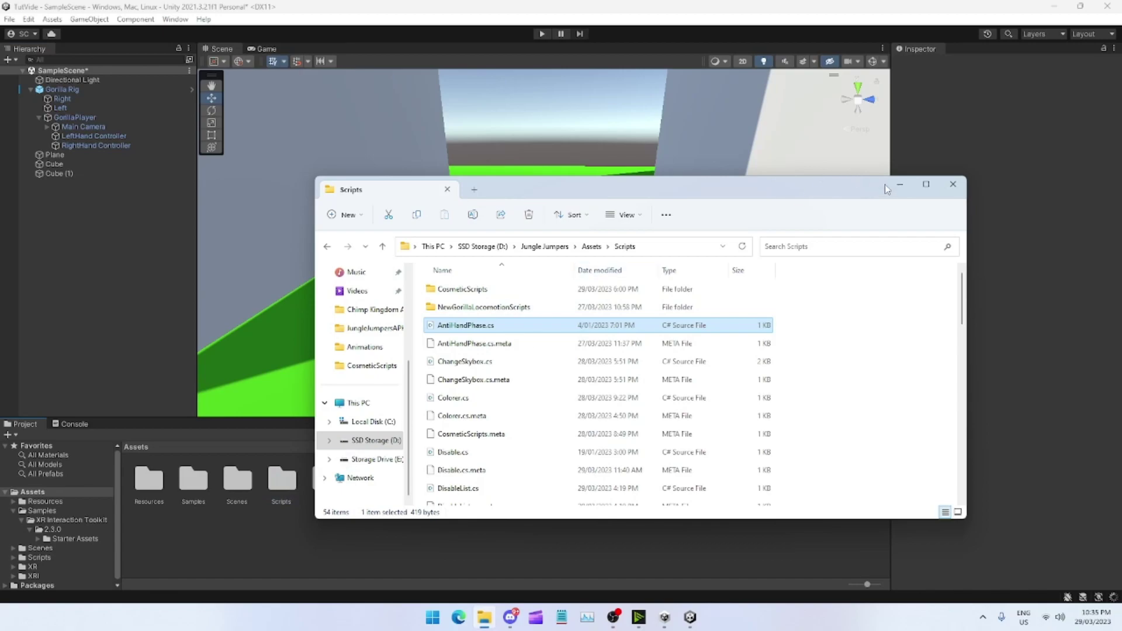
{"action": "left_click", "coordinate": [898, 186]}
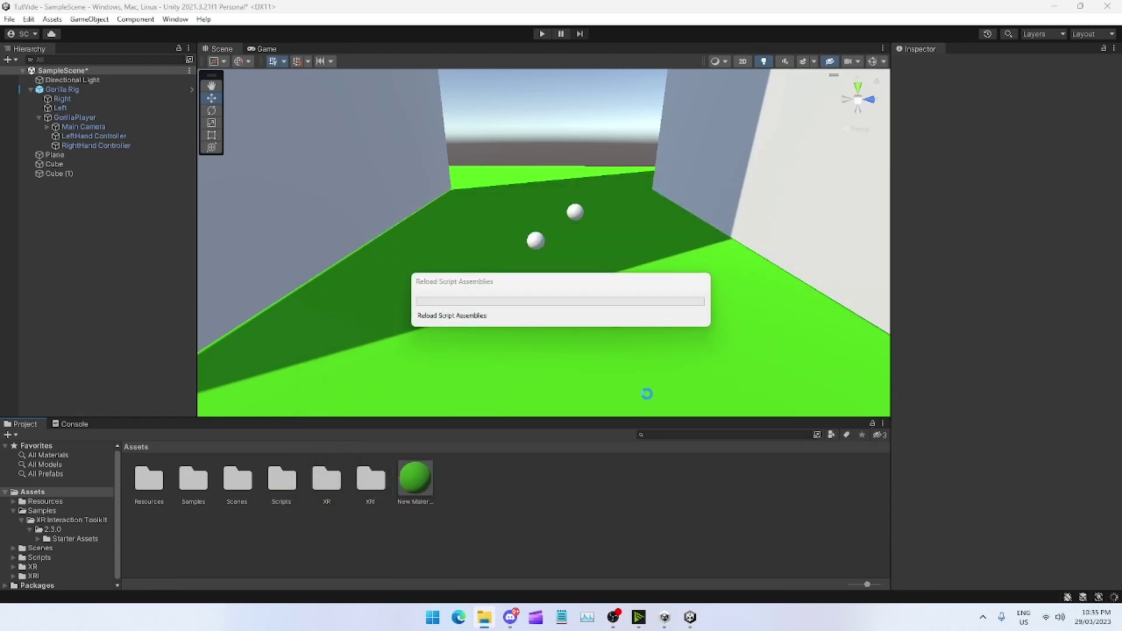
Step: Add the AntiHandPhase script from Assets/Scripts to both the Left and Right spheres
{"action": "left_click", "coordinate": [77, 108]}
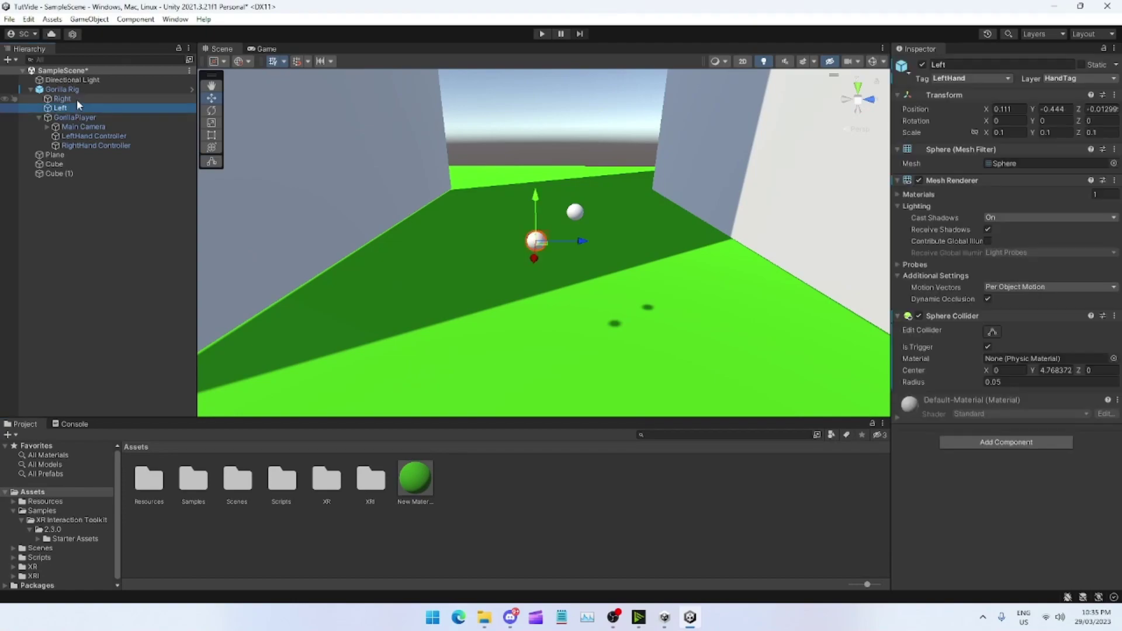
{"action": "left_click", "coordinate": [76, 99], "text": "ctrl"}
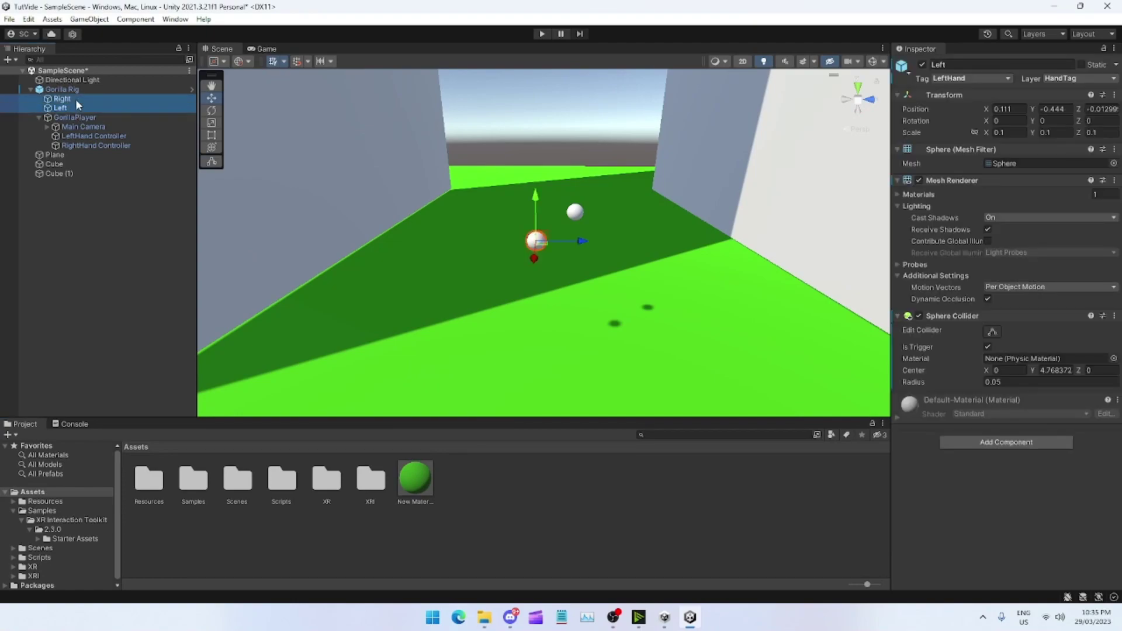
{"action": "double_click", "coordinate": [273, 486]}
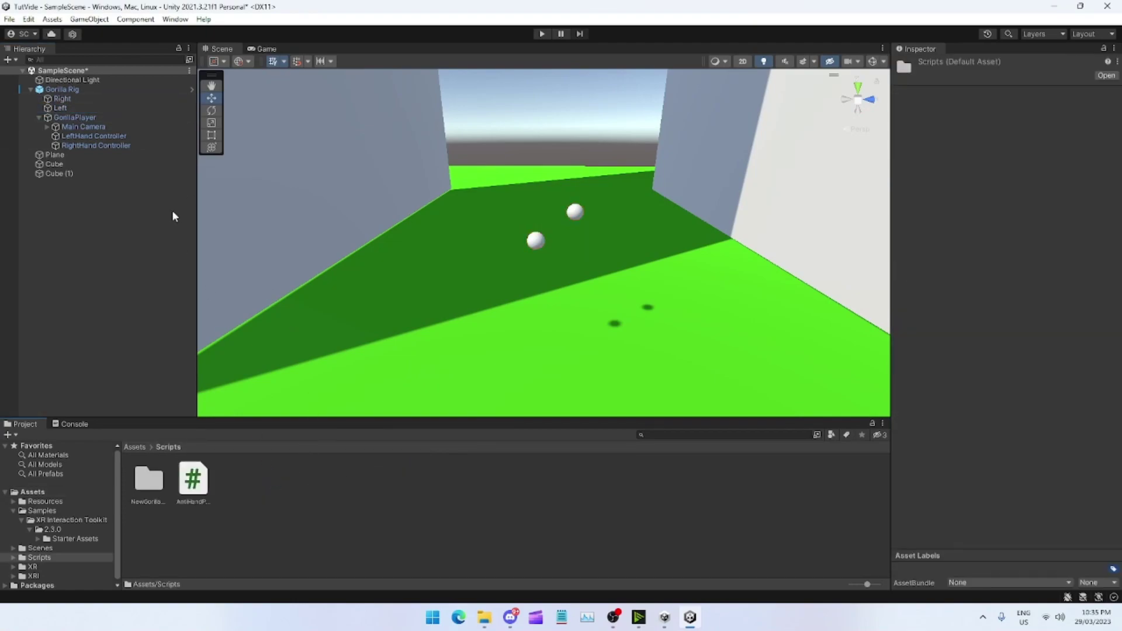
{"action": "left_click", "coordinate": [79, 107]}
{"action": "left_click", "coordinate": [79, 100], "text": "ctrl"}
{"action": "left_click_drag", "start_coordinate": [193, 480], "coordinate": [956, 501]}
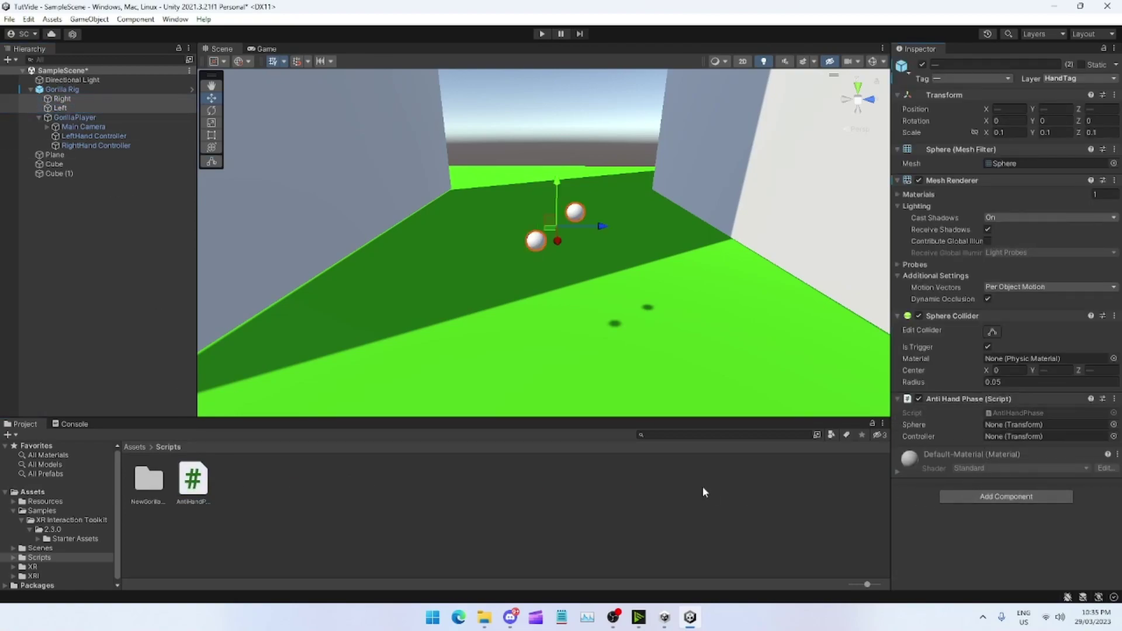
Step: Link each sphere's AntiHandPhase Sphere field to itself and Controller to its matching hand controller
{"action": "left_click", "coordinate": [69, 109]}
{"action": "left_click_drag", "start_coordinate": [141, 109], "coordinate": [1005, 425]}
{"action": "left_click", "coordinate": [91, 99]}
{"action": "left_click_drag", "start_coordinate": [70, 100], "coordinate": [1023, 430]}
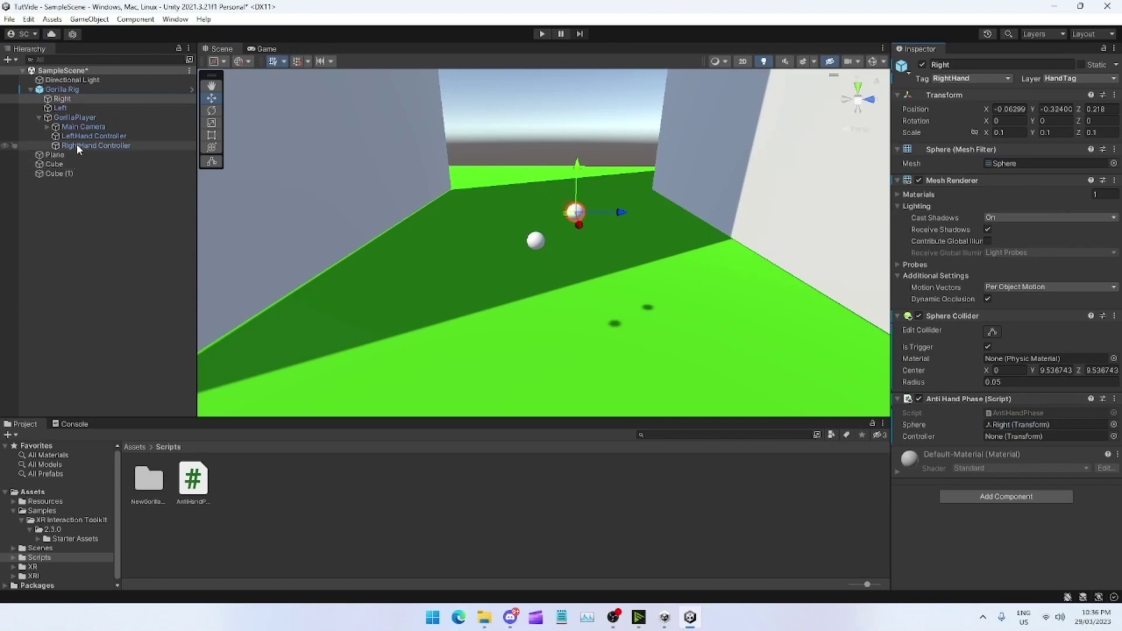
{"action": "left_click_drag", "start_coordinate": [62, 99], "coordinate": [1016, 436]}
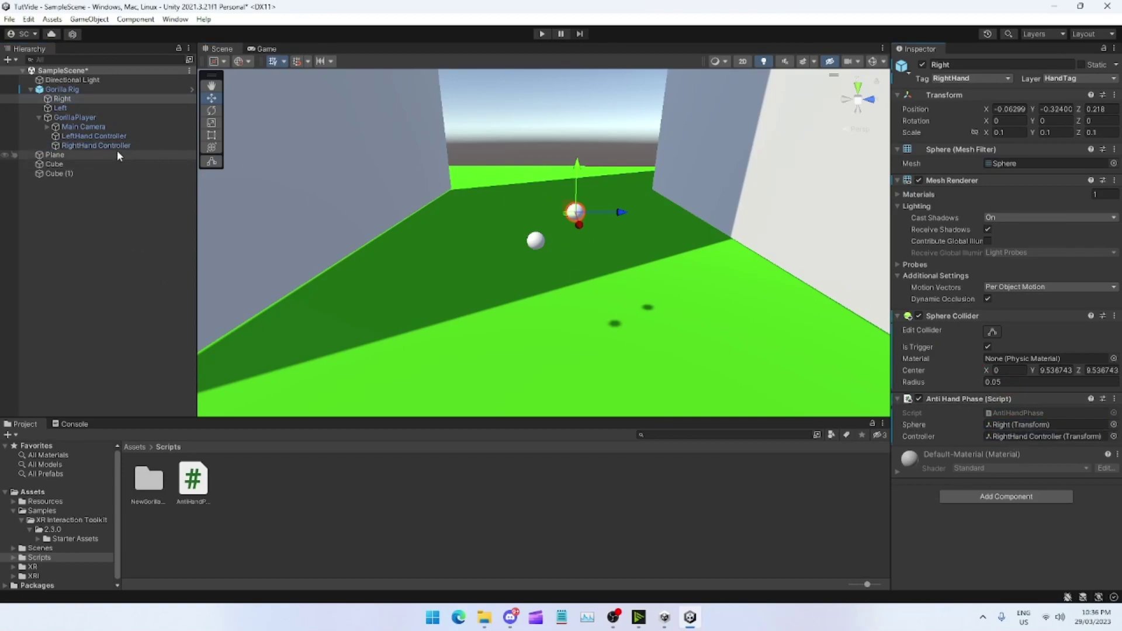
{"action": "left_click", "coordinate": [80, 108]}
{"action": "left_click_drag", "start_coordinate": [86, 136], "coordinate": [1028, 437]}
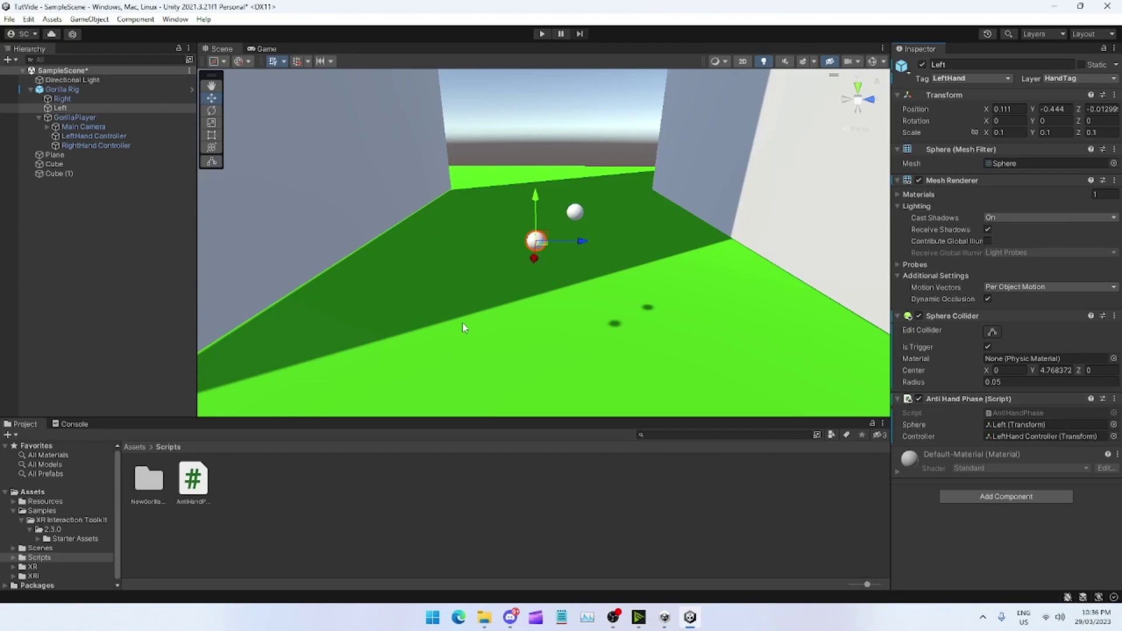
Step: Return to the Assets root and unpack the Gorilla Rig prefab
{"action": "left_click", "coordinate": [136, 447]}
{"action": "left_click", "coordinate": [543, 528]}
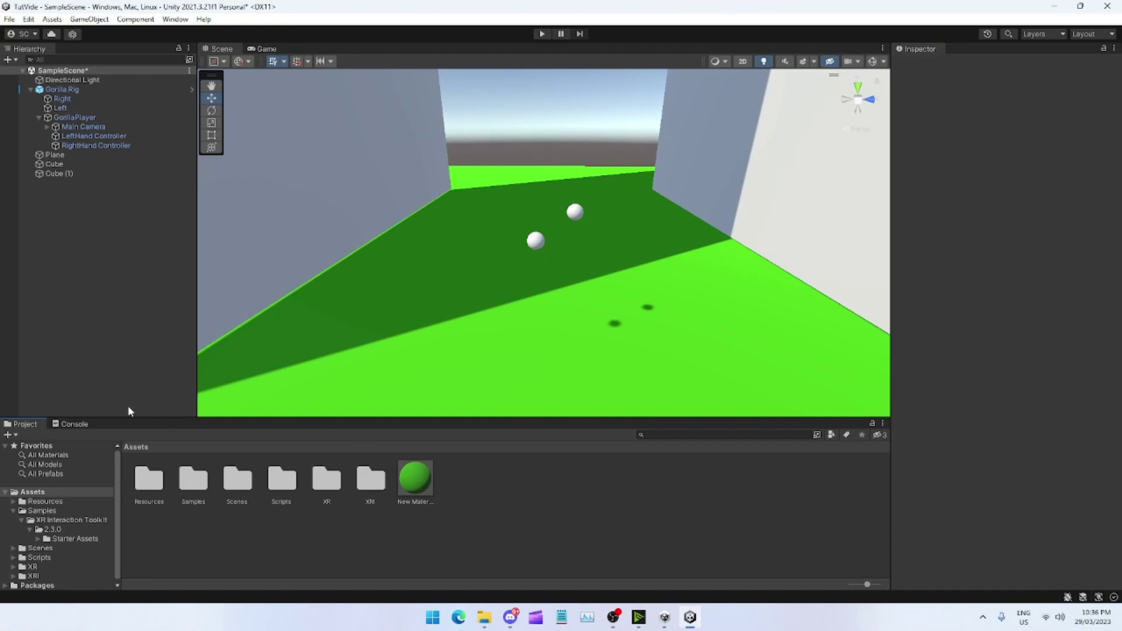
{"action": "right_click_drag", "start_coordinate": [553, 291], "coordinate": [558, 290]}
{"action": "scroll", "coordinate": [559, 290], "scroll_direction": "down", "scroll_amount": 5}
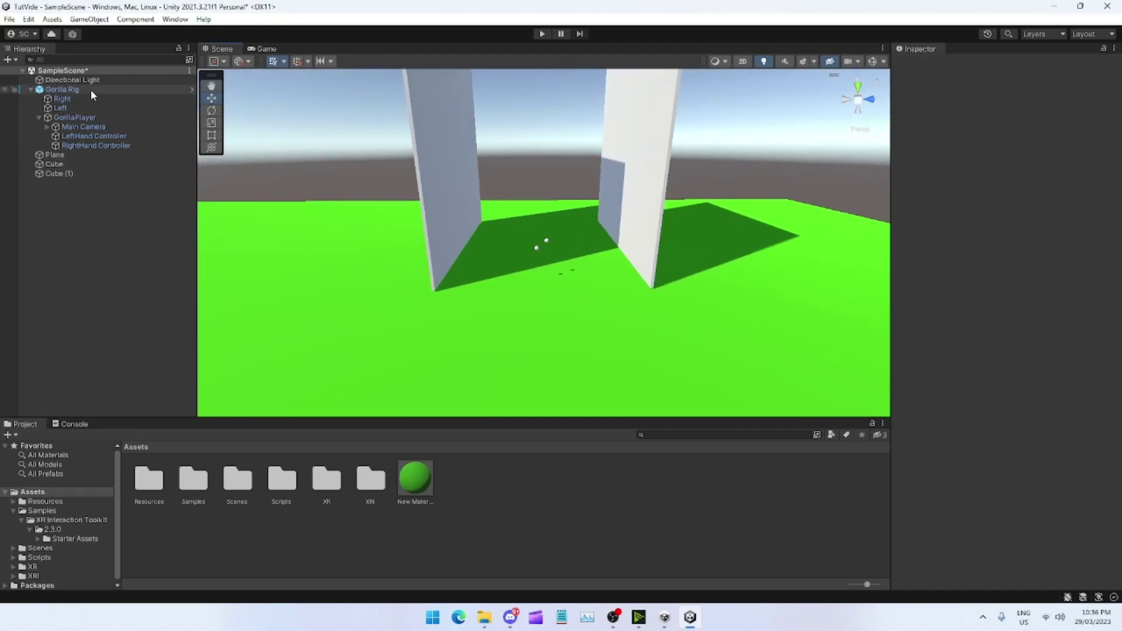
{"action": "right_click", "coordinate": [89, 89]}
{"action": "mouse_move", "coordinate": [147, 234]}
{"action": "left_click", "coordinate": [275, 285]}
Step: Enter Play mode and fly the Scene view to watch the LeftHand Controller move
{"action": "left_click", "coordinate": [75, 117]}
{"action": "right_click_drag", "start_coordinate": [486, 183], "coordinate": [492, 184]}
{"action": "left_click", "coordinate": [542, 33]}
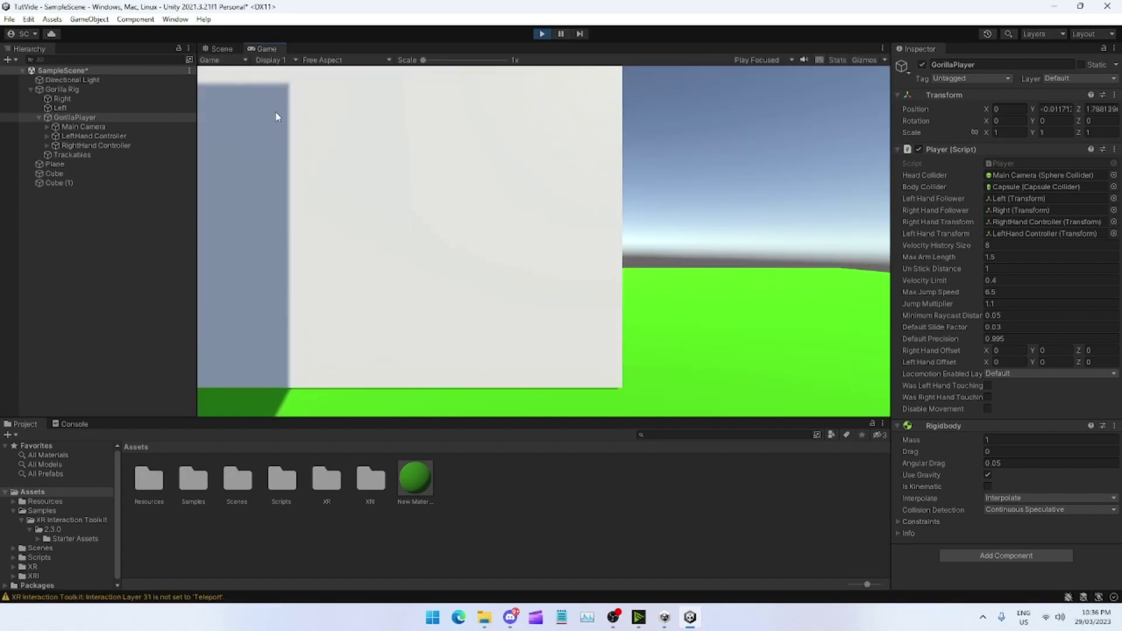
{"action": "left_click", "coordinate": [222, 48]}
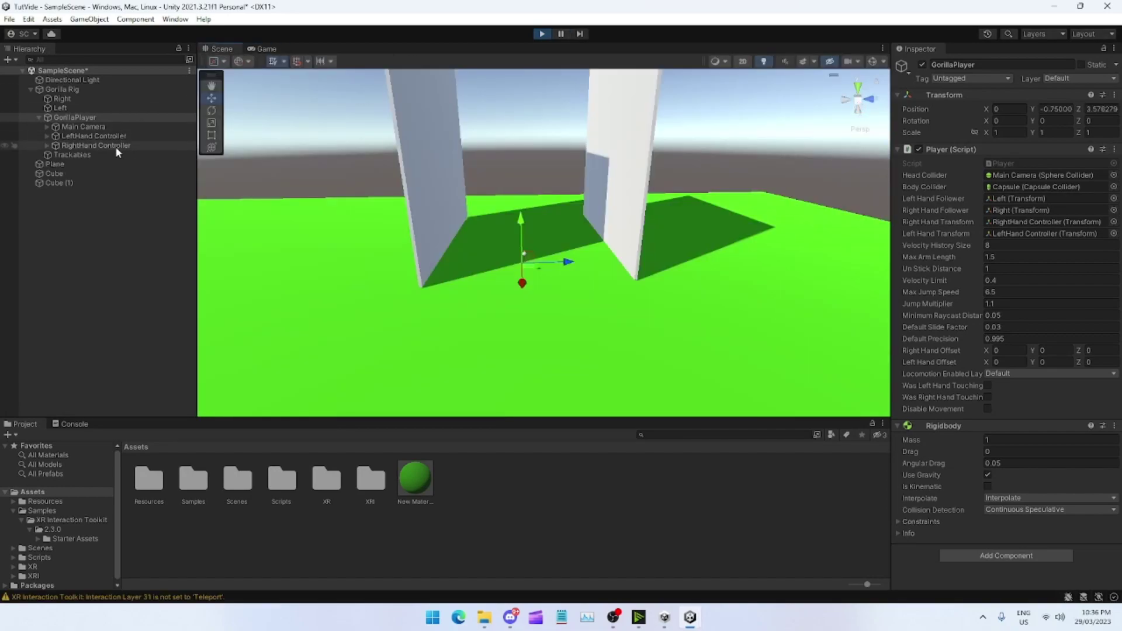
{"action": "left_click", "coordinate": [114, 137]}
{"action": "right_click_drag", "start_coordinate": [538, 234], "coordinate": [542, 225]}
{"action": "key", "text": "w"}
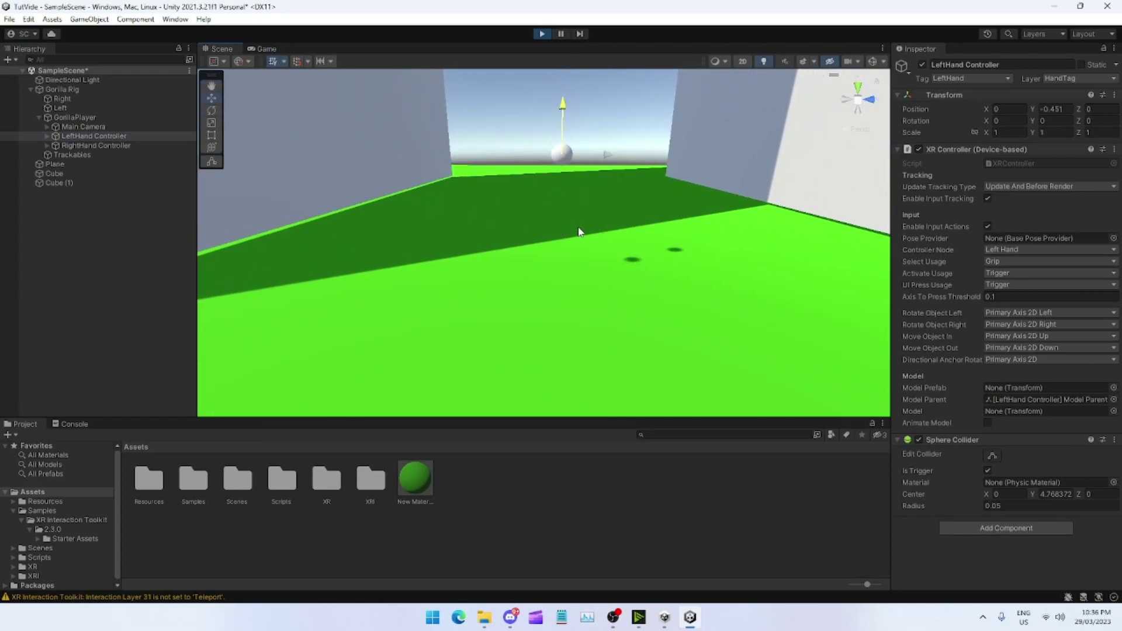
{"action": "right_click_drag", "start_coordinate": [571, 220], "coordinate": [453, 258]}
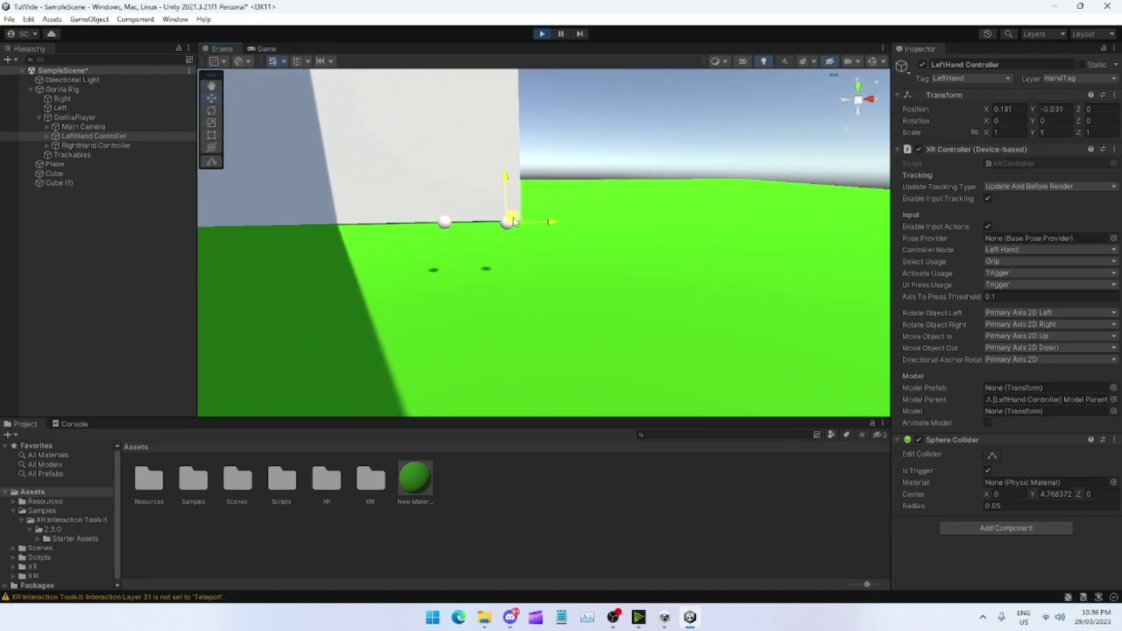
{"action": "right_click_drag", "start_coordinate": [531, 256], "coordinate": [520, 246]}
Step: Check the RightHand Controller, then stop Play mode and frame it in view
{"action": "left_click", "coordinate": [96, 145]}
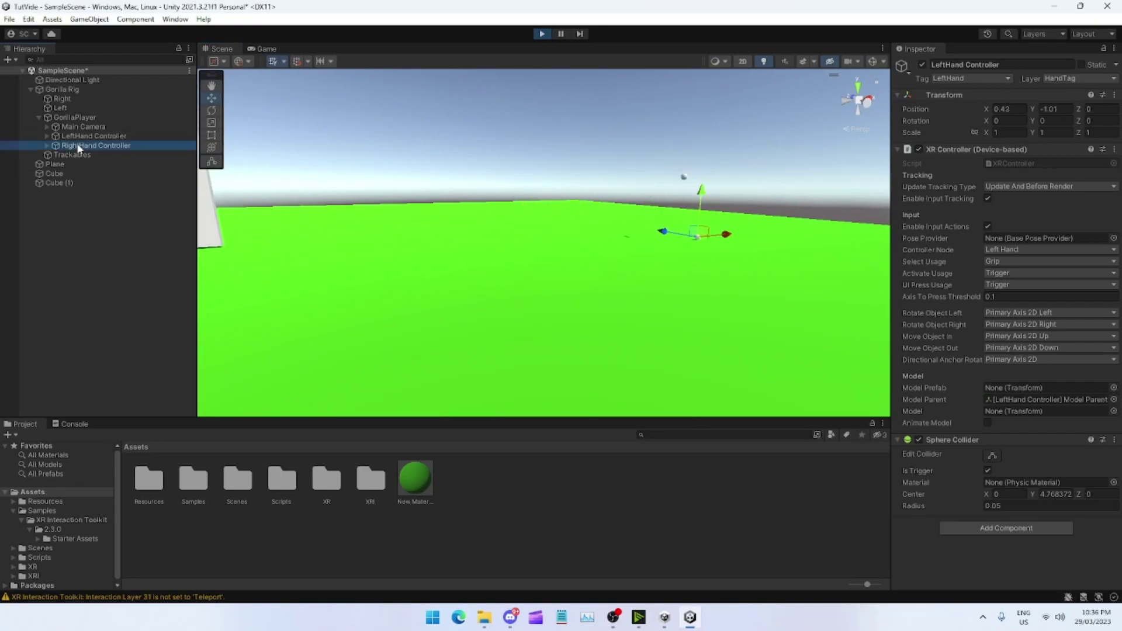
{"action": "right_click_drag", "start_coordinate": [506, 193], "coordinate": [514, 231]}
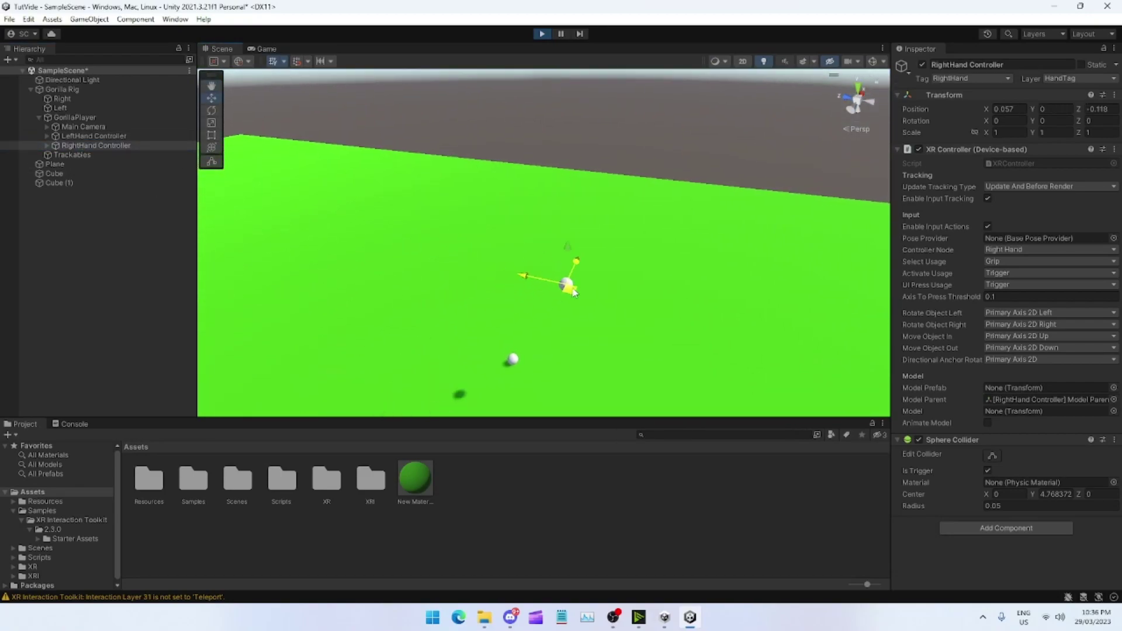
{"action": "left_click", "coordinate": [542, 34]}
{"action": "key", "text": "f"}
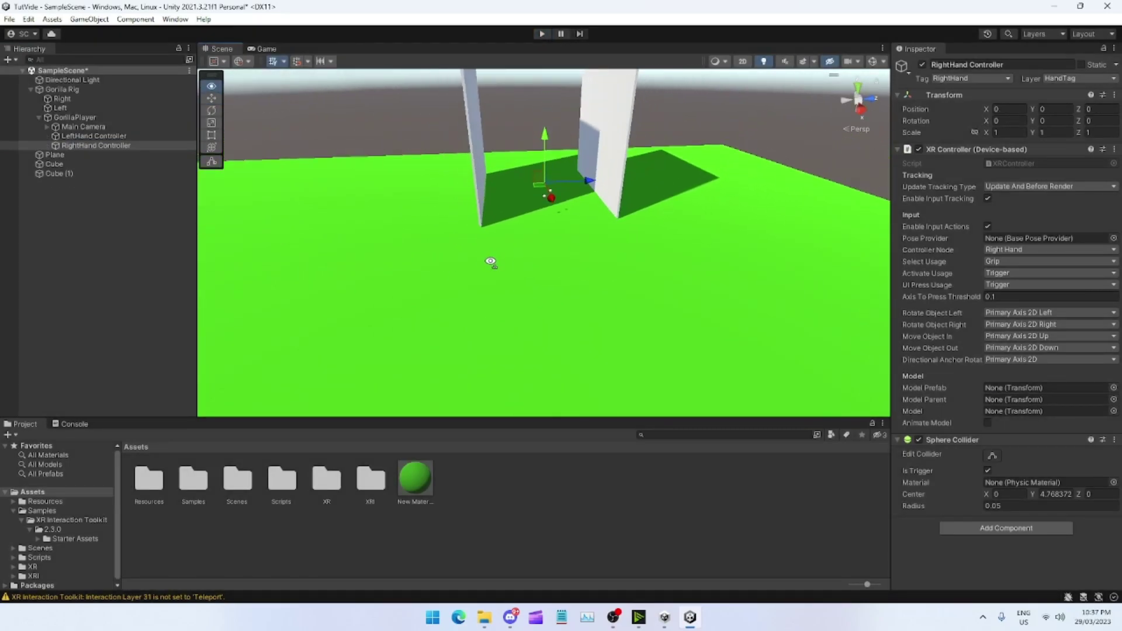
{"action": "left_click", "coordinate": [350, 197]}
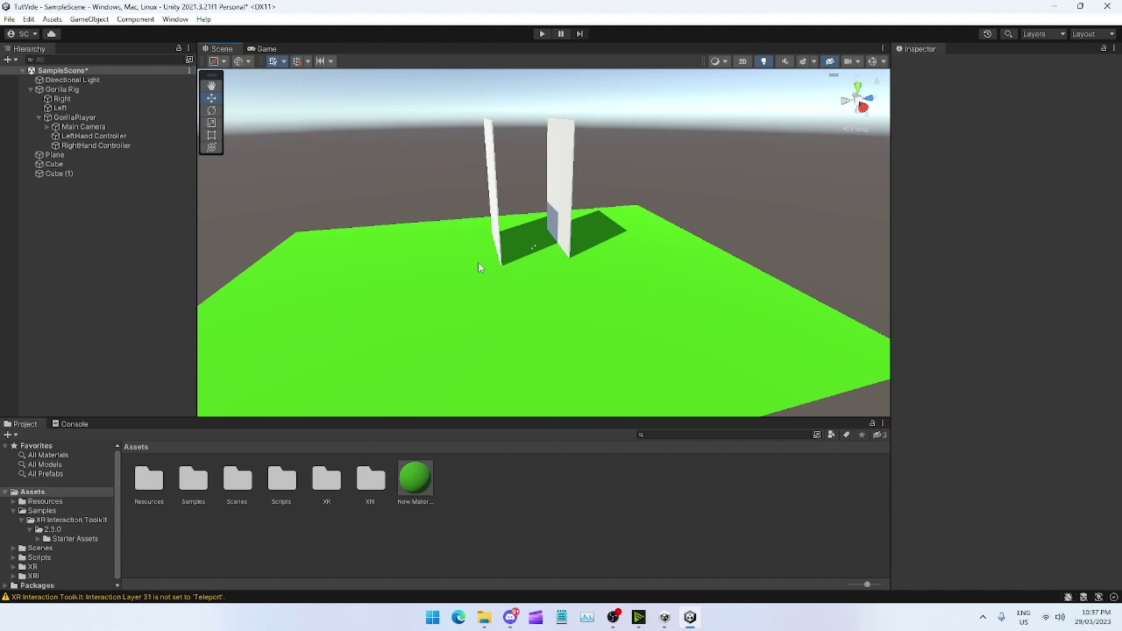